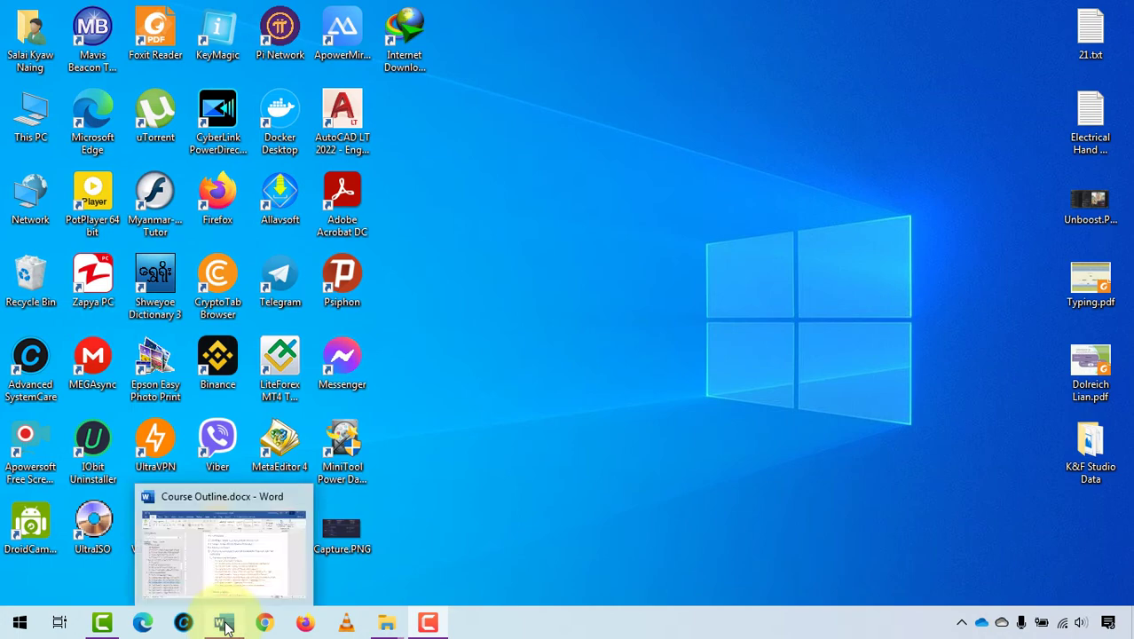
# Step: Review the Object Animation (6.8) and Object Start (6.9) topics in the Word course outline
pyautogui.click(226, 626)
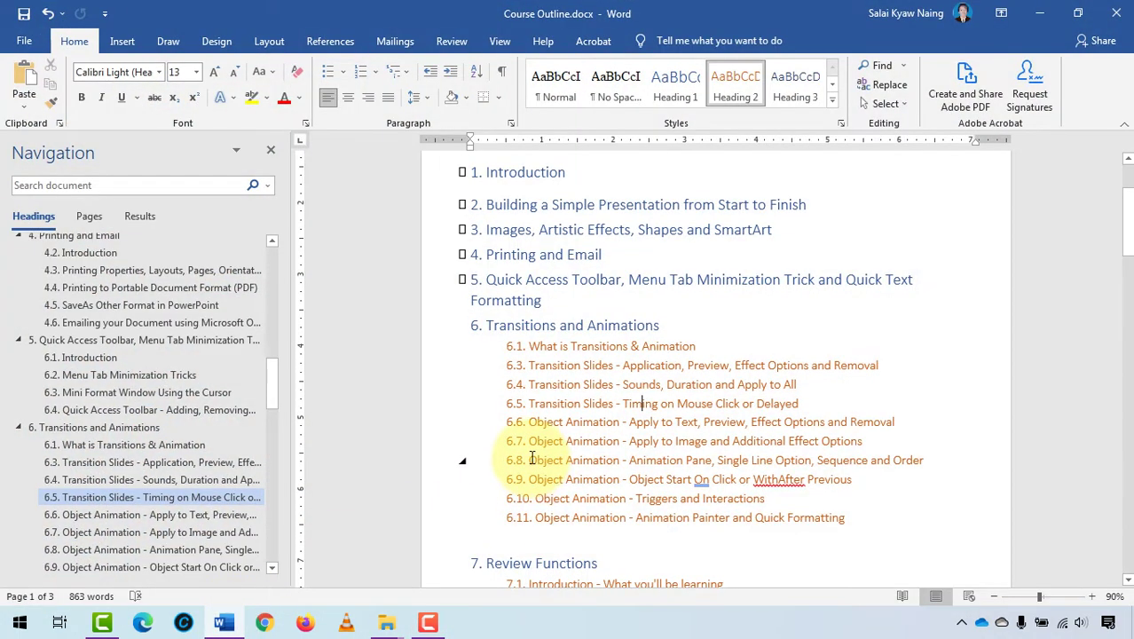
pyautogui.moveTo(532, 458); pyautogui.dragTo(620, 459)
pyautogui.click(636, 460)
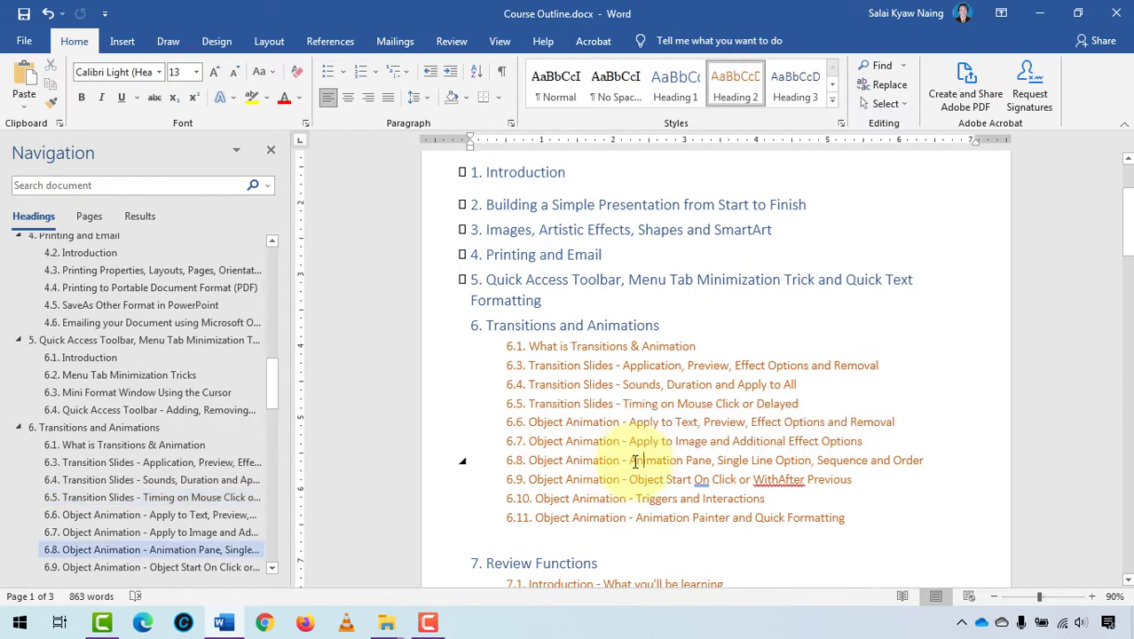
pyautogui.doubleClick(661, 459)
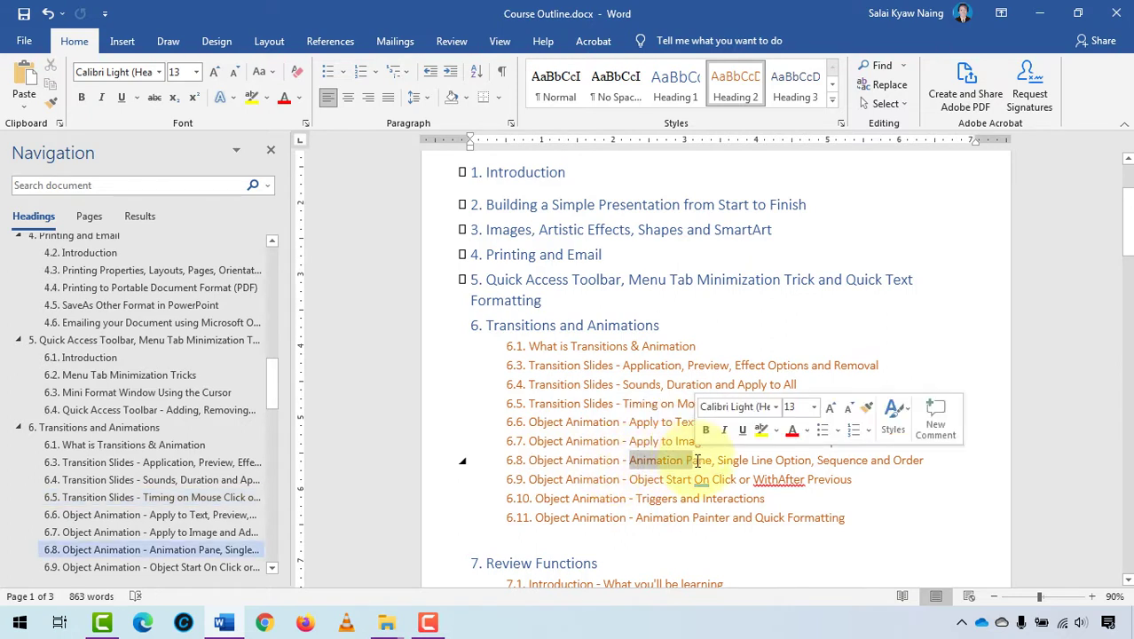
pyautogui.click(649, 459)
pyautogui.moveTo(630, 461); pyautogui.dragTo(856, 460)
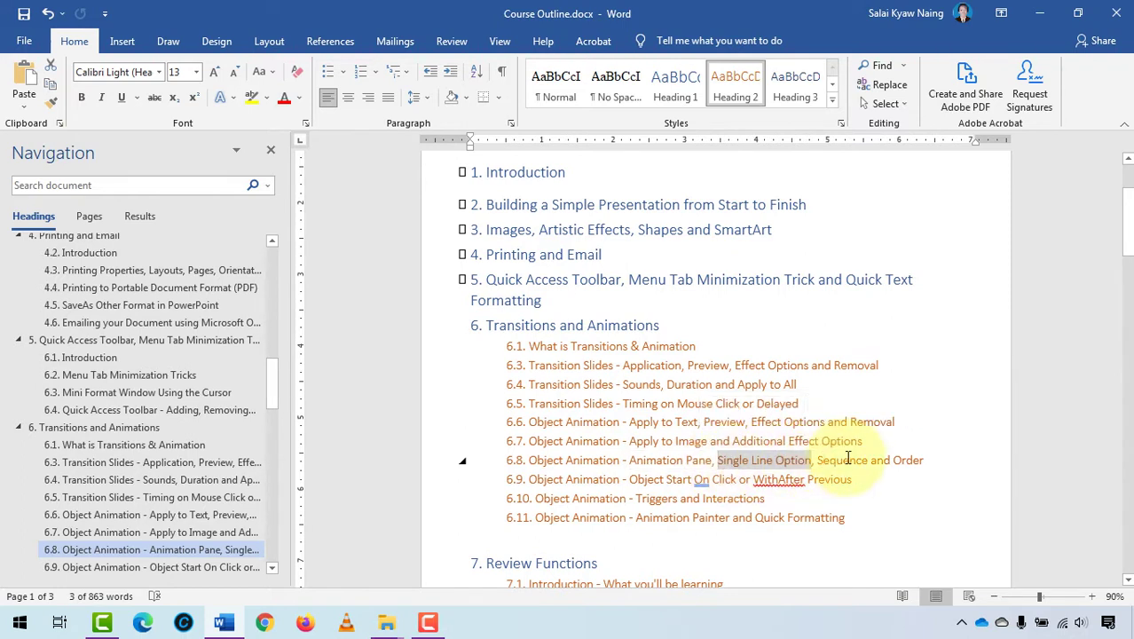
pyautogui.click(900, 459)
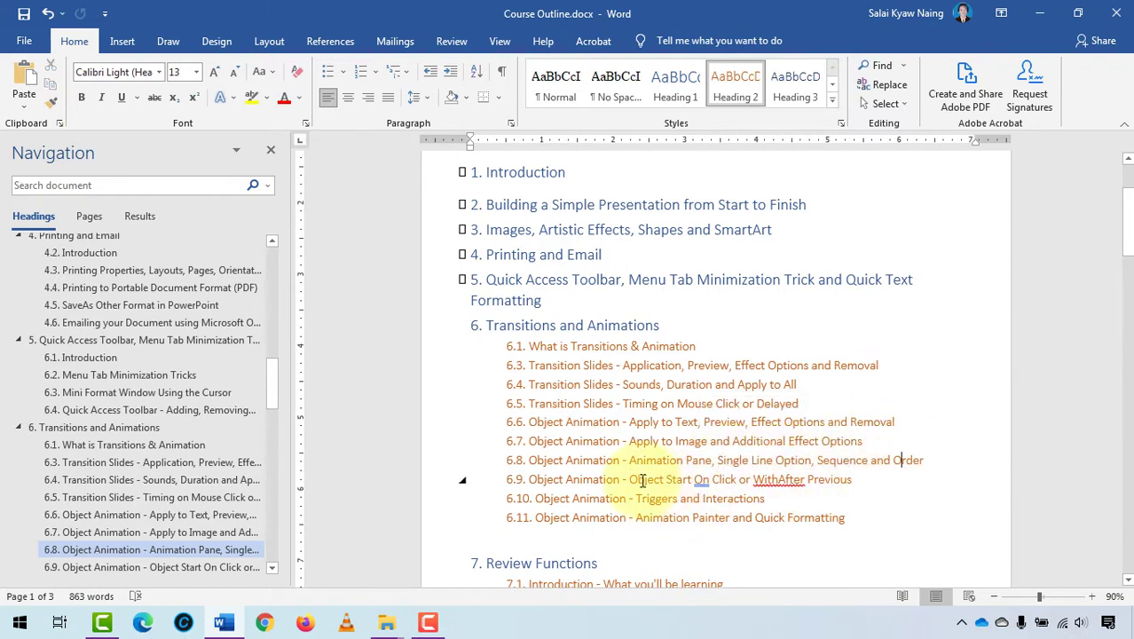
pyautogui.moveTo(629, 479); pyautogui.dragTo(851, 480)
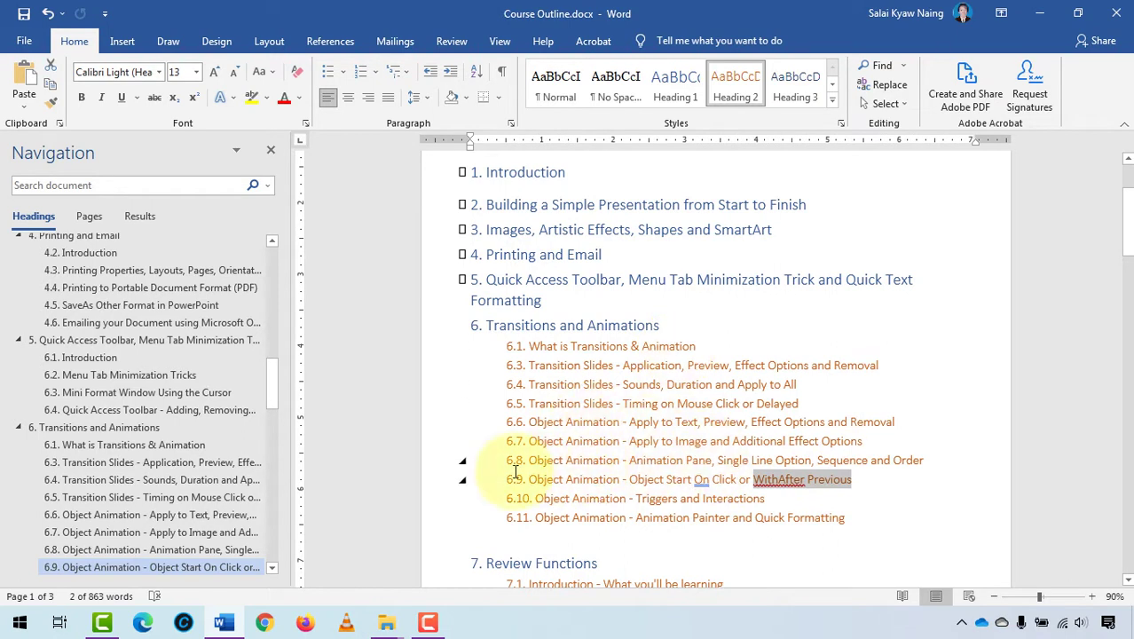
pyautogui.moveTo(501, 459); pyautogui.dragTo(853, 480)
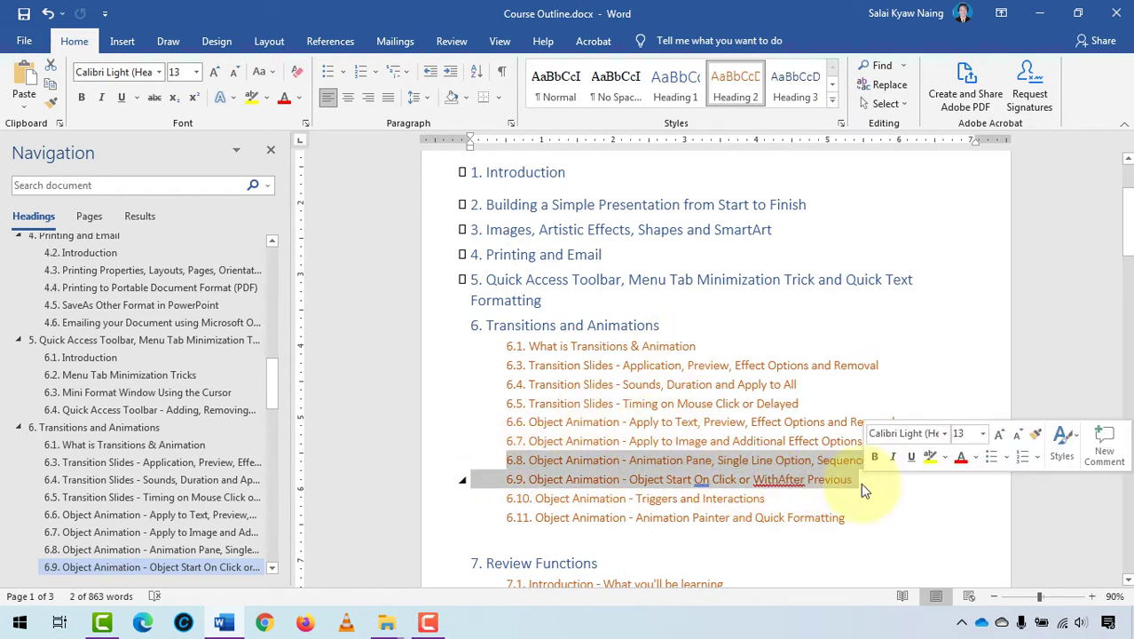
# Step: Open Welcome to Microsoft PowerPoint.pptx from the 04. Powerpoint folder
pyautogui.click(1039, 13)
pyautogui.moveTo(387, 619)
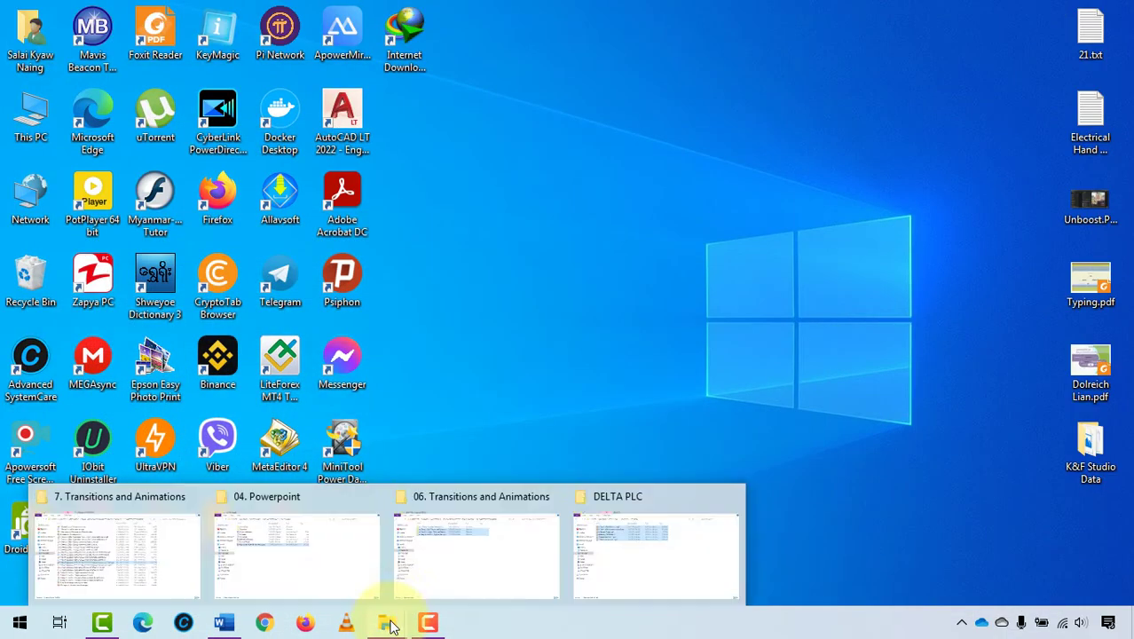
pyautogui.click(265, 564)
pyautogui.doubleClick(218, 233)
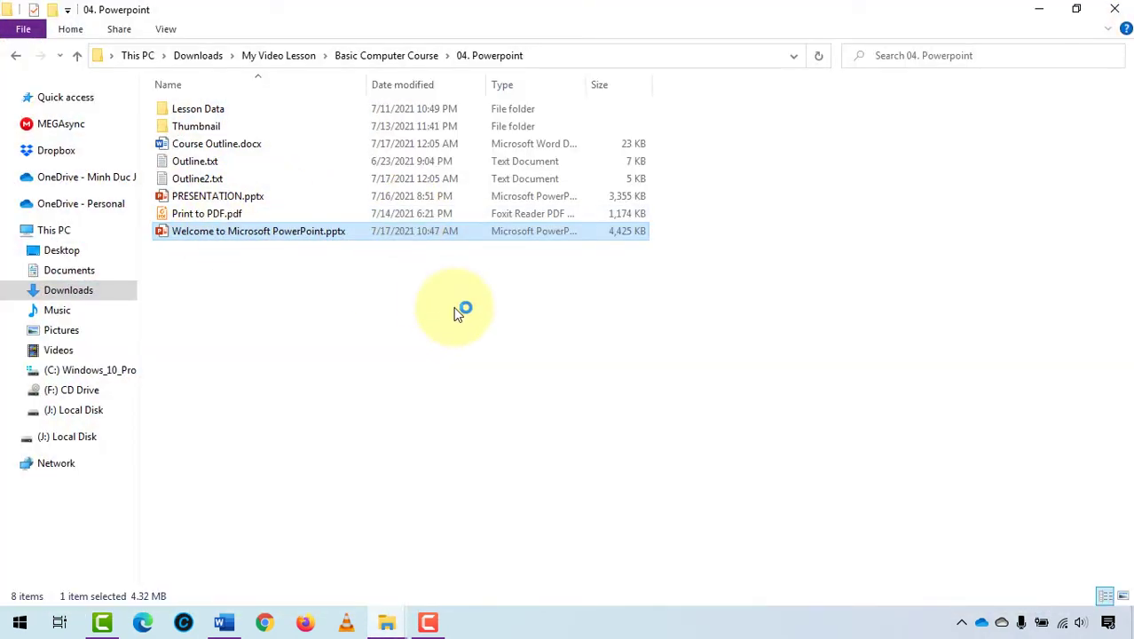
pyautogui.click(1039, 9)
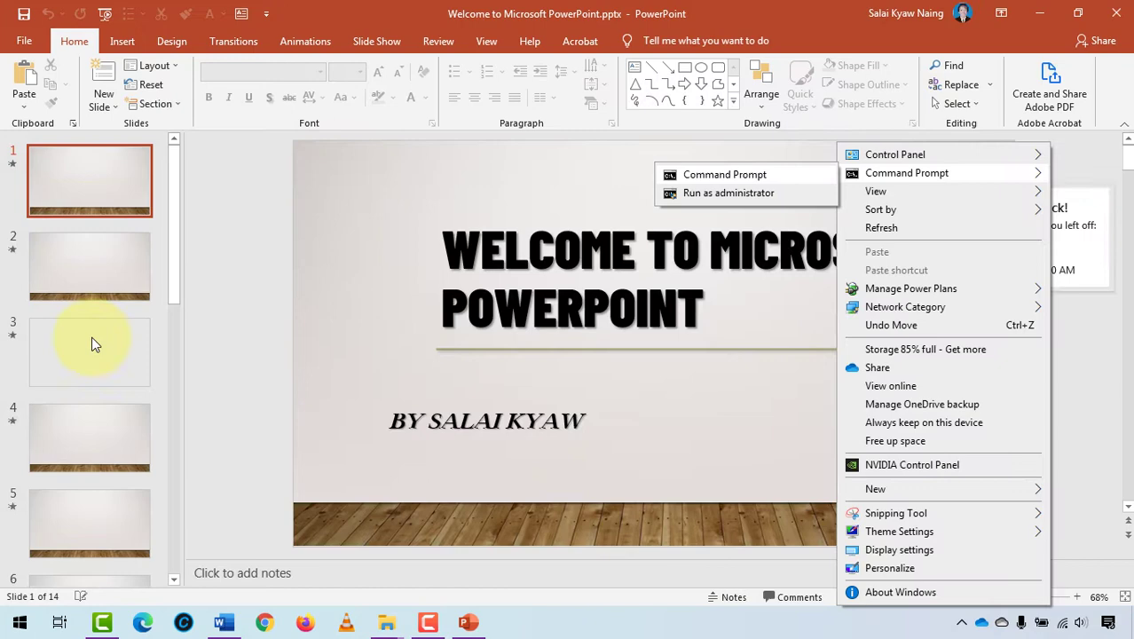
# Step: Switch back and forth between slide 2 and slide 3 to compare them
pyautogui.click(84, 267)
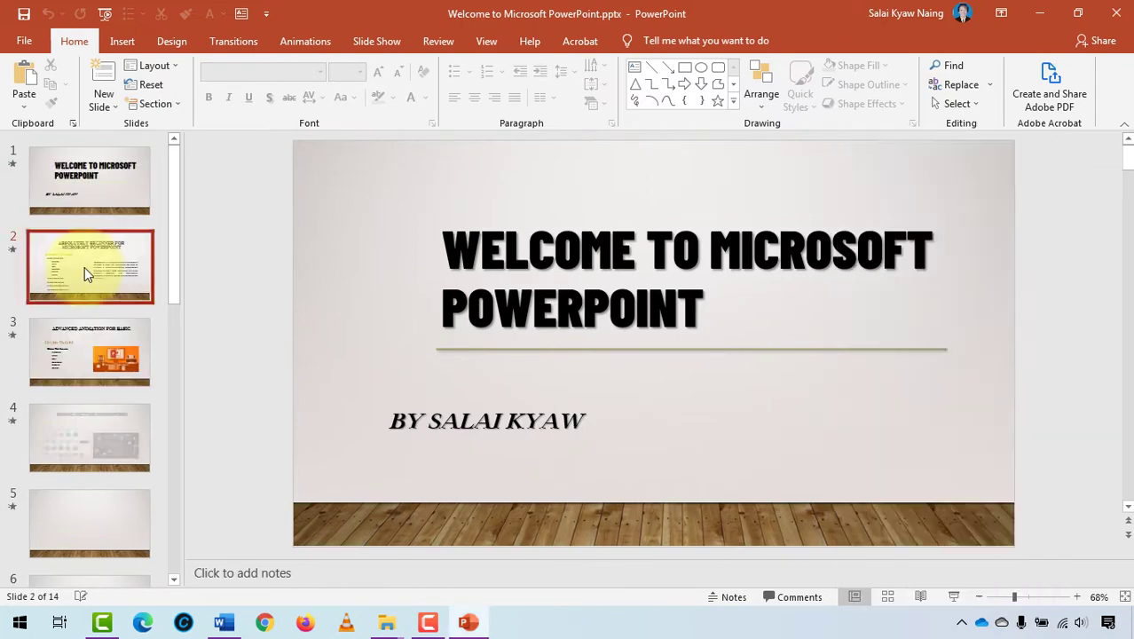
pyautogui.click(86, 355)
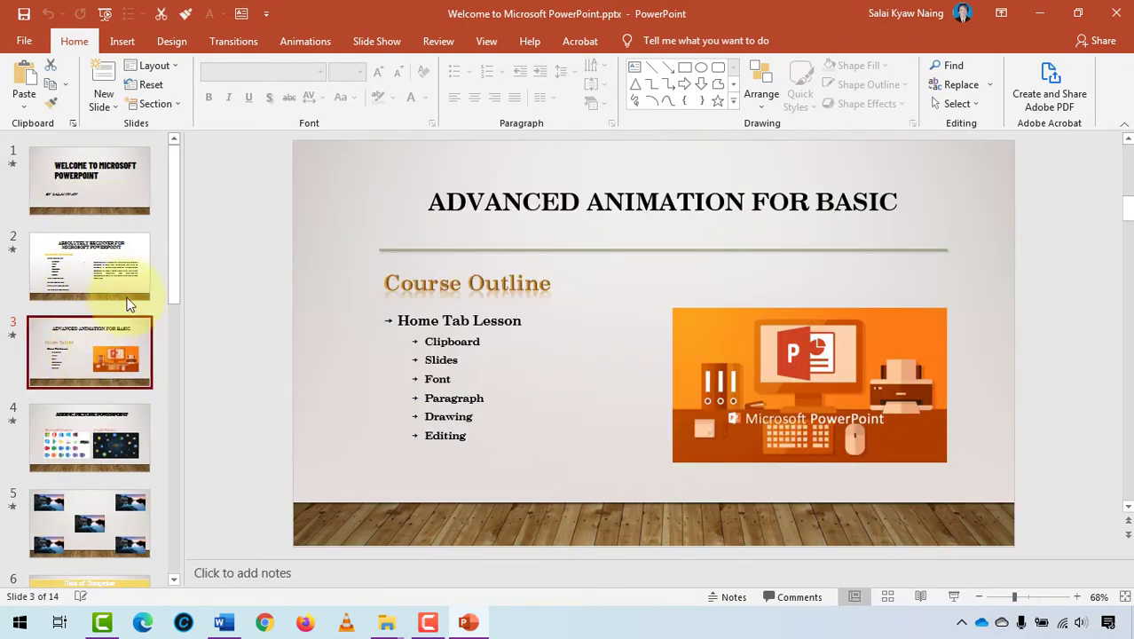
pyautogui.click(118, 264)
pyautogui.click(123, 325)
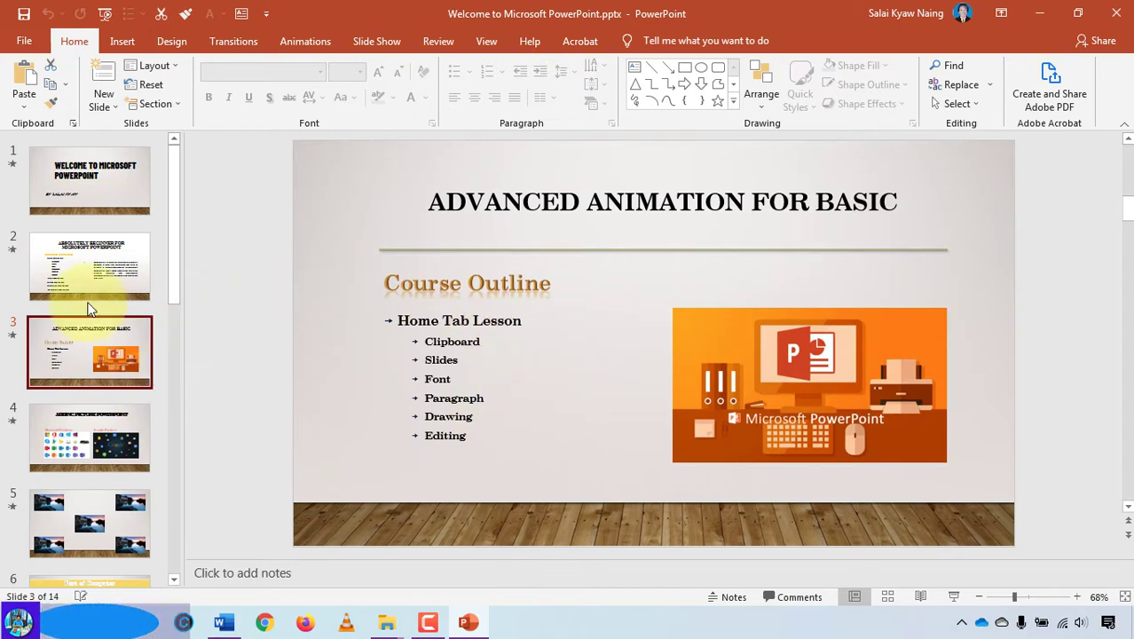
pyautogui.click(78, 260)
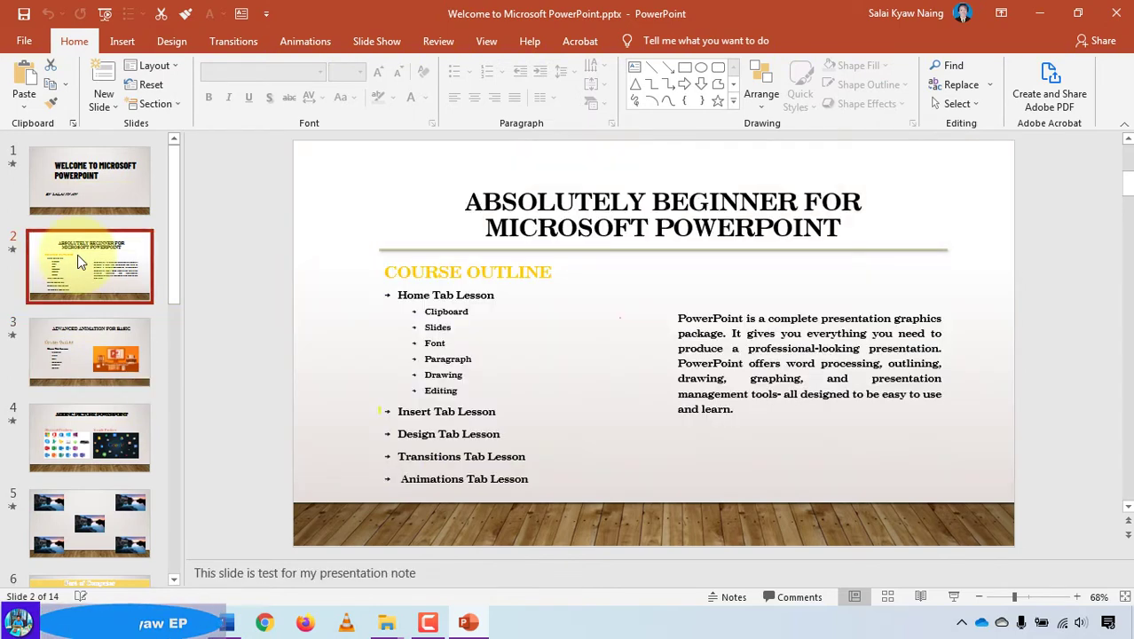
pyautogui.click(109, 355)
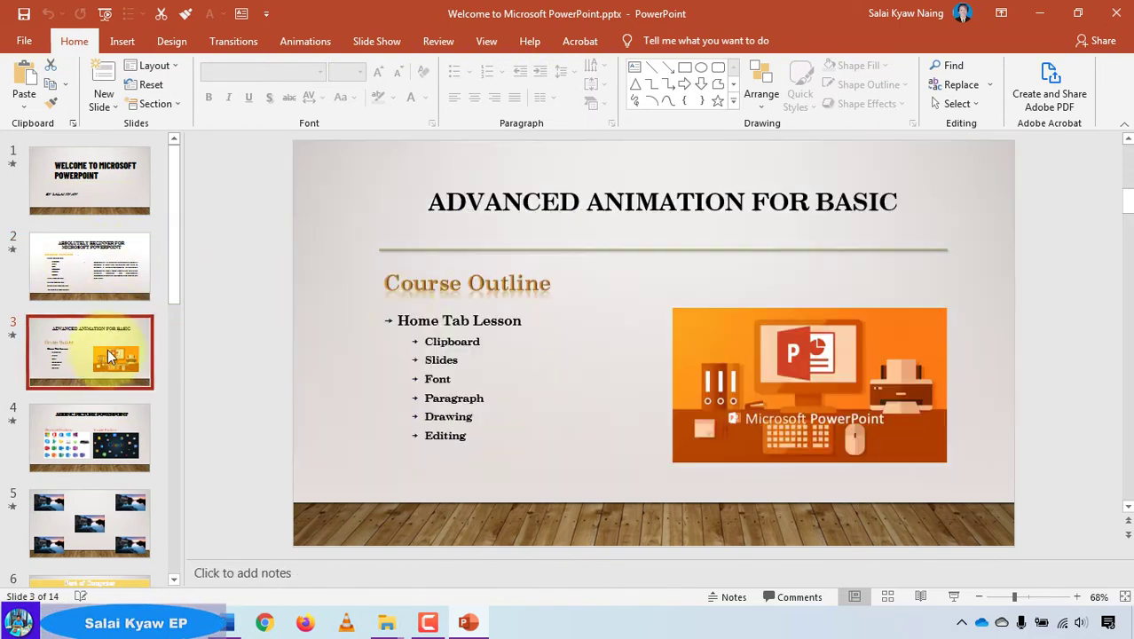
# Step: Select the orange PowerPoint picture and then the Course Outline heading on slide 3
pyautogui.click(760, 358)
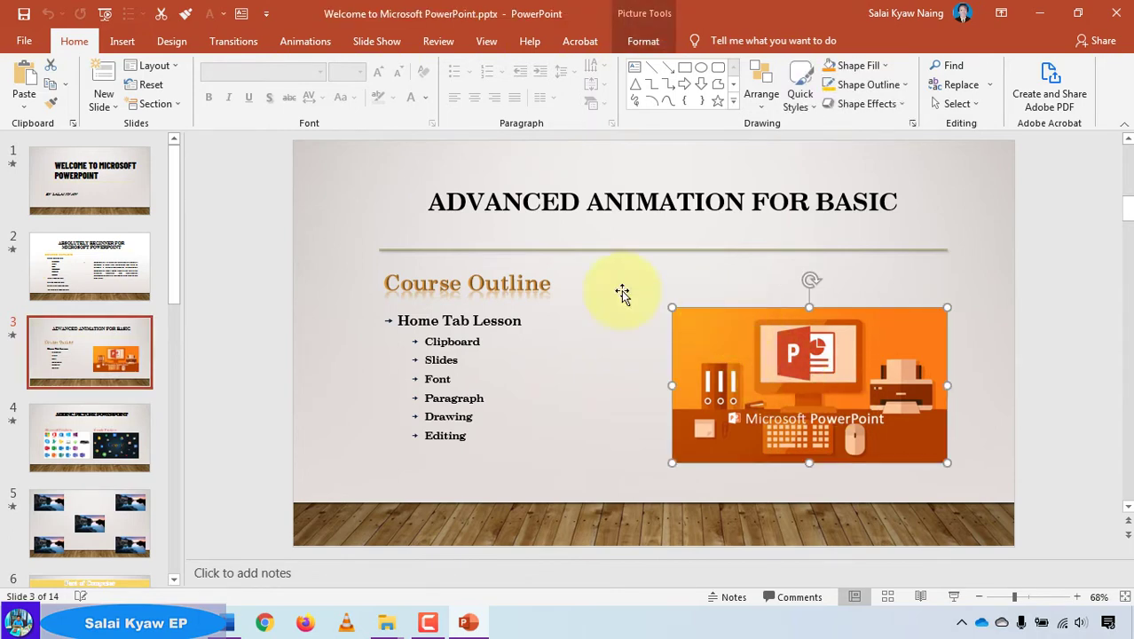
pyautogui.click(523, 300)
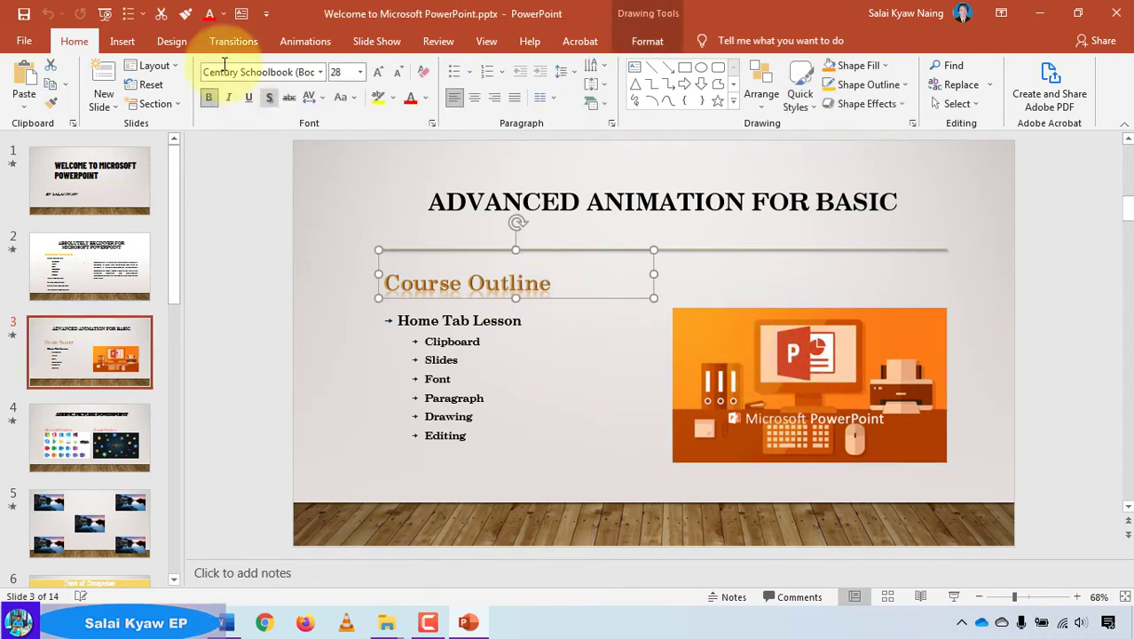
pyautogui.click(123, 41)
pyautogui.click(271, 95)
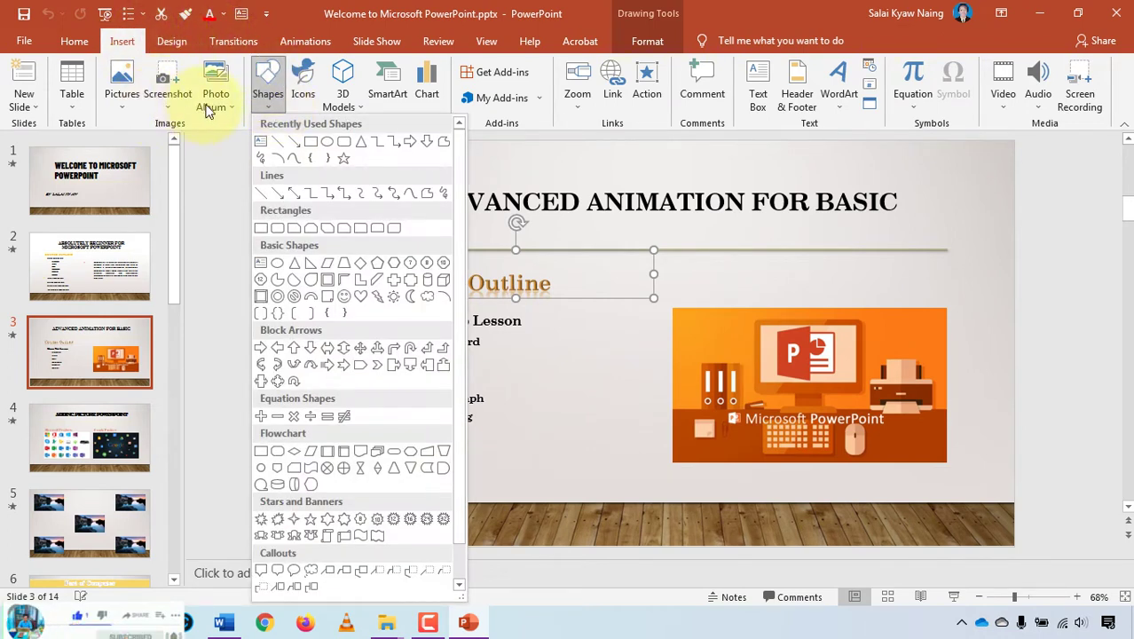
pyautogui.click(120, 104)
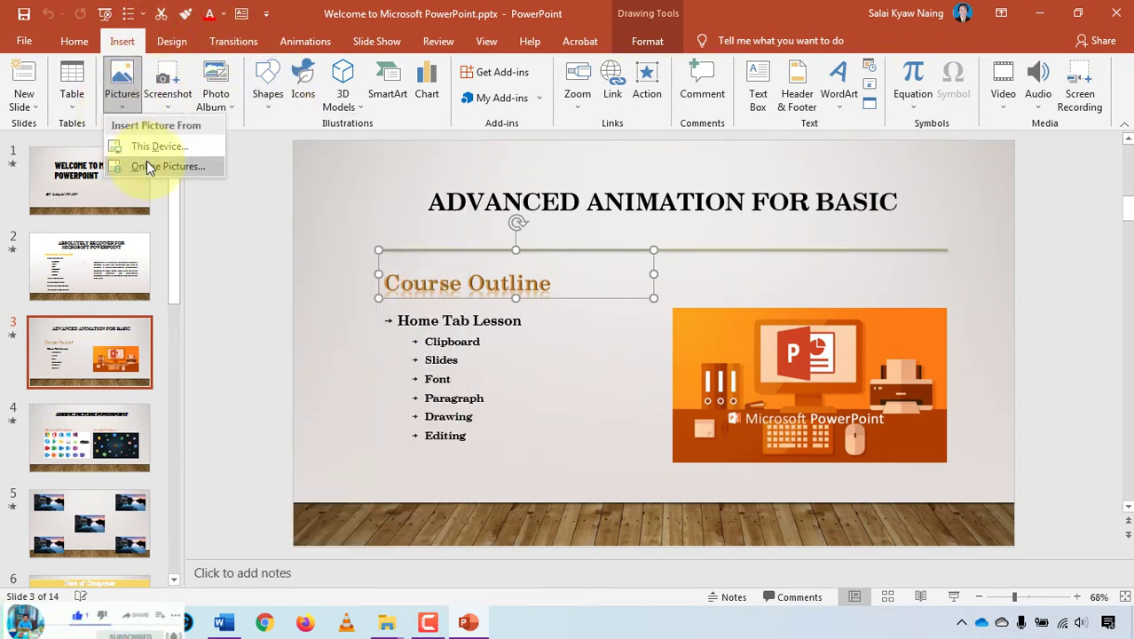
pyautogui.click(148, 167)
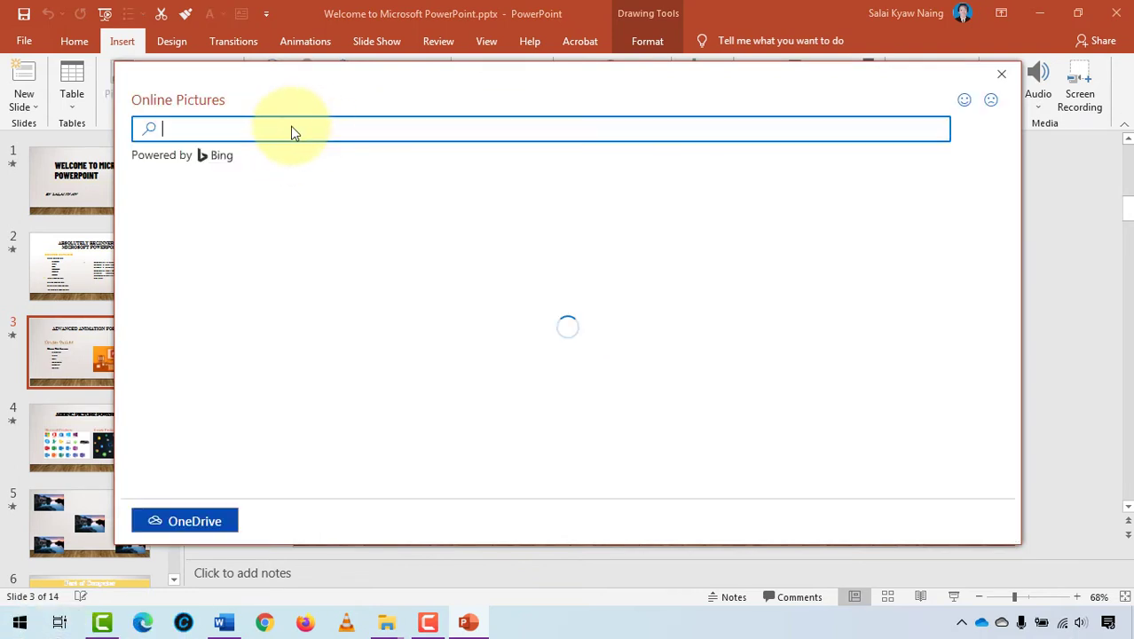
pyautogui.write('microsoft powerpoint')
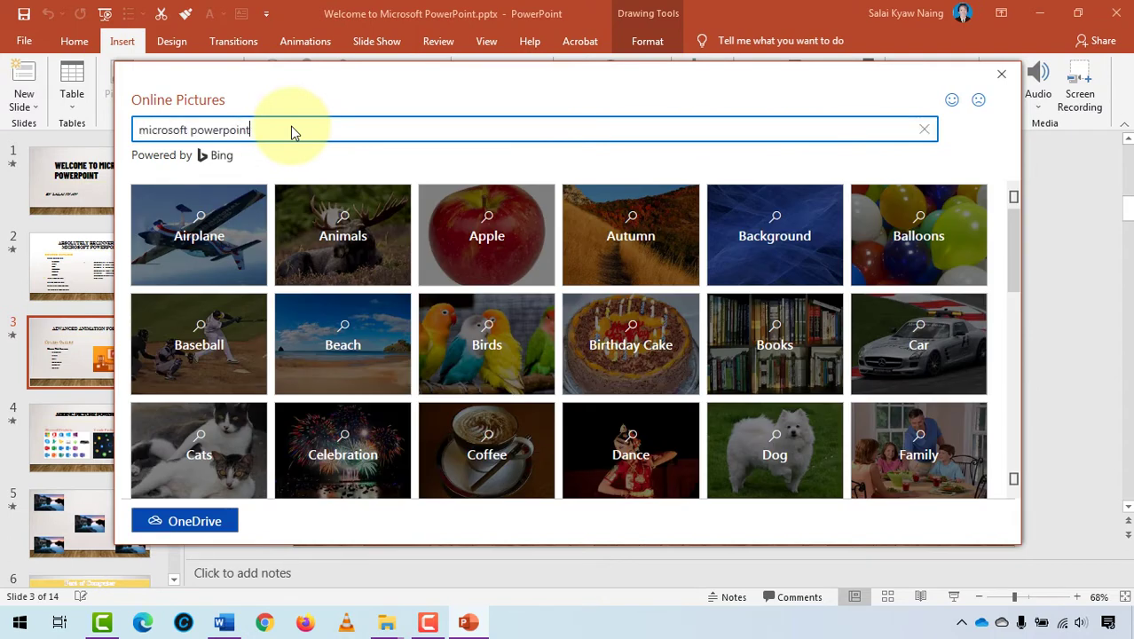
pyautogui.press('Return')
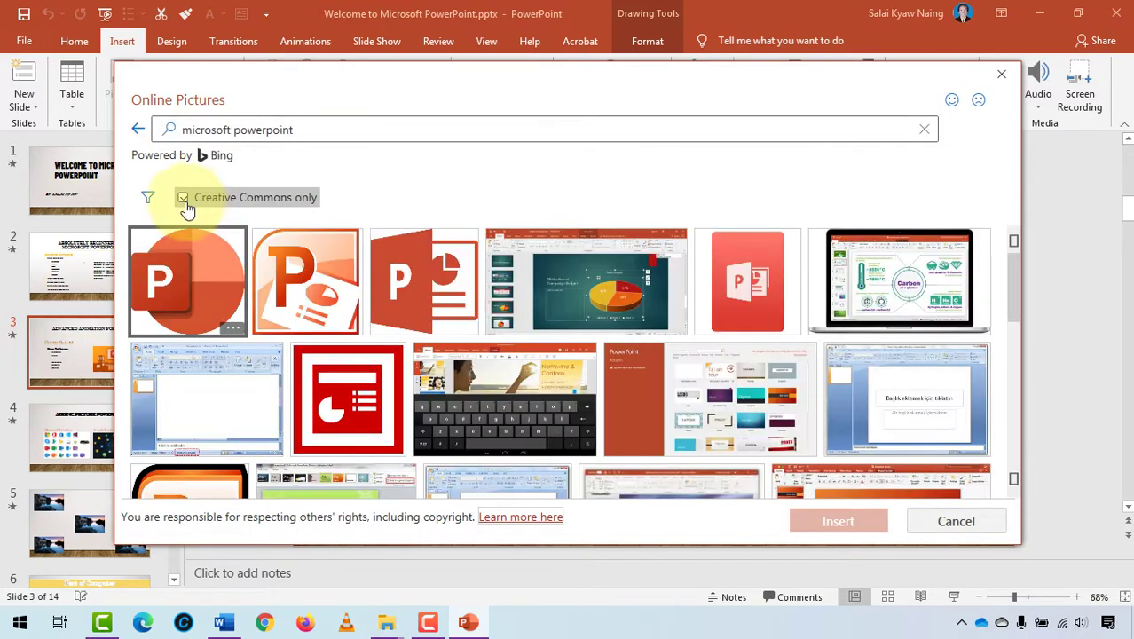
pyautogui.click(184, 201)
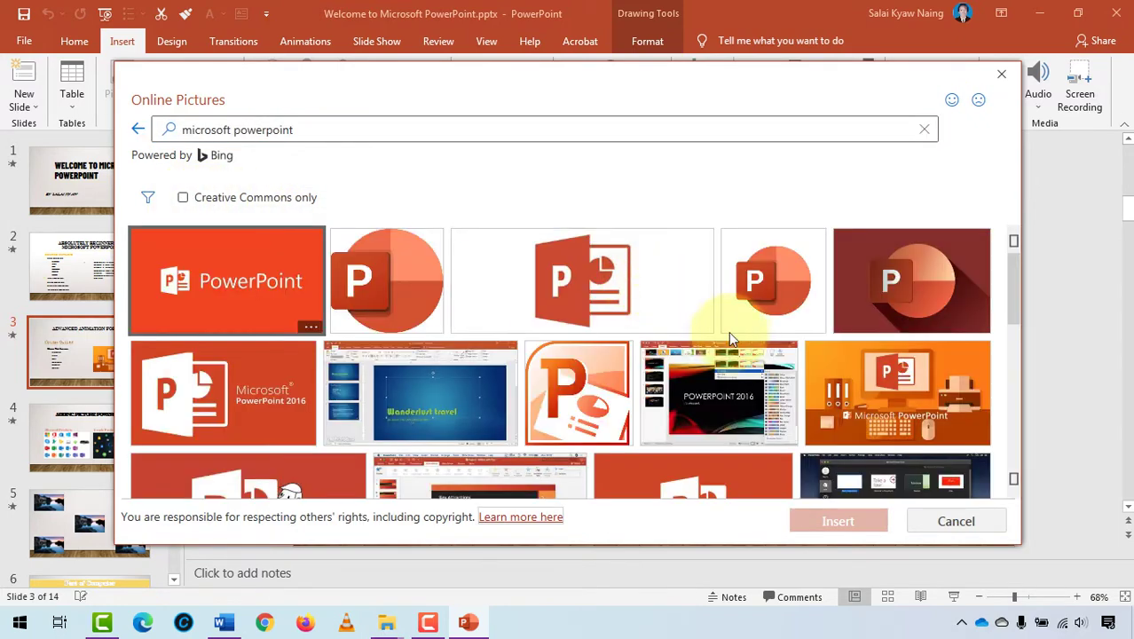
pyautogui.click(607, 379)
pyautogui.scroll(-1, 608, 380)
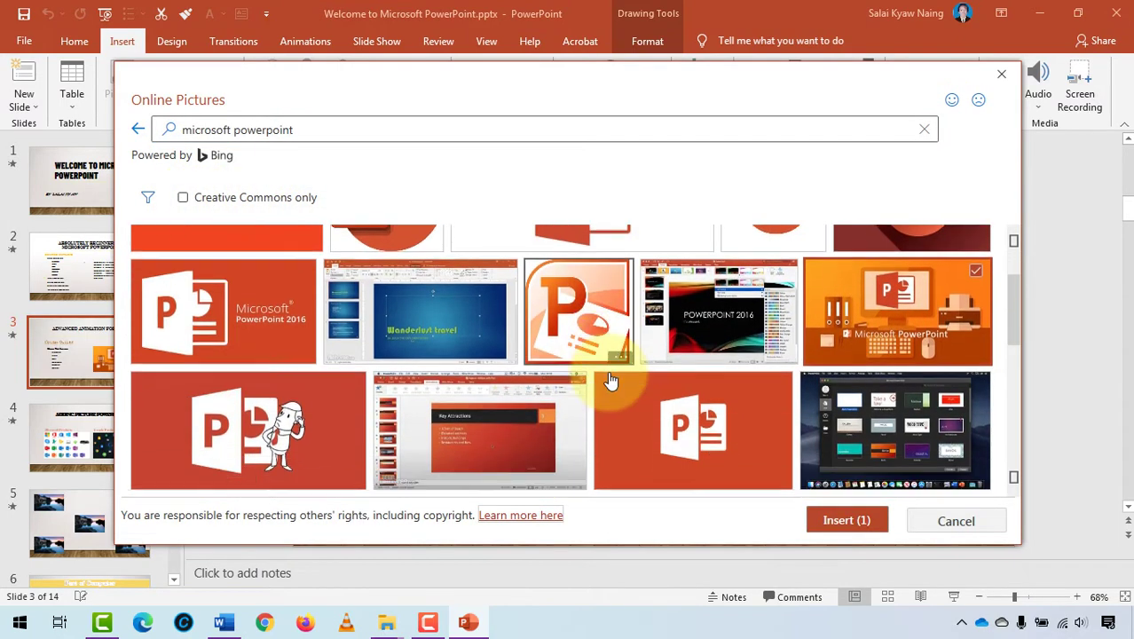
pyautogui.scroll(-1, 607, 380)
pyautogui.scroll(-1, 610, 376)
pyautogui.scroll(-2, 610, 376)
pyautogui.scroll(-1, 590, 362)
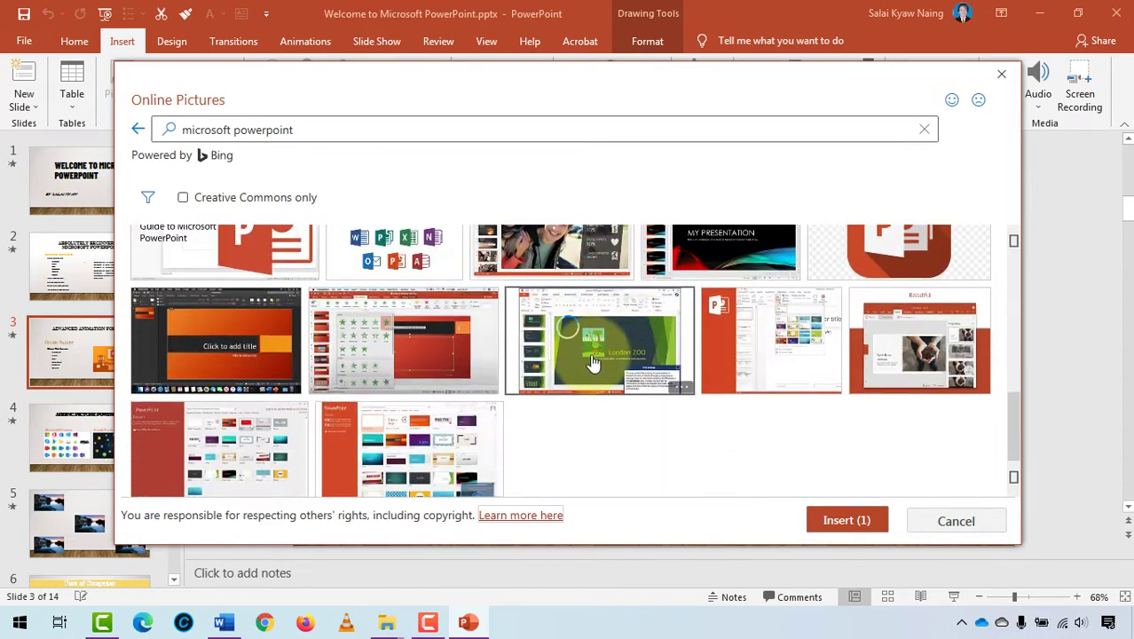
pyautogui.scroll(1, 780, 417)
pyautogui.click(956, 521)
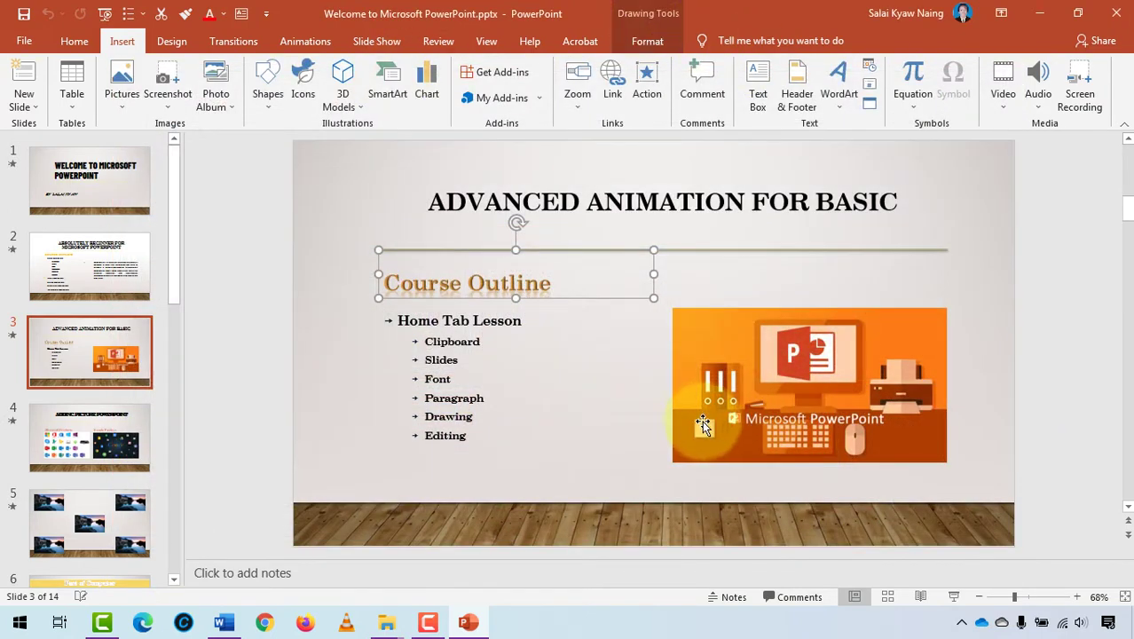
# Step: Apply the Split entrance animation to the Course Outline heading
pyautogui.press('Escape')
pyautogui.click(444, 284)
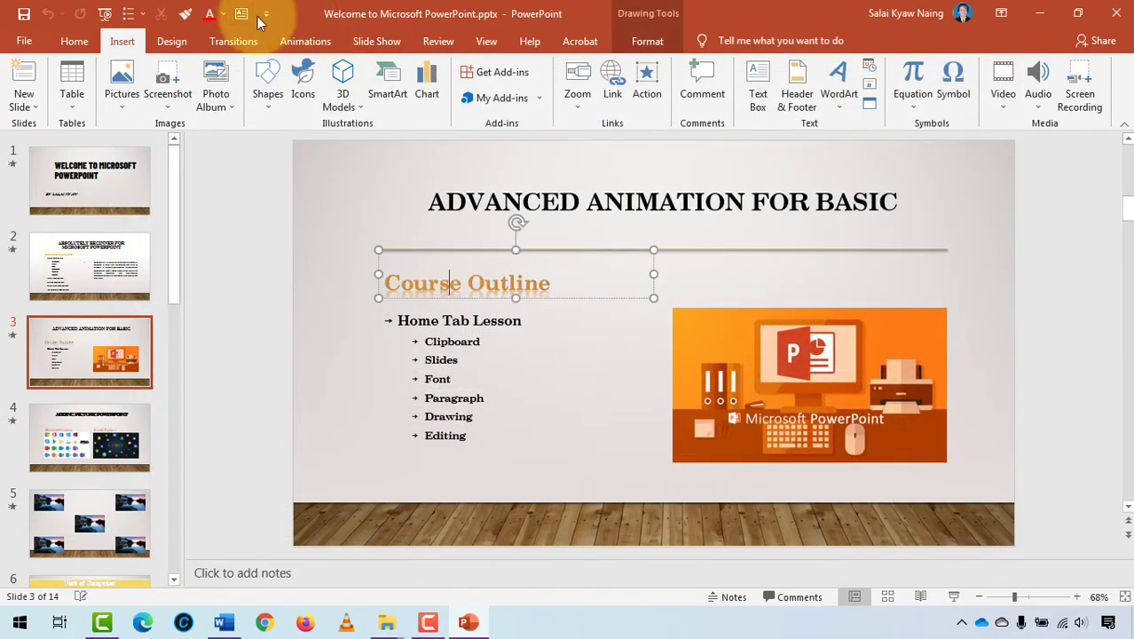
pyautogui.click(305, 41)
pyautogui.click(367, 338)
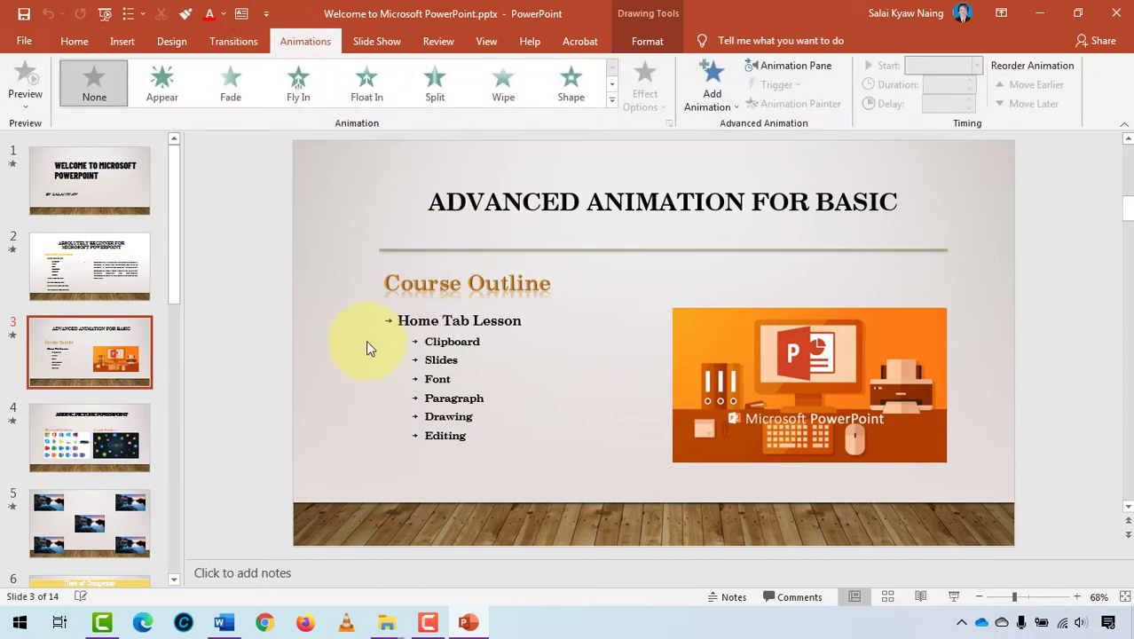
pyautogui.click(434, 341)
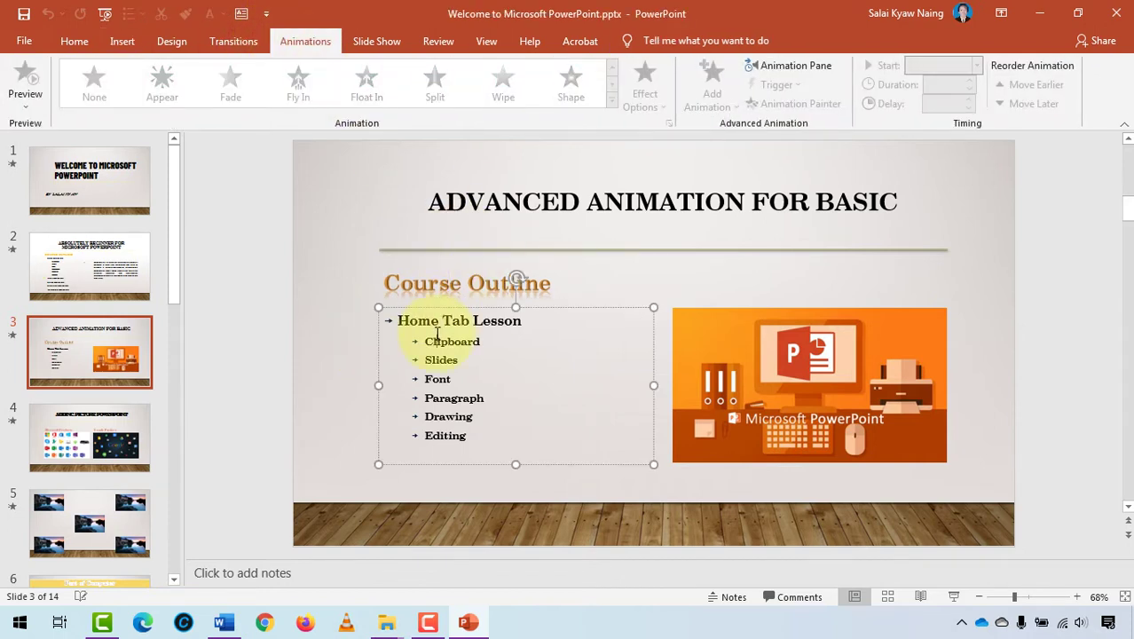
pyautogui.click(368, 271)
pyautogui.click(449, 283)
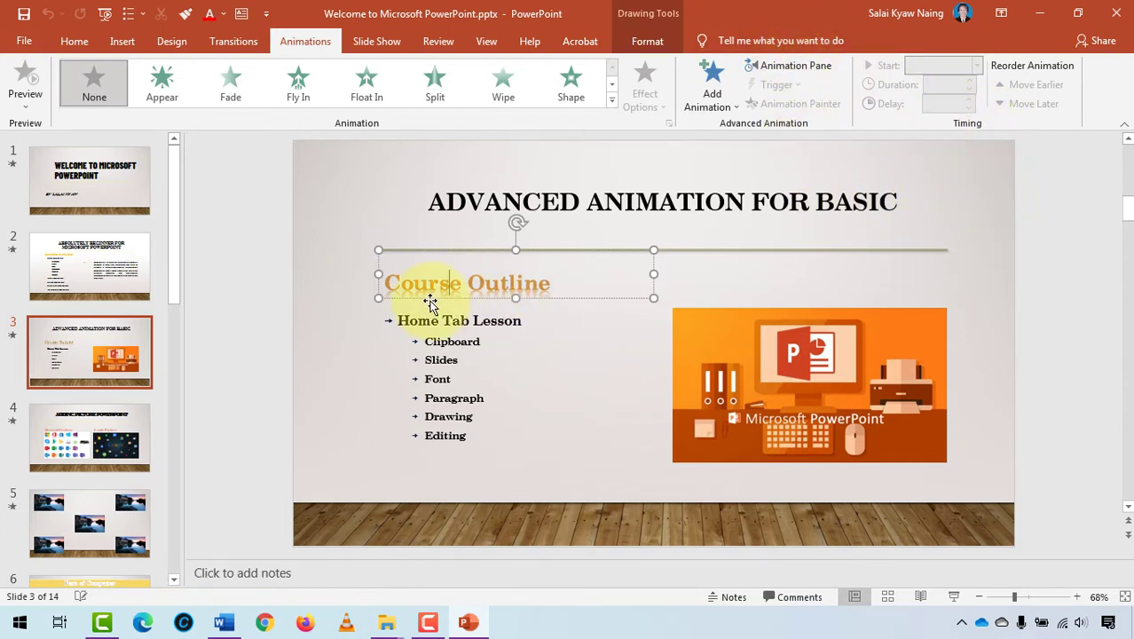
pyautogui.click(461, 374)
pyautogui.click(429, 284)
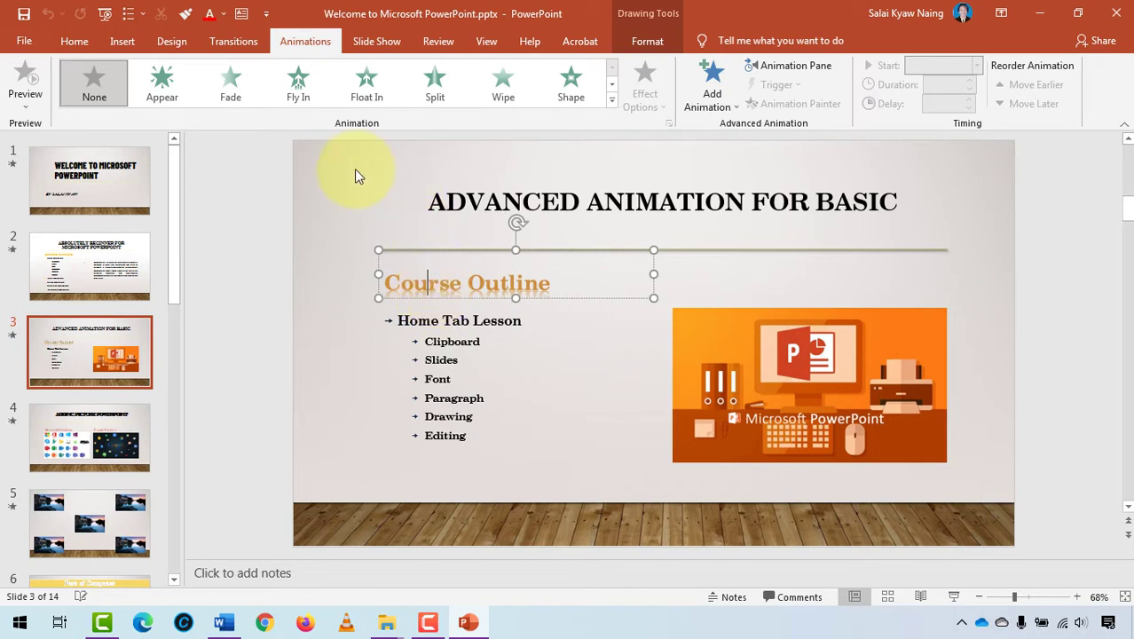
pyautogui.click(440, 94)
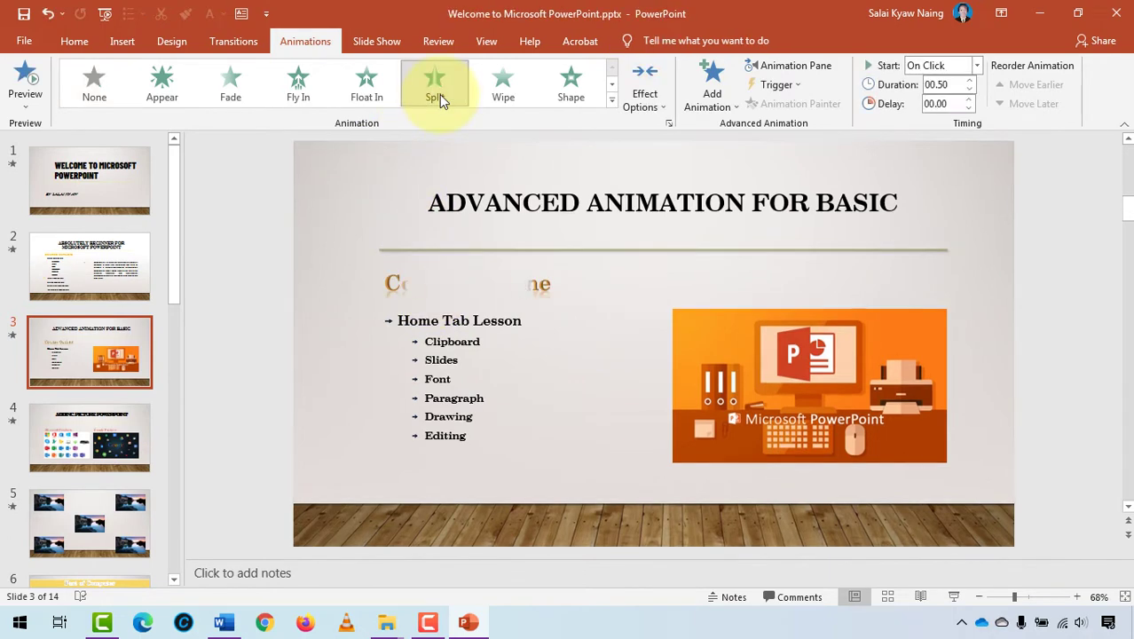
# Step: Apply Fly In to the bullet list and then to the picture
pyautogui.click(441, 360)
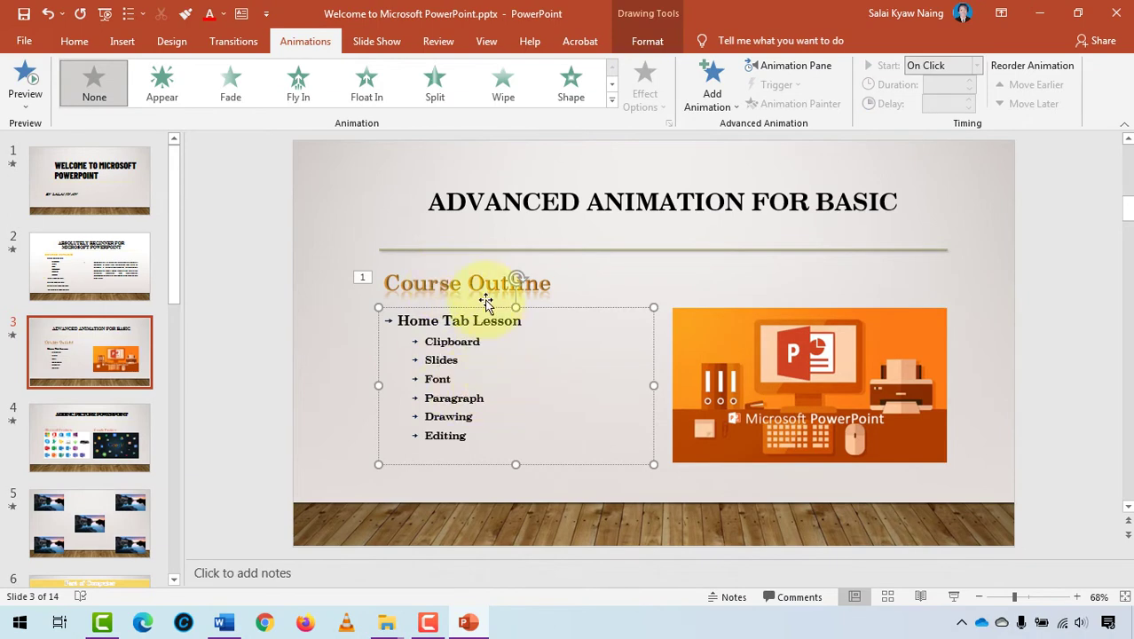
pyautogui.click(298, 85)
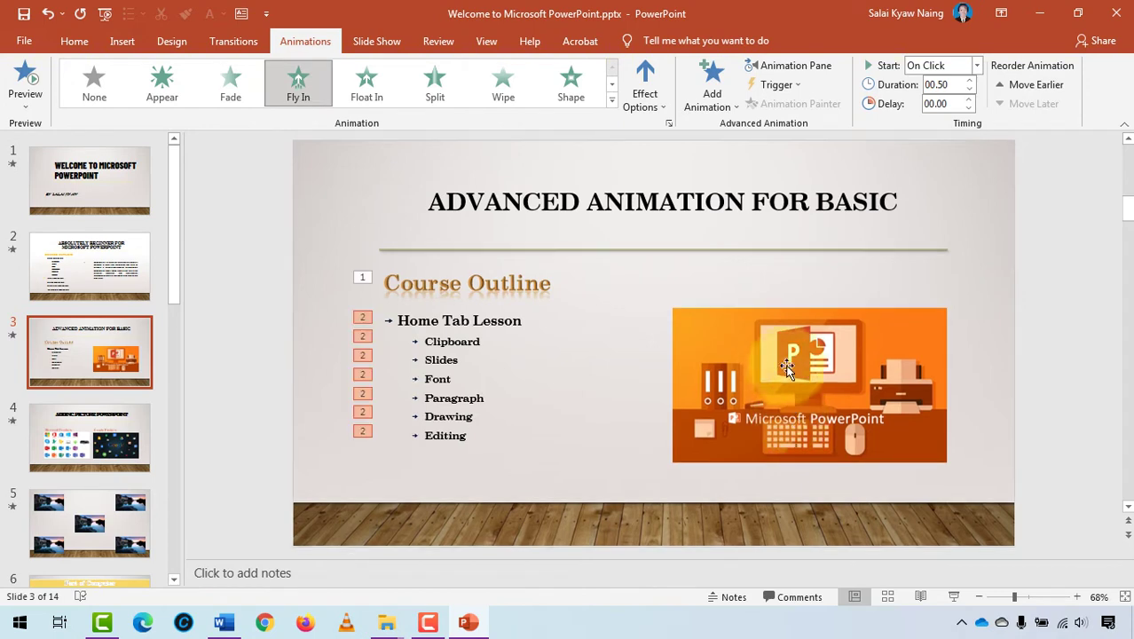
pyautogui.click(785, 360)
pyautogui.click(293, 82)
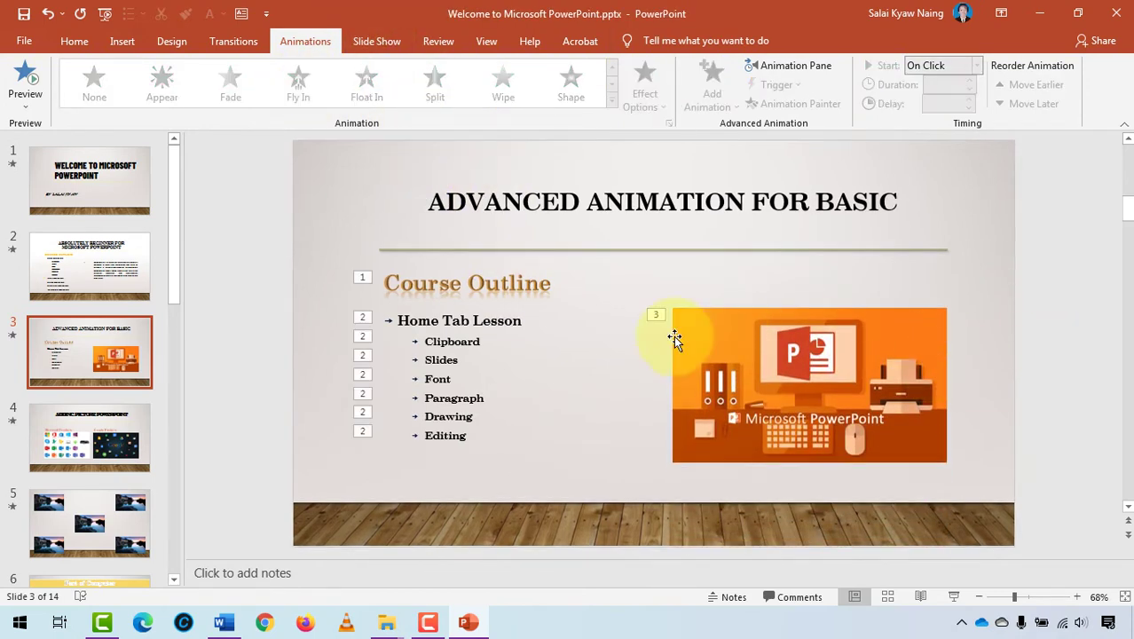
pyautogui.click(480, 341)
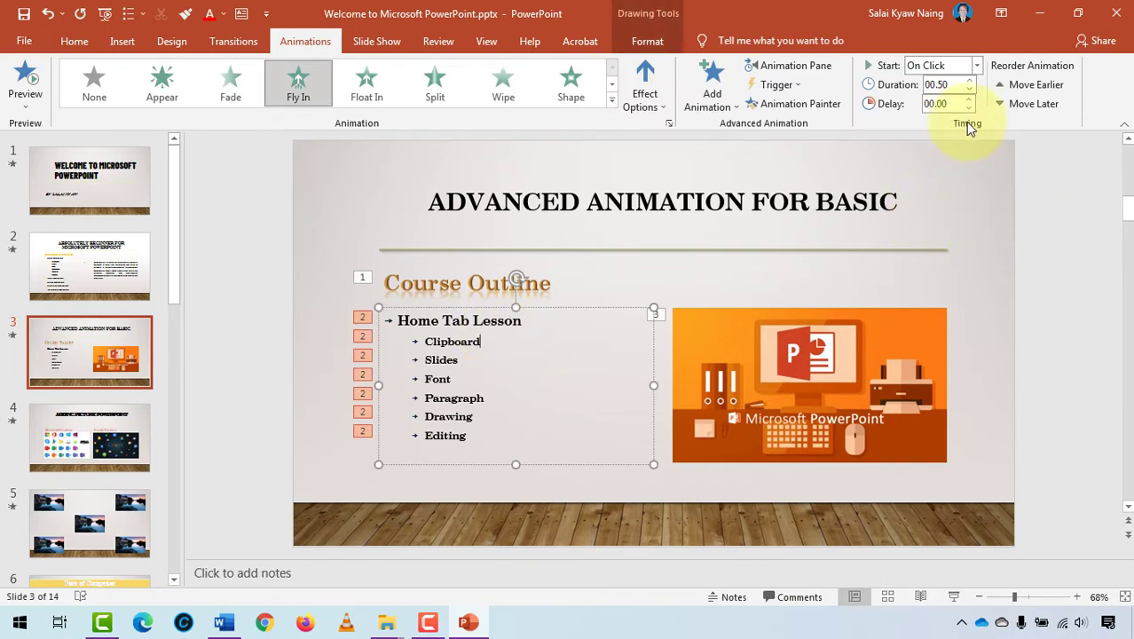
pyautogui.click(338, 336)
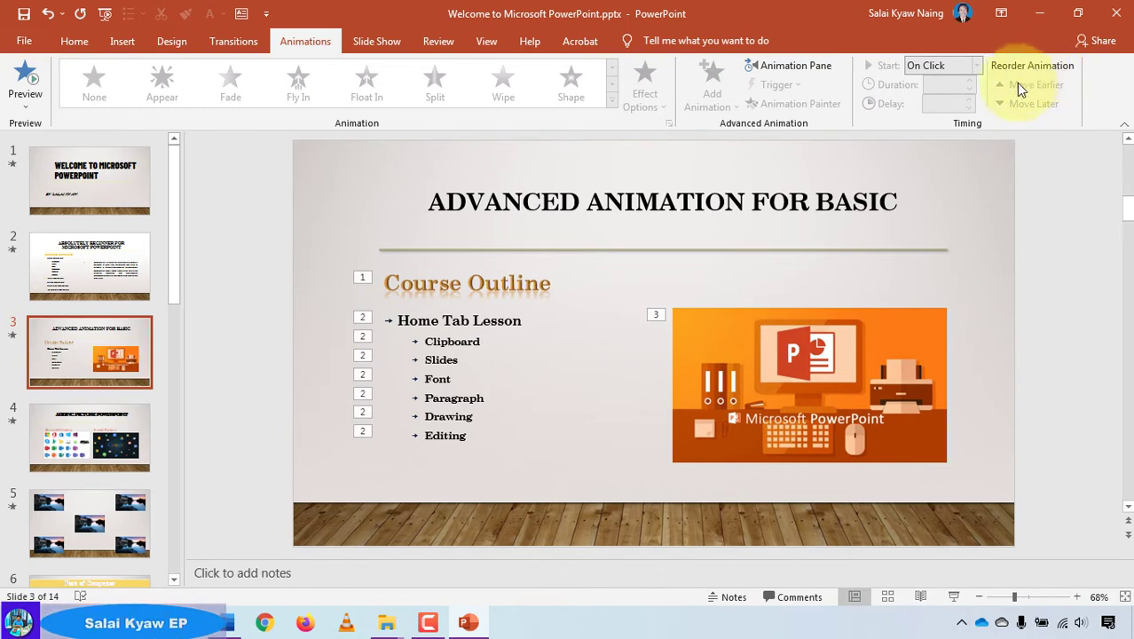
pyautogui.click(761, 343)
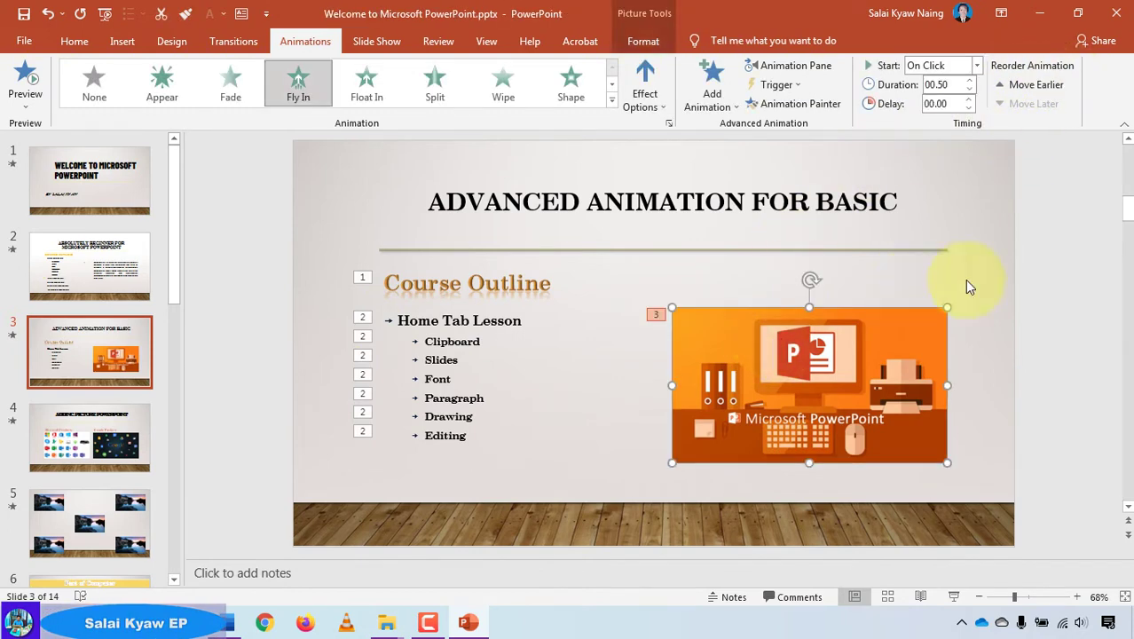
pyautogui.click(1026, 84)
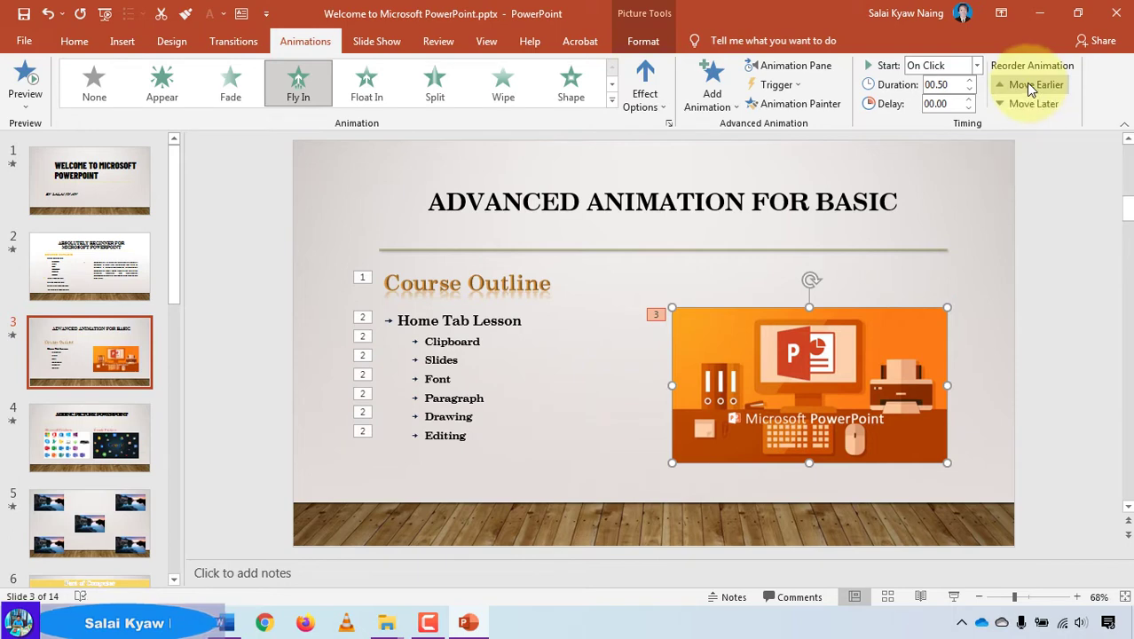
pyautogui.click(1025, 83)
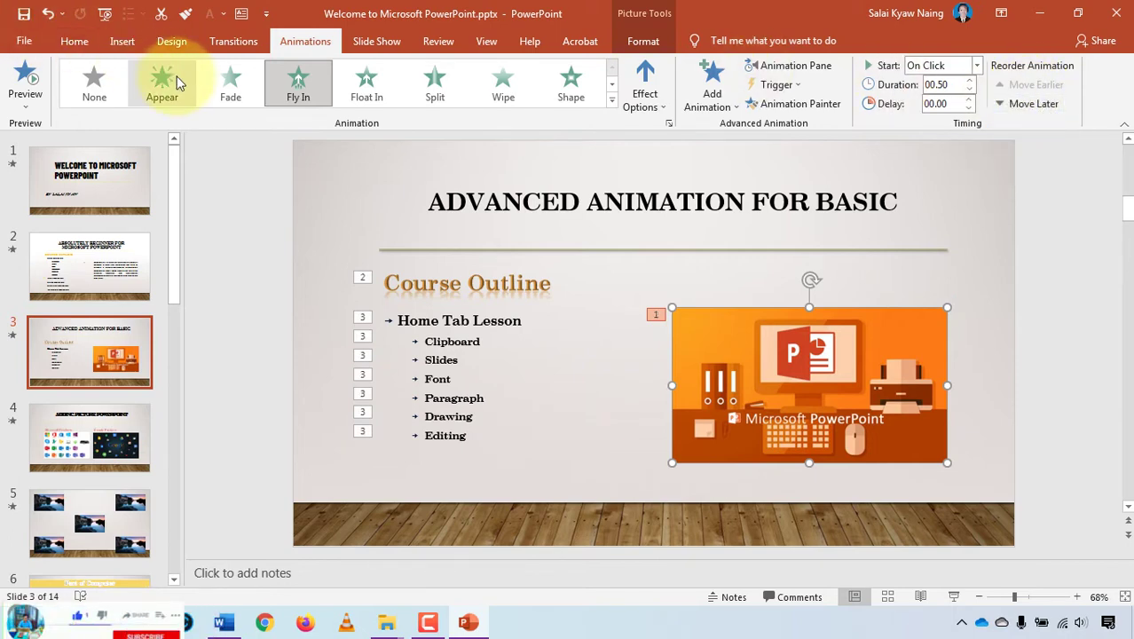
pyautogui.hotkey('ctrl', 'z')
pyautogui.hotkey('ctrl', 'z')
pyautogui.hotkey('ctrl', 'z')
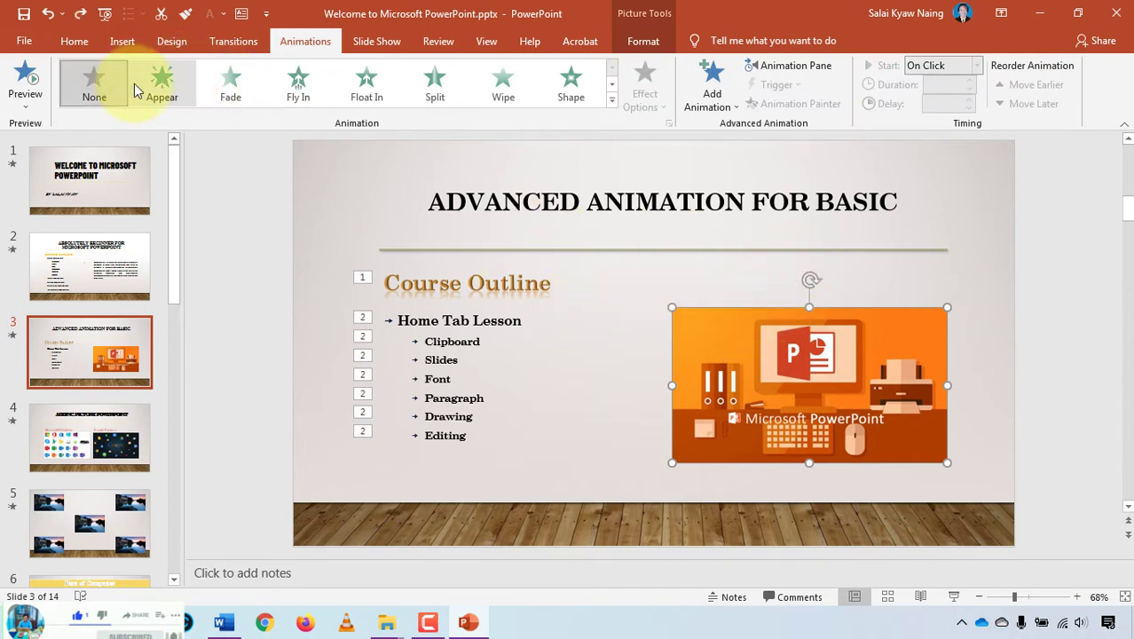
pyautogui.click(48, 13)
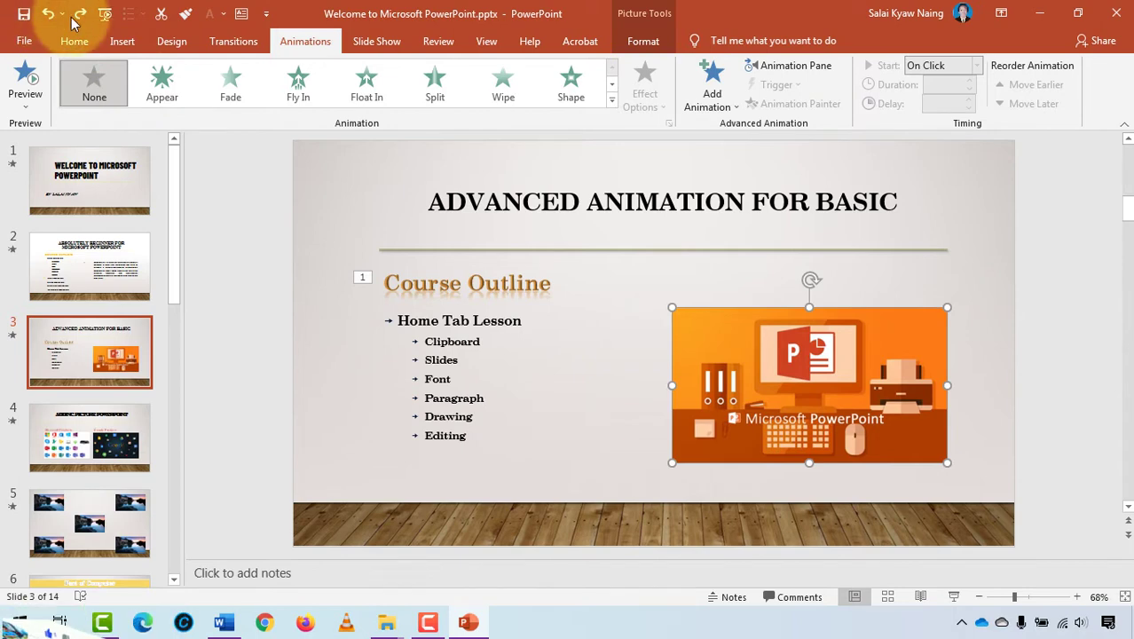
pyautogui.click(79, 13)
pyautogui.click(80, 13)
pyautogui.click(1000, 342)
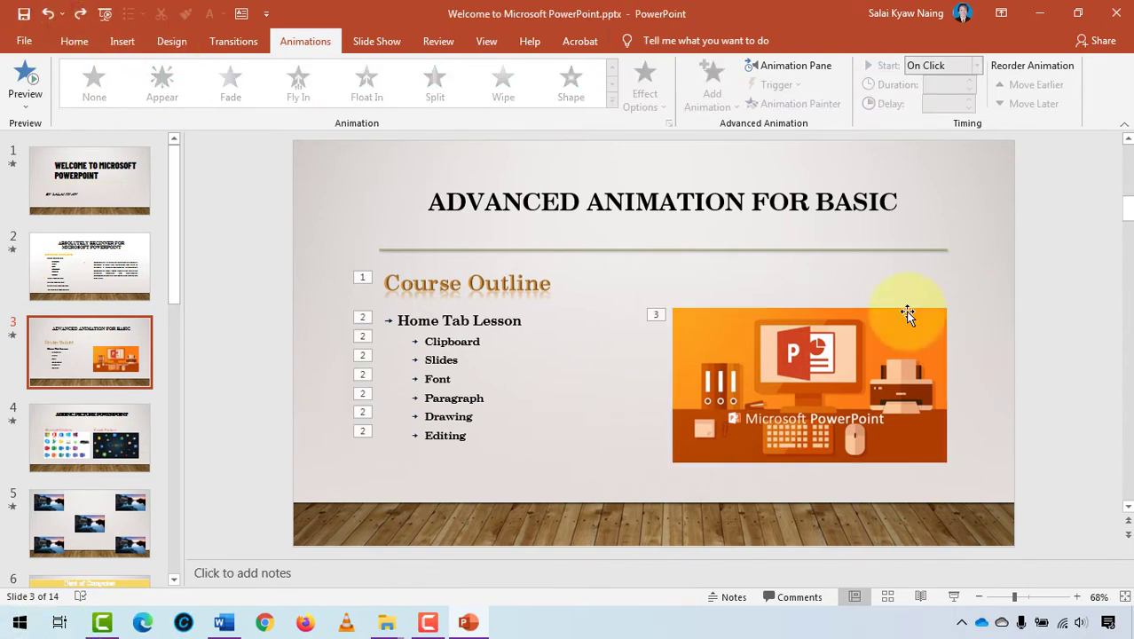
pyautogui.click(455, 352)
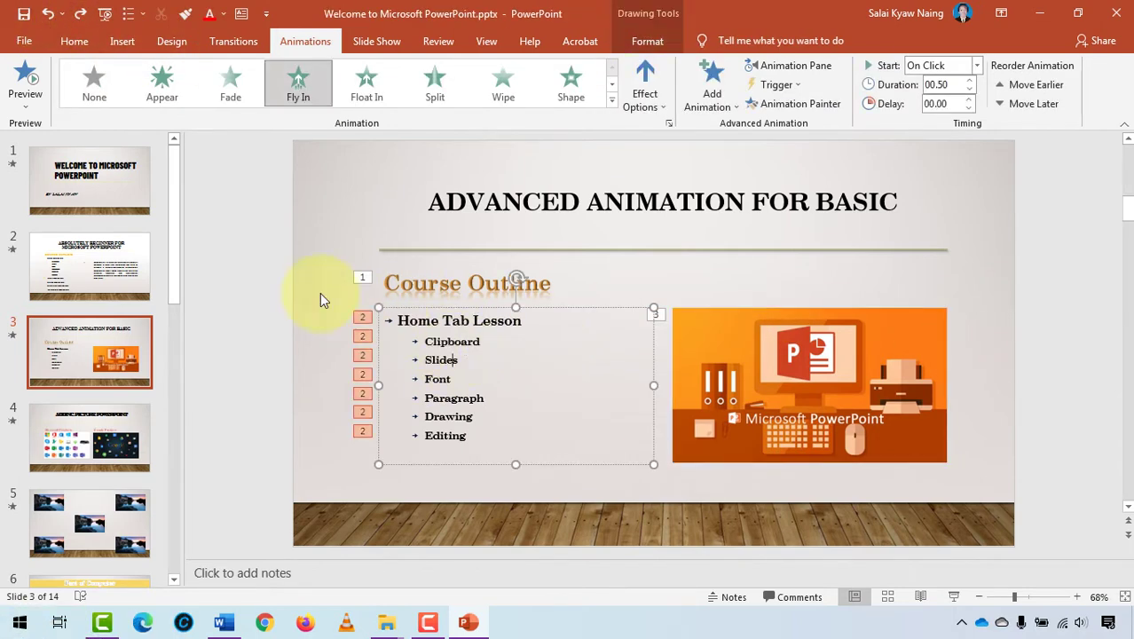
pyautogui.click(714, 330)
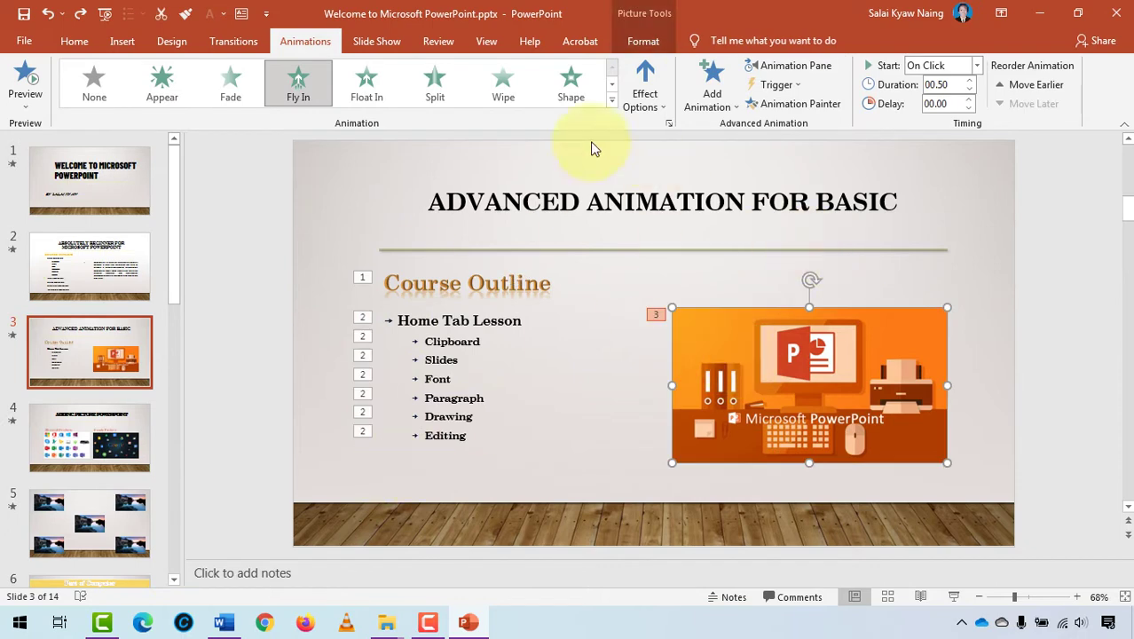
# Step: Show and widen the Animation Pane, reordering to Course Outline, bullet list, then picture
pyautogui.click(792, 65)
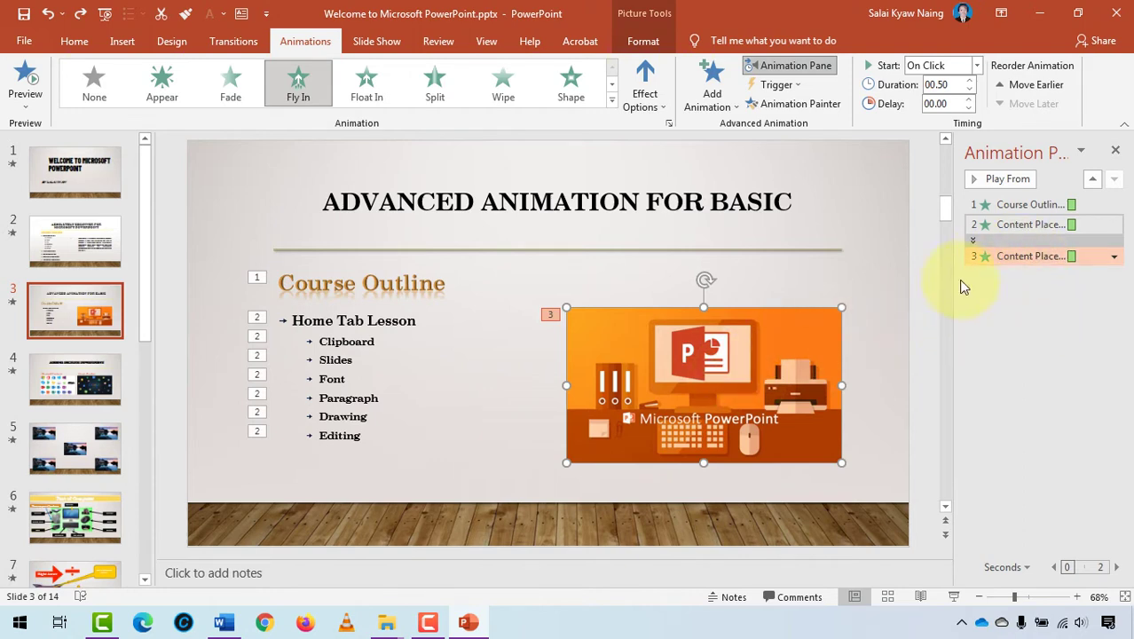
pyautogui.moveTo(953, 291); pyautogui.dragTo(890, 283)
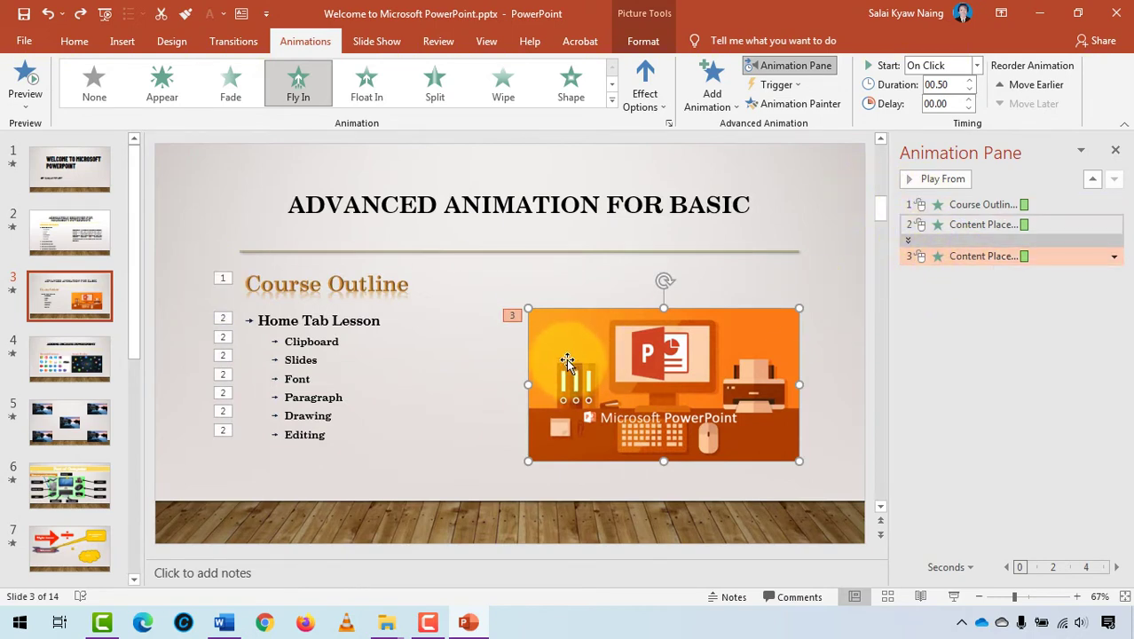
pyautogui.moveTo(991, 254)
pyautogui.mouseDown()
pyautogui.moveTo(942, 256)
pyautogui.moveTo(944, 208)
pyautogui.mouseUp()
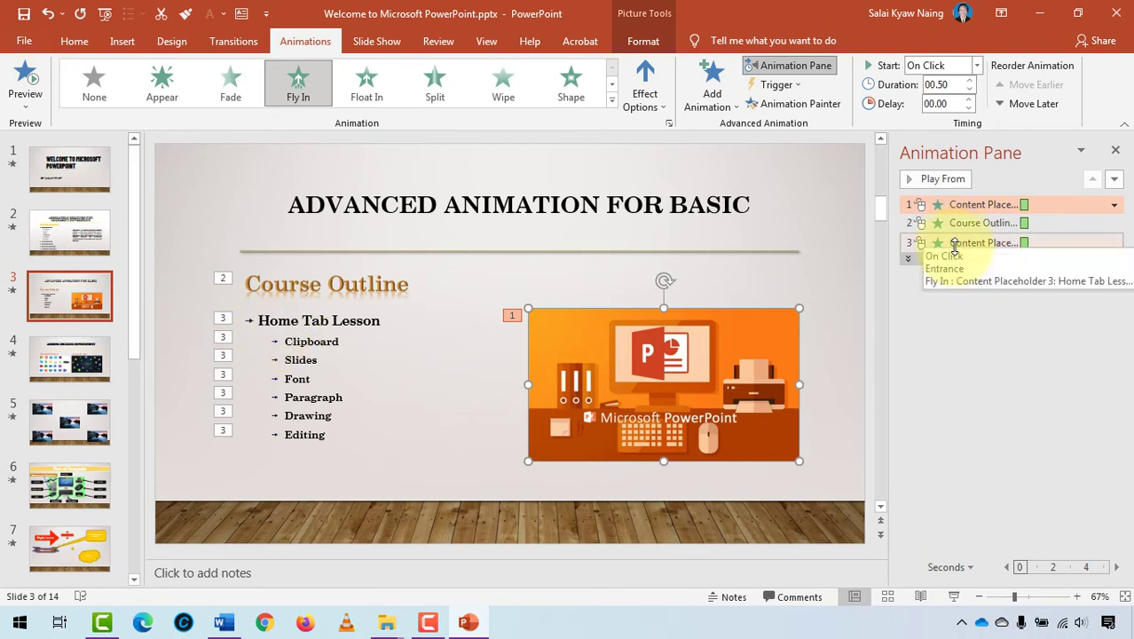
pyautogui.moveTo(949, 243); pyautogui.dragTo(949, 197)
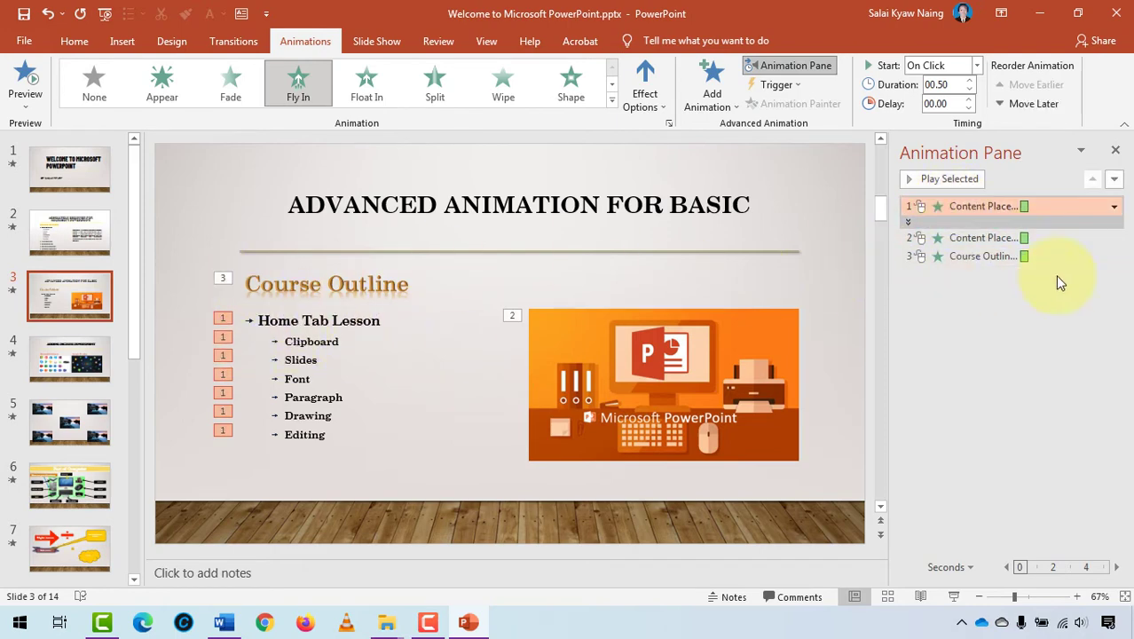
pyautogui.moveTo(965, 257); pyautogui.dragTo(943, 205)
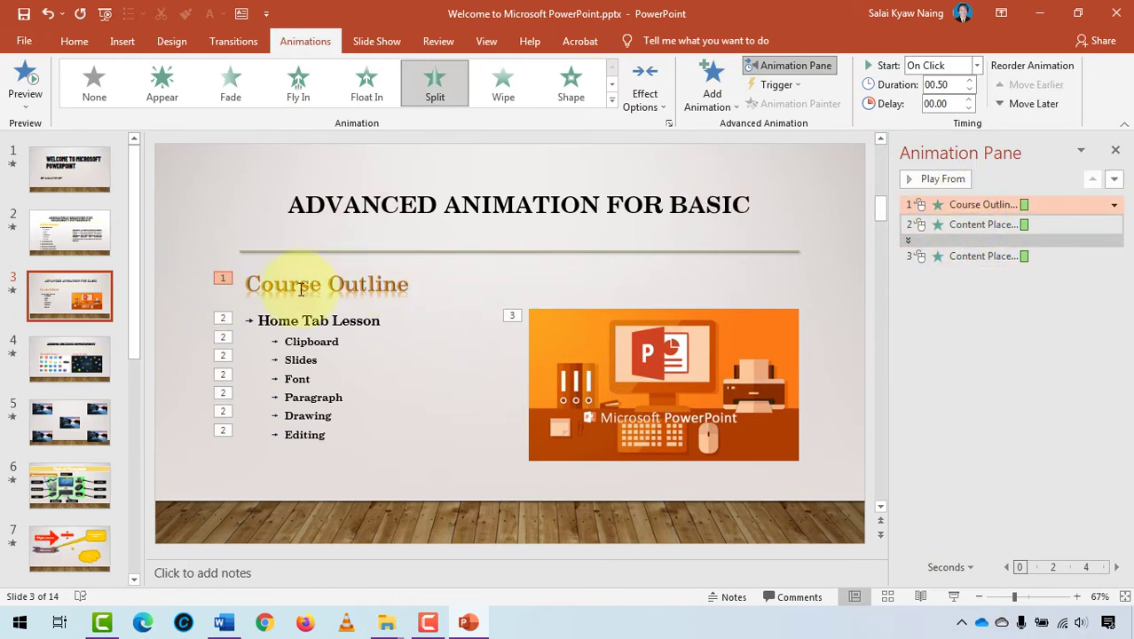
pyautogui.click(1002, 394)
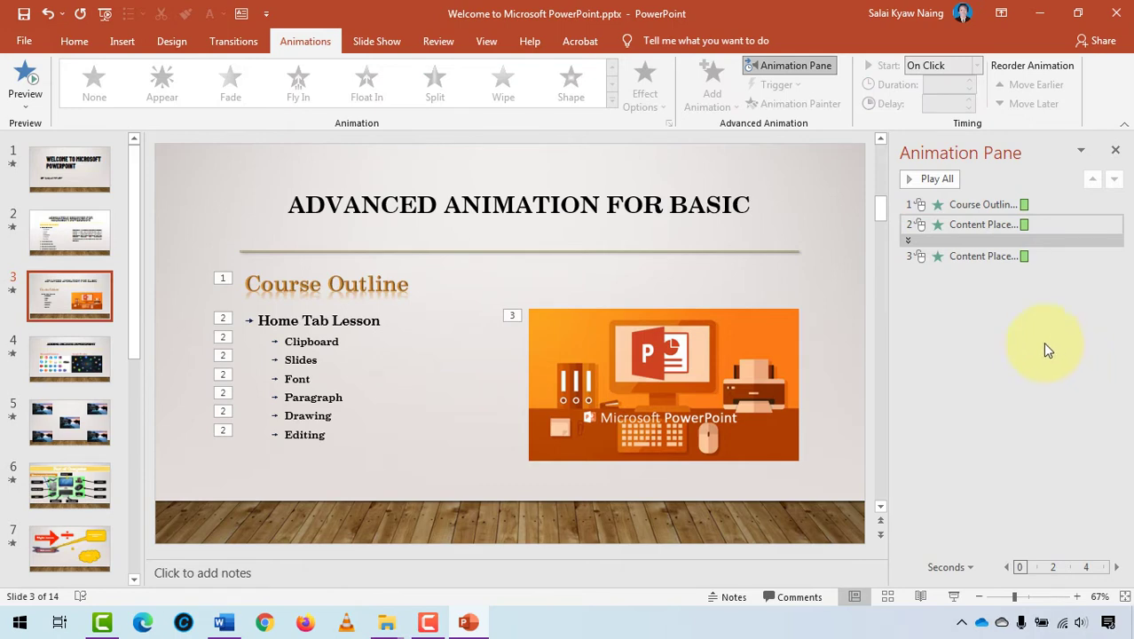
# Step: Set the Course Outline heading's animation to None, leaving the picture selected
pyautogui.click(292, 290)
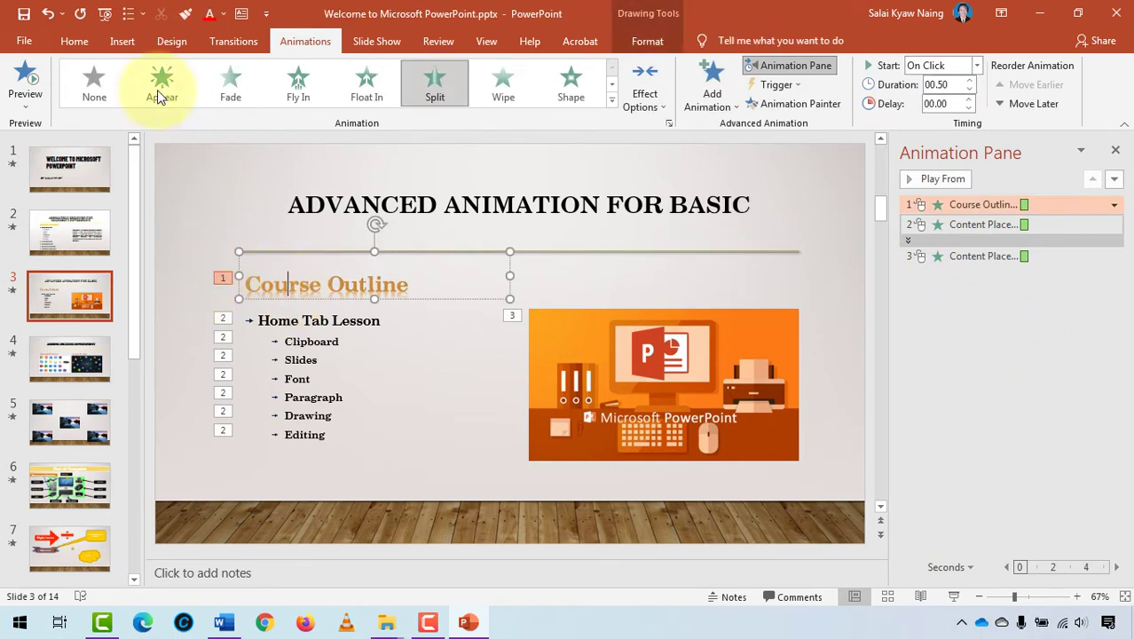
pyautogui.click(96, 81)
pyautogui.click(200, 229)
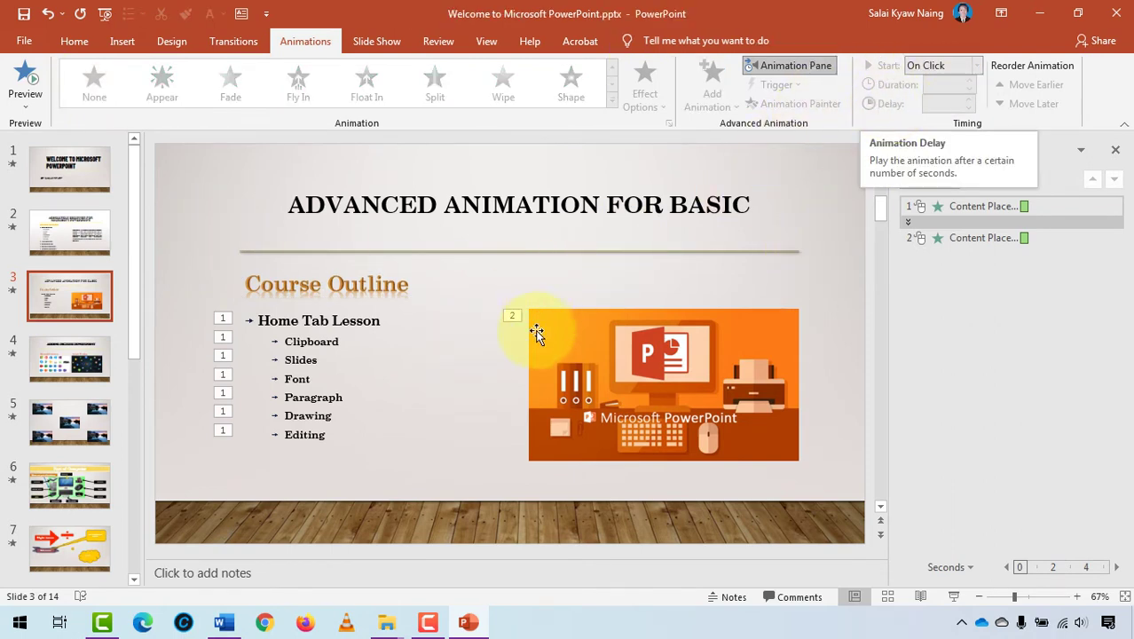
pyautogui.click(631, 377)
pyautogui.click(354, 372)
pyautogui.click(644, 400)
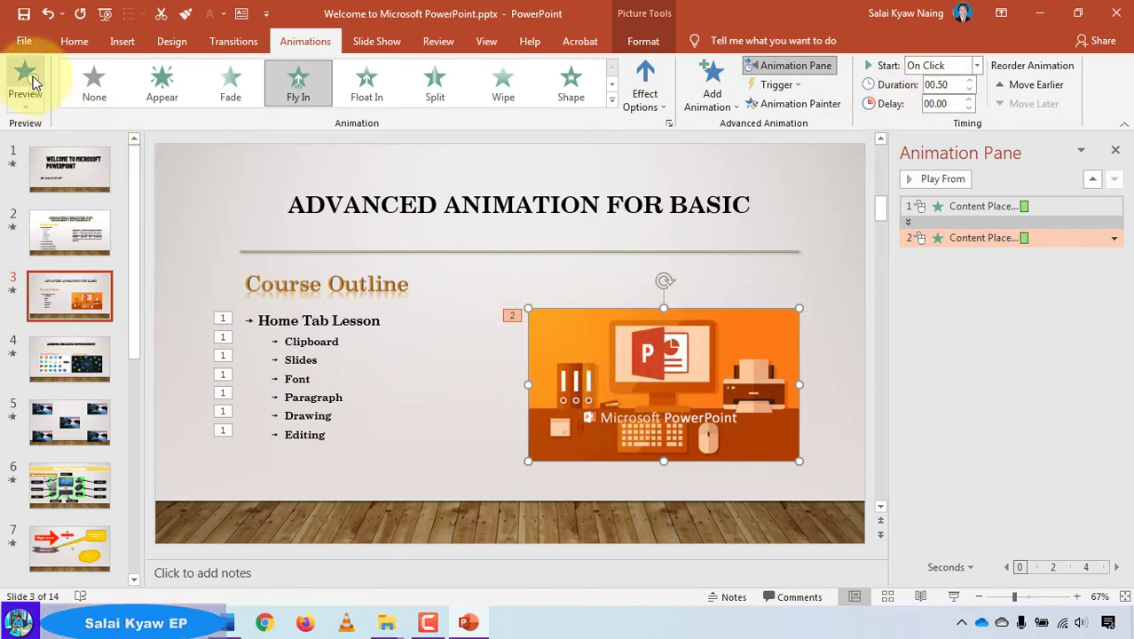
# Step: Preview slide 3's animations, then expand the bullet animation into seven paragraph entries
pyautogui.click(948, 181)
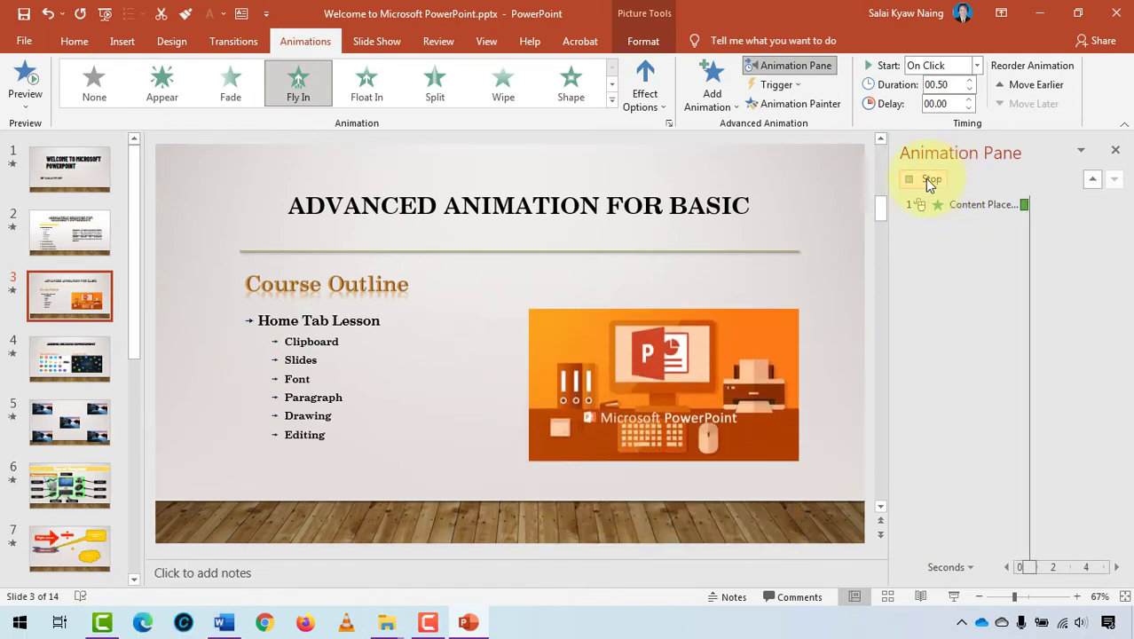
pyautogui.click(340, 351)
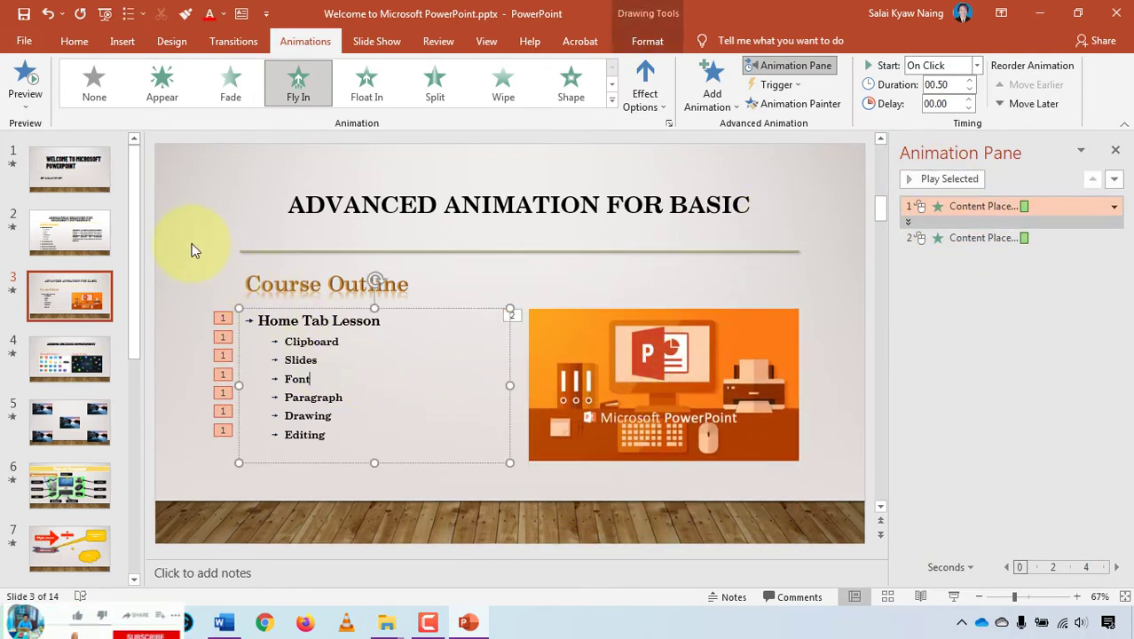
pyautogui.click(193, 249)
pyautogui.click(924, 180)
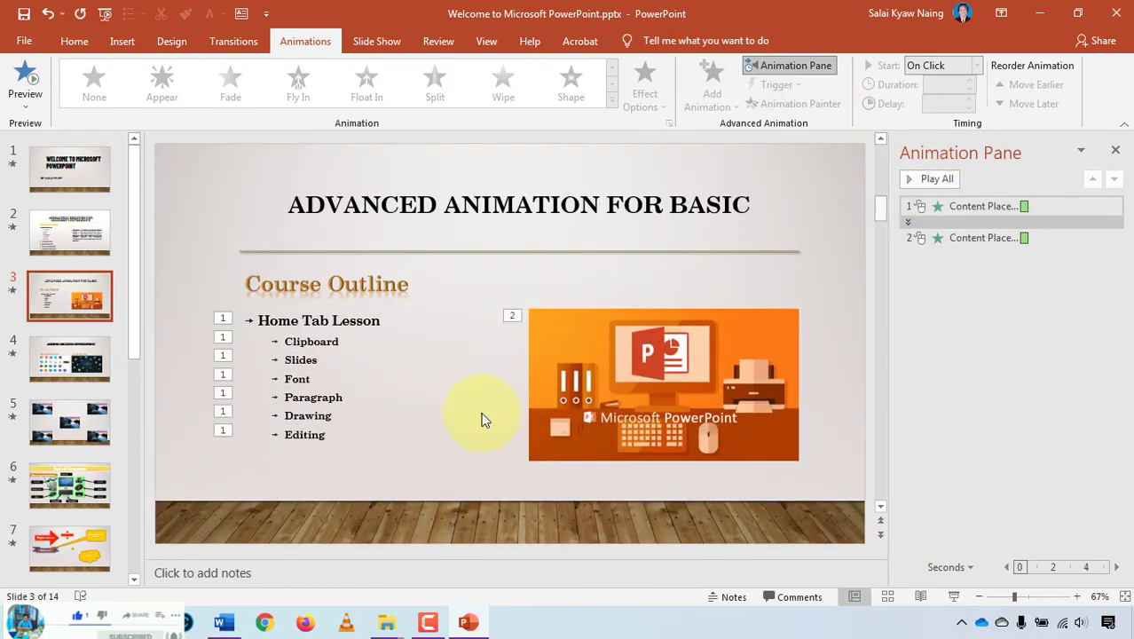
pyautogui.click(604, 352)
pyautogui.click(952, 84)
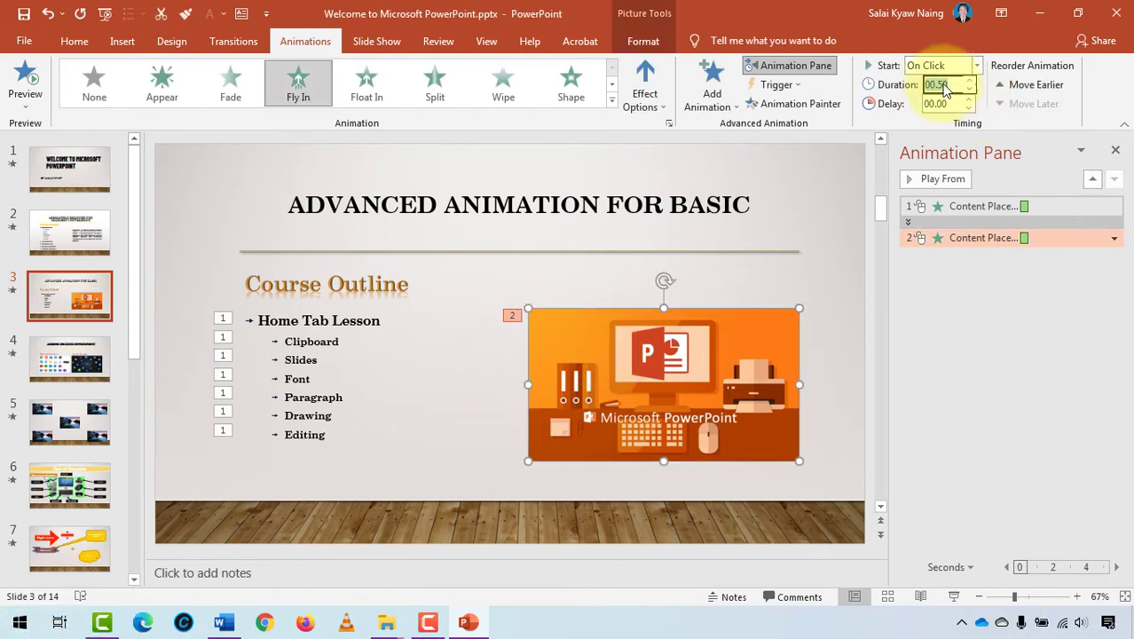
pyautogui.click(312, 340)
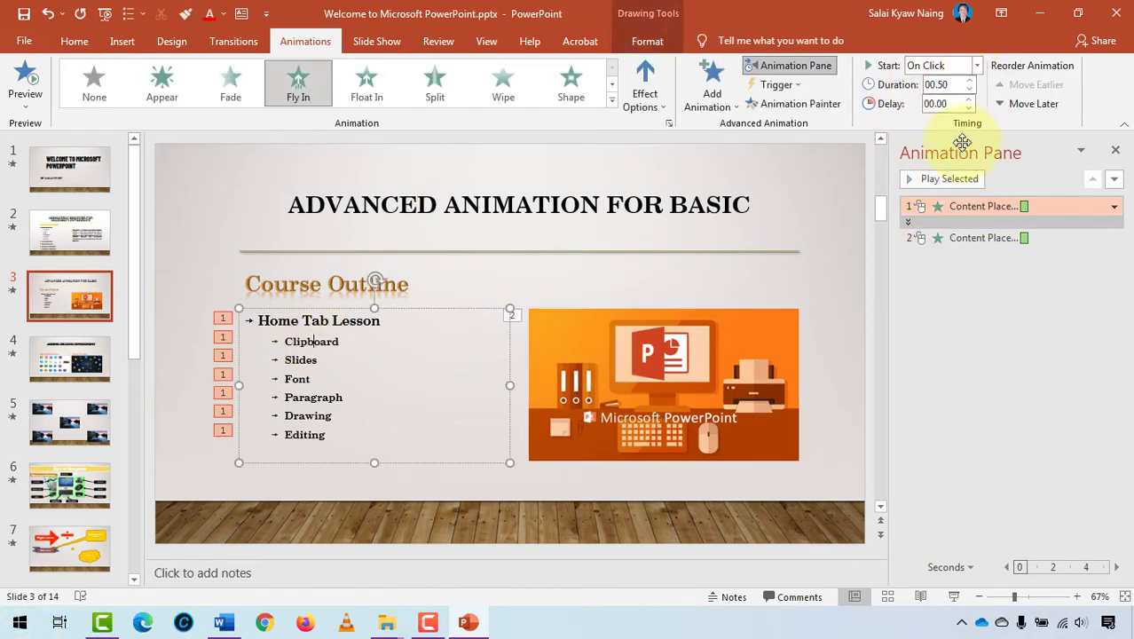
pyautogui.click(178, 282)
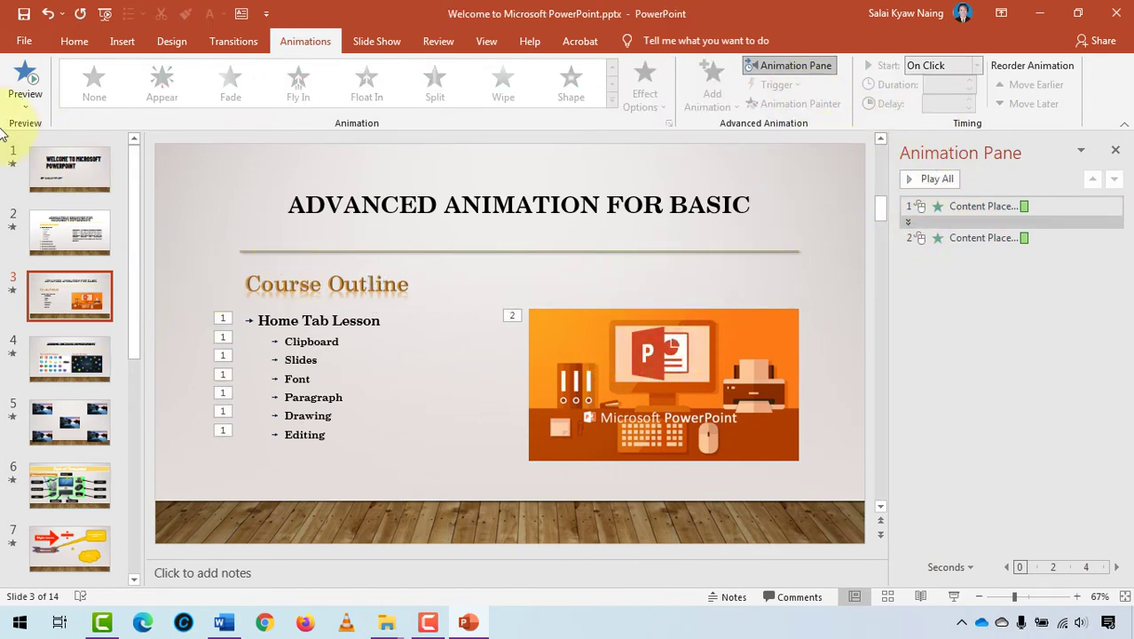
pyautogui.click(22, 84)
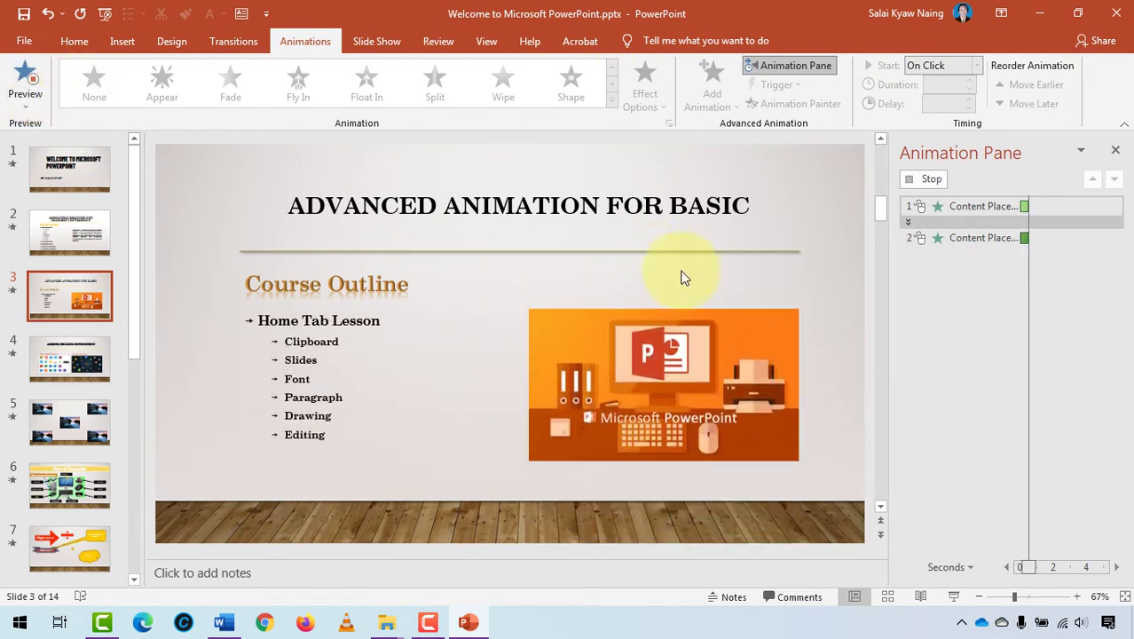
pyautogui.click(907, 222)
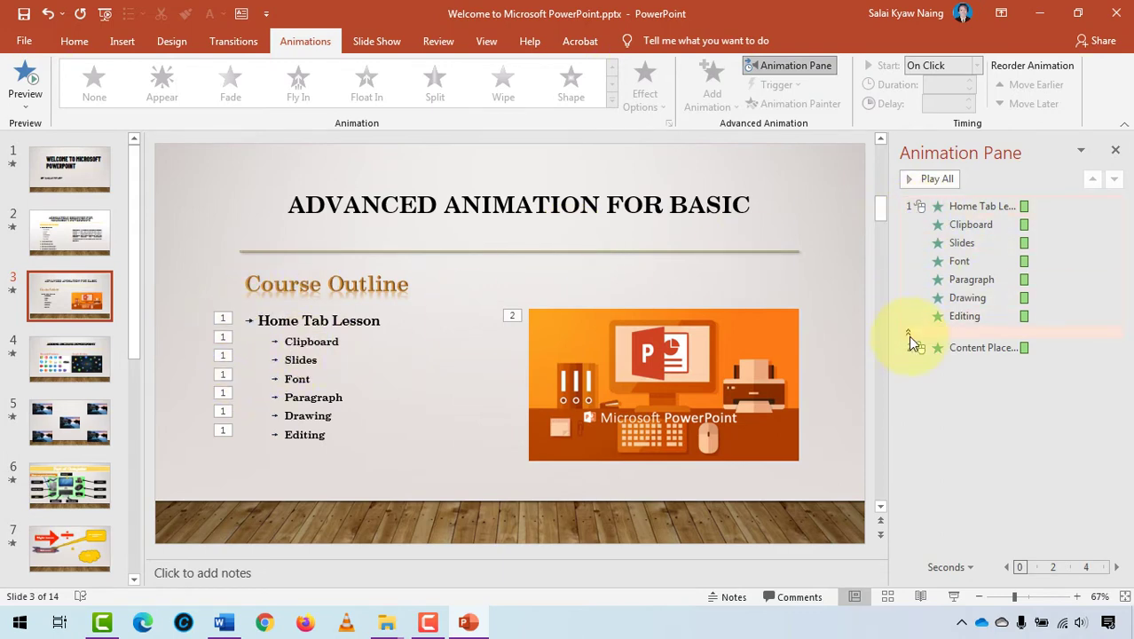
# Step: Stretch the picture's Fly In timing bar so its duration goes from 0.5 to 2 seconds
pyautogui.click(907, 333)
pyautogui.click(907, 221)
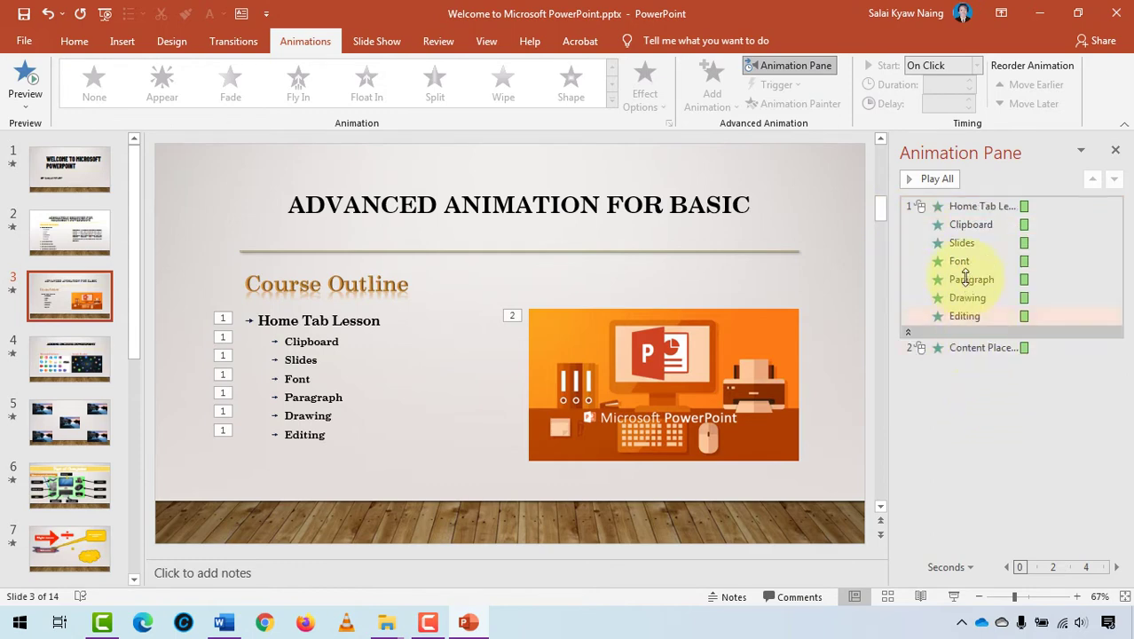
pyautogui.click(976, 347)
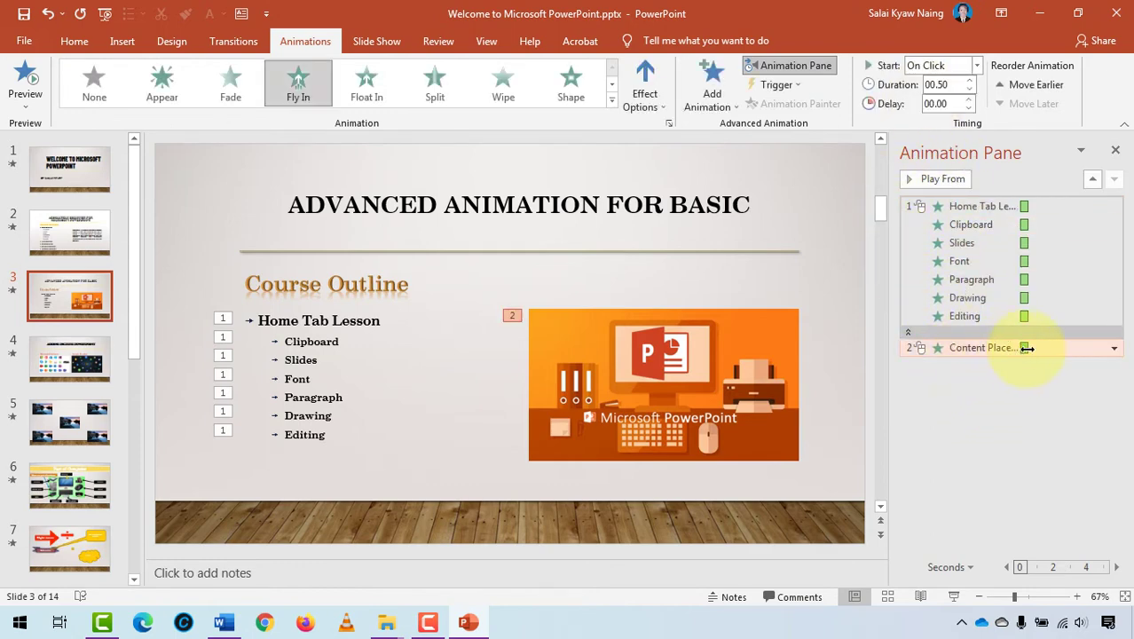
pyautogui.moveTo(1026, 348); pyautogui.dragTo(1042, 343)
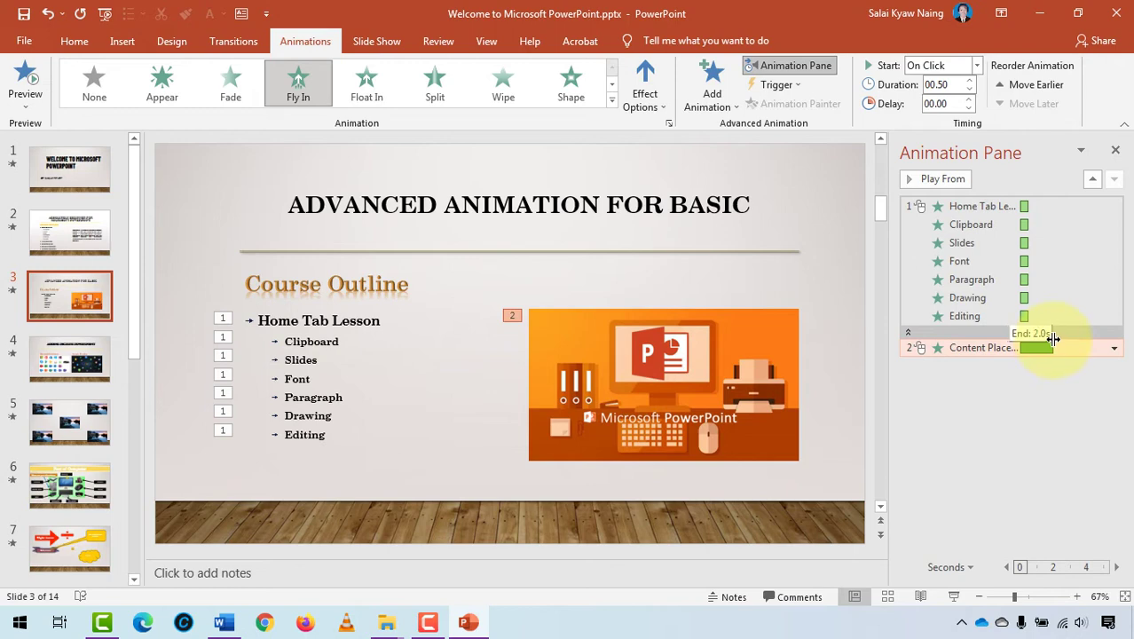
pyautogui.moveTo(1052, 339); pyautogui.dragTo(1052, 341)
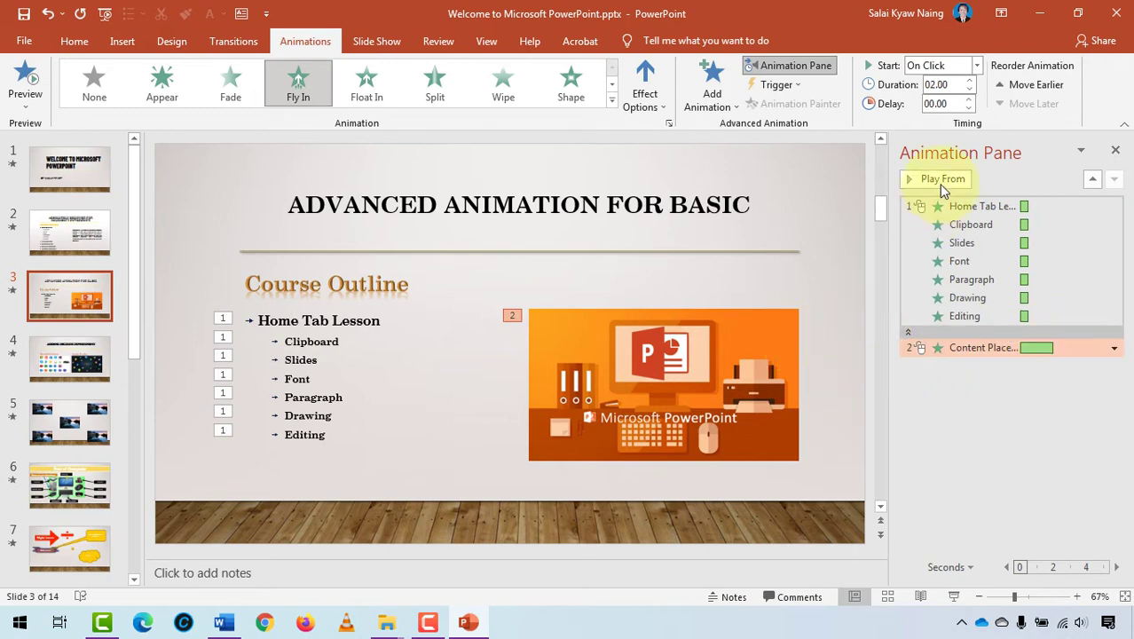
pyautogui.click(943, 89)
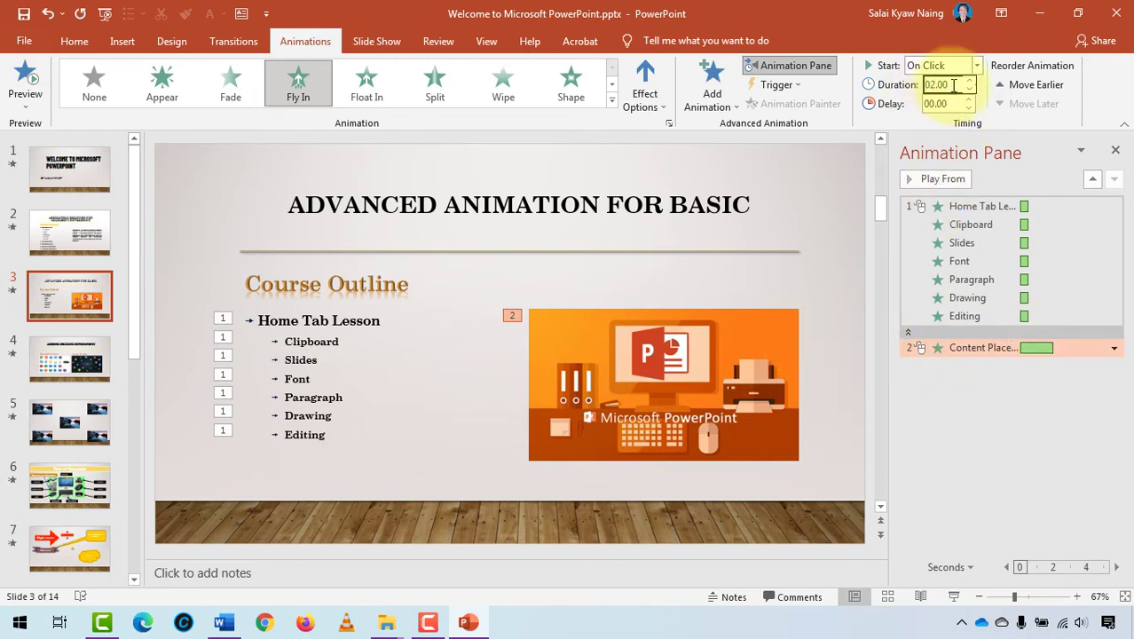
pyautogui.click(810, 295)
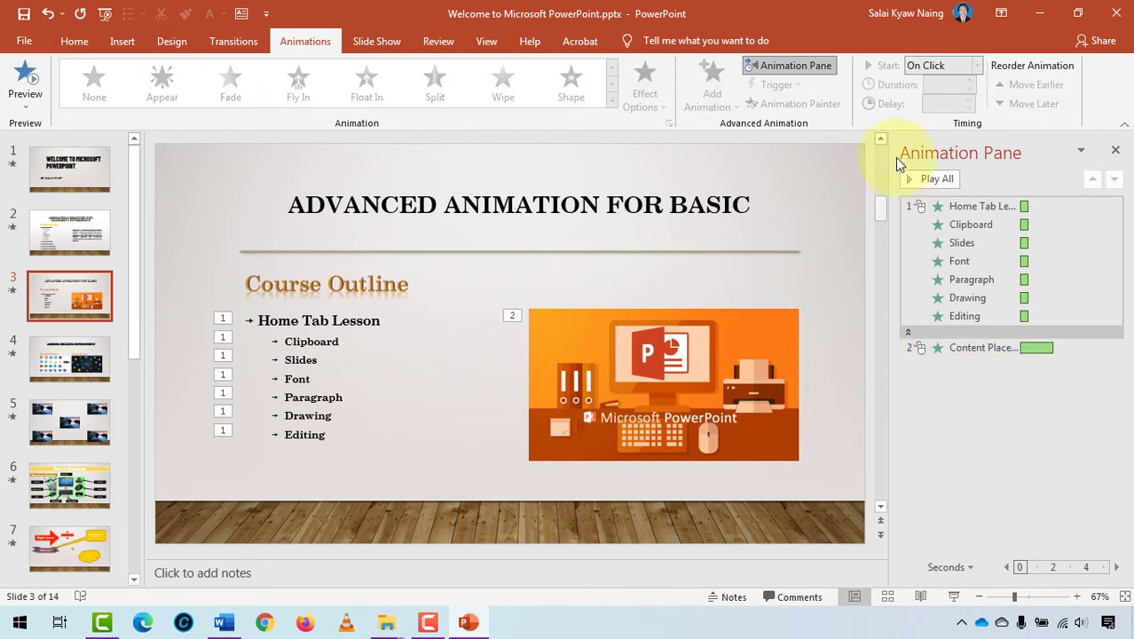
pyautogui.click(925, 181)
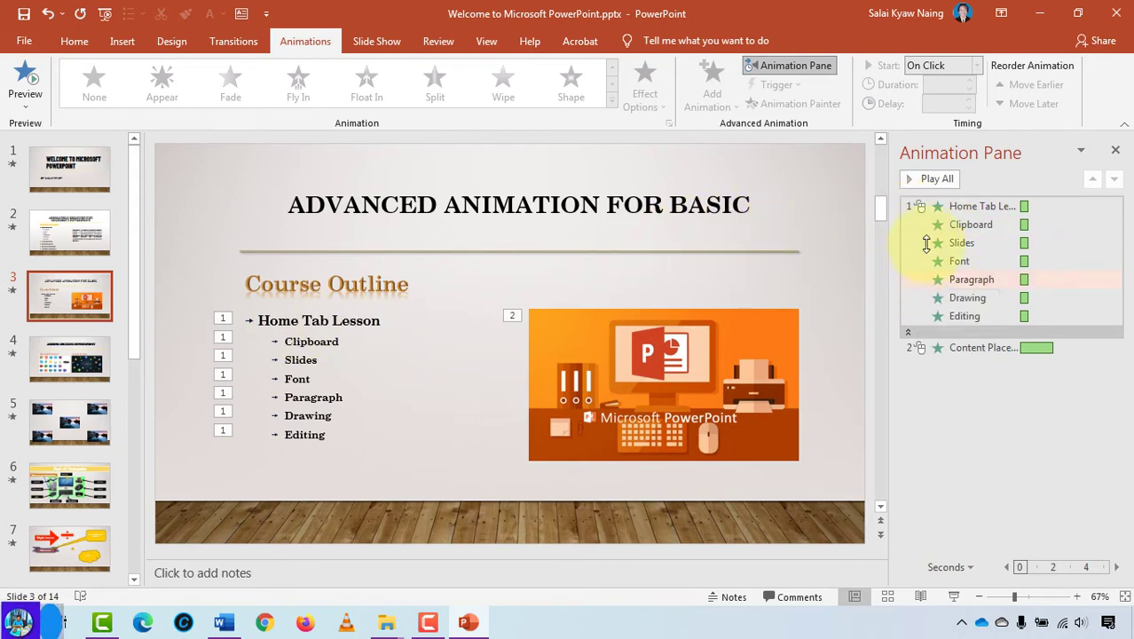
pyautogui.click(312, 365)
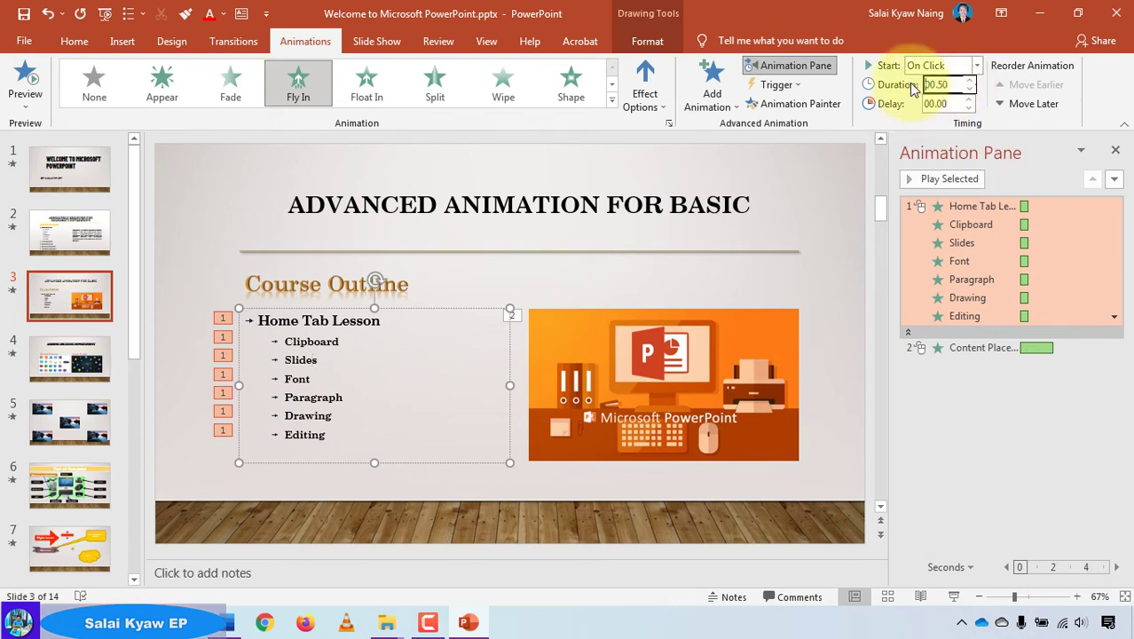
pyautogui.moveTo(923, 84)
pyautogui.mouseDown()
pyautogui.moveTo(962, 84)
pyautogui.moveTo(955, 103)
pyautogui.mouseUp()
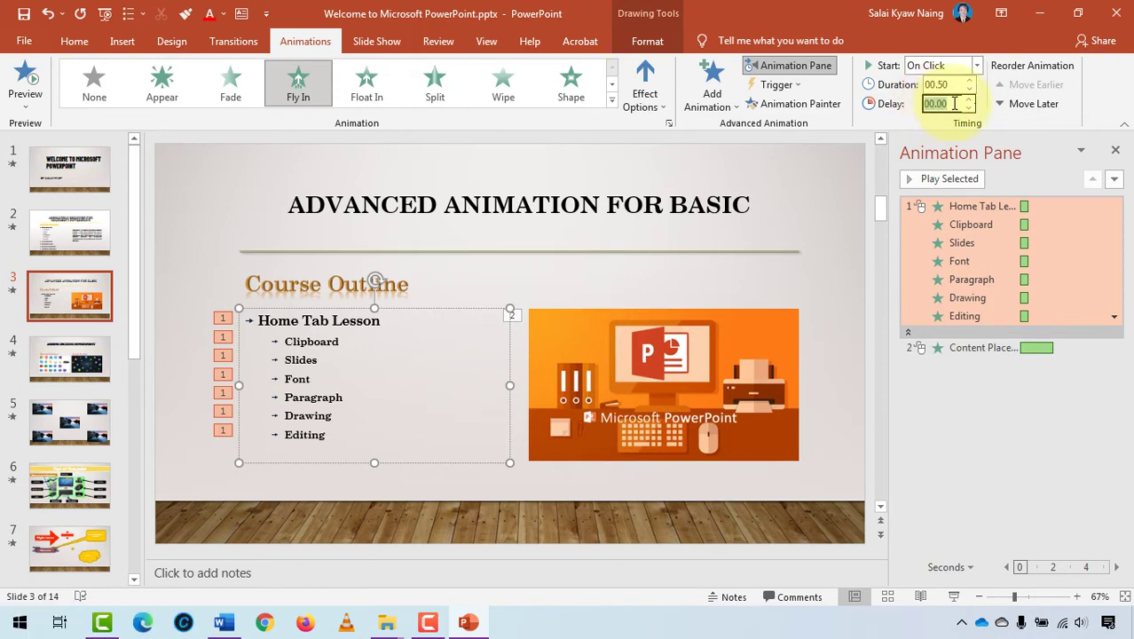
pyautogui.click(823, 324)
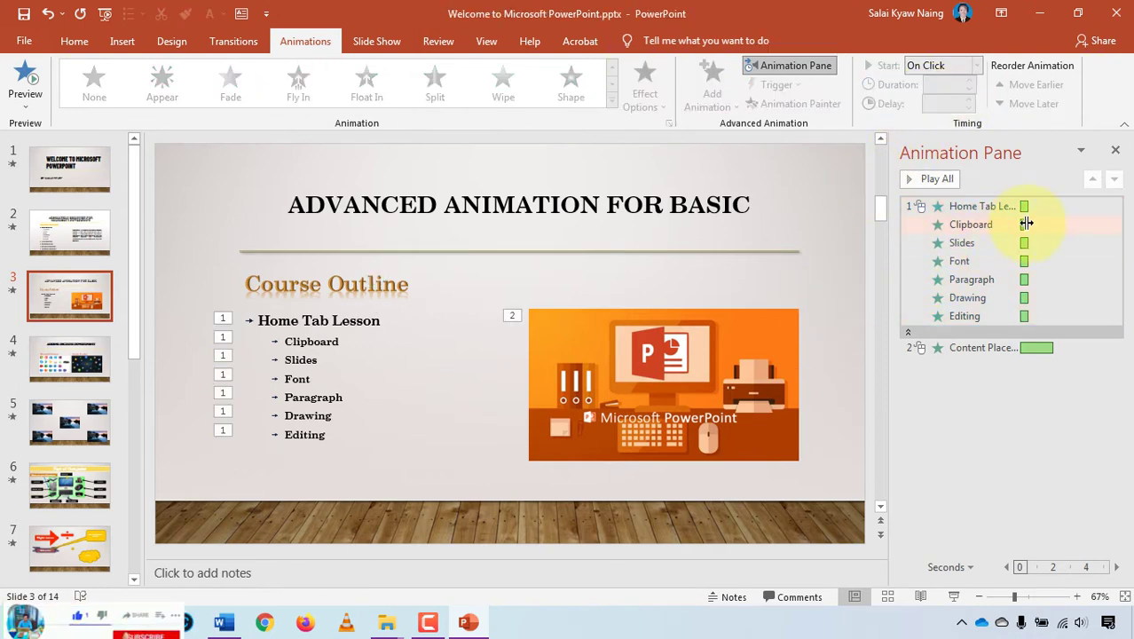
pyautogui.moveTo(1026, 223)
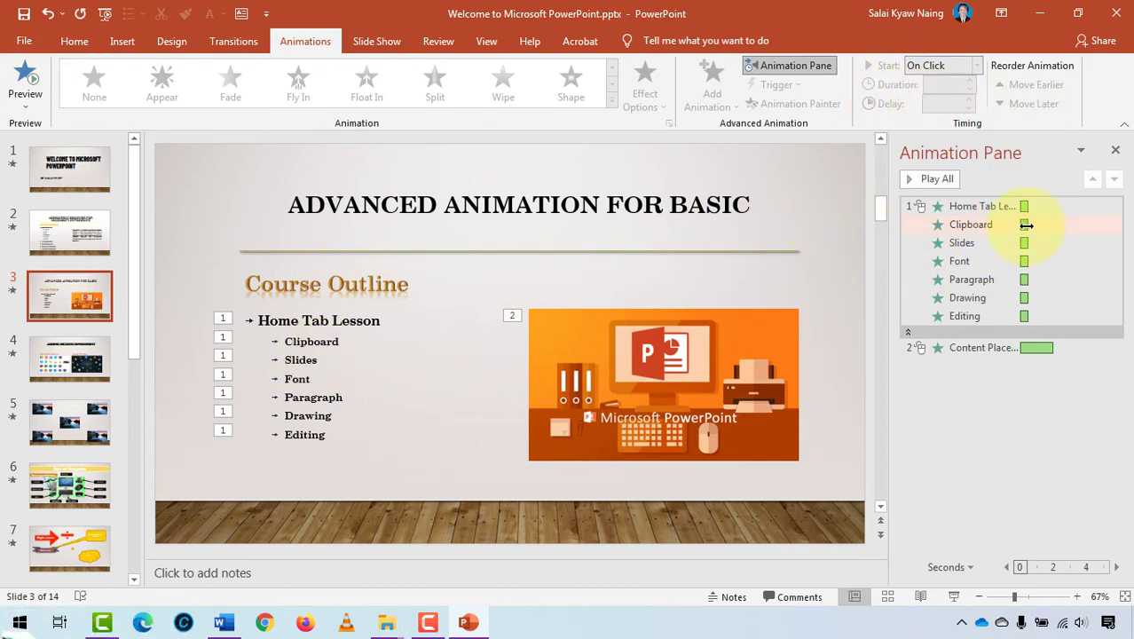
# Step: Delay the bullets progressively: Clipboard 0.2, Slides 0.4, Paragraph 0.8, Drawing 1.0 seconds
pyautogui.moveTo(1025, 224); pyautogui.dragTo(1027, 225)
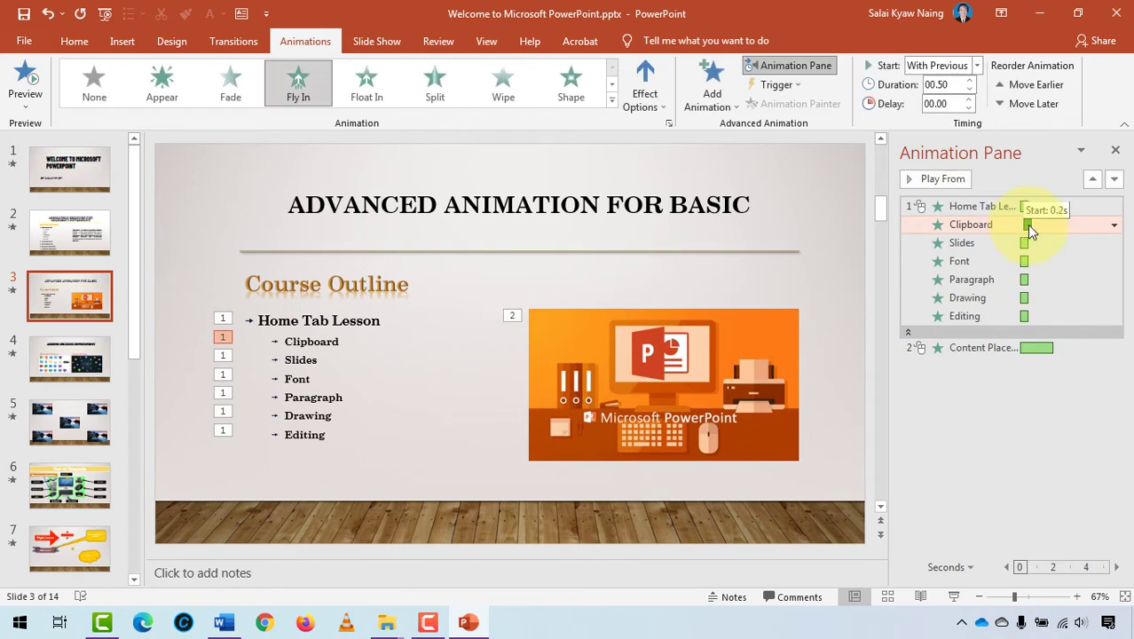
pyautogui.moveTo(1026, 224); pyautogui.dragTo(1027, 225)
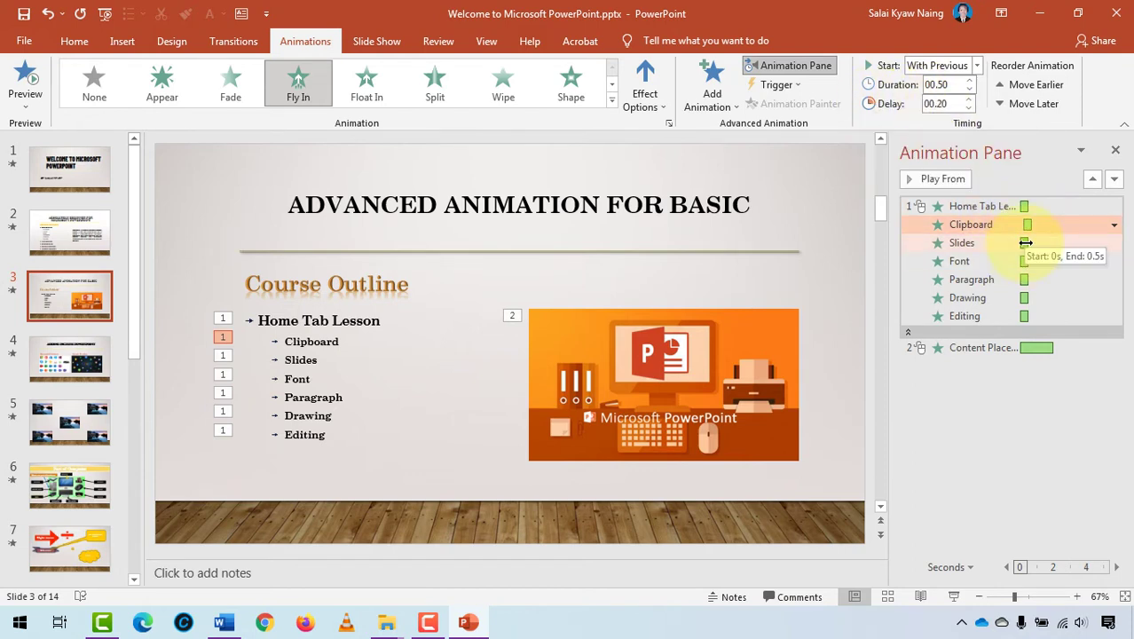
pyautogui.moveTo(1022, 240); pyautogui.dragTo(1032, 242)
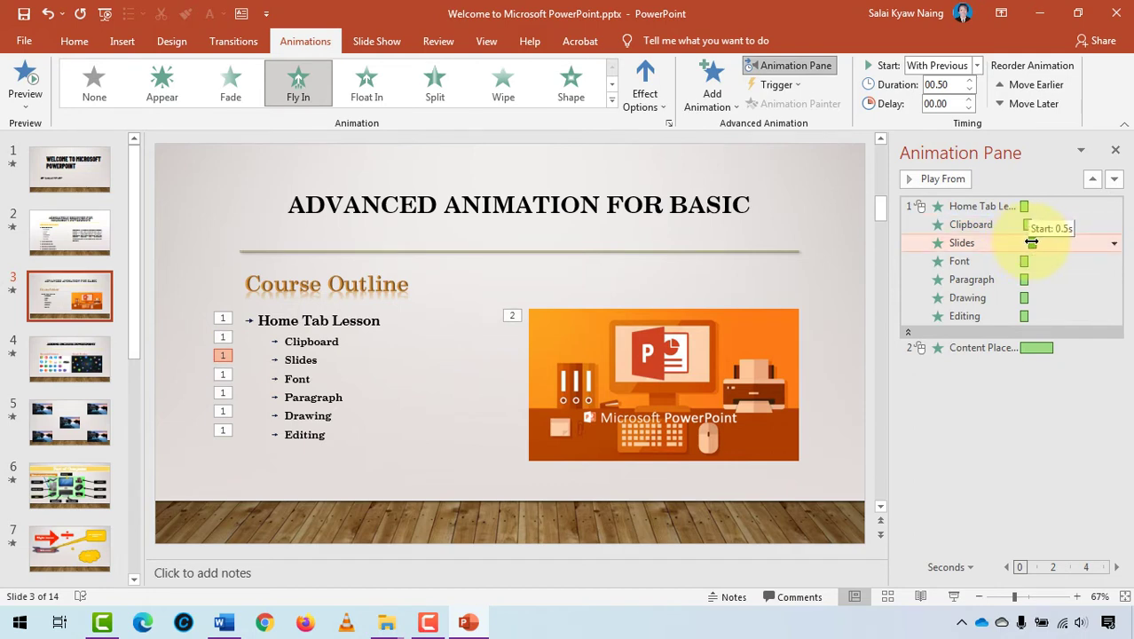
pyautogui.moveTo(1030, 241); pyautogui.dragTo(1035, 260)
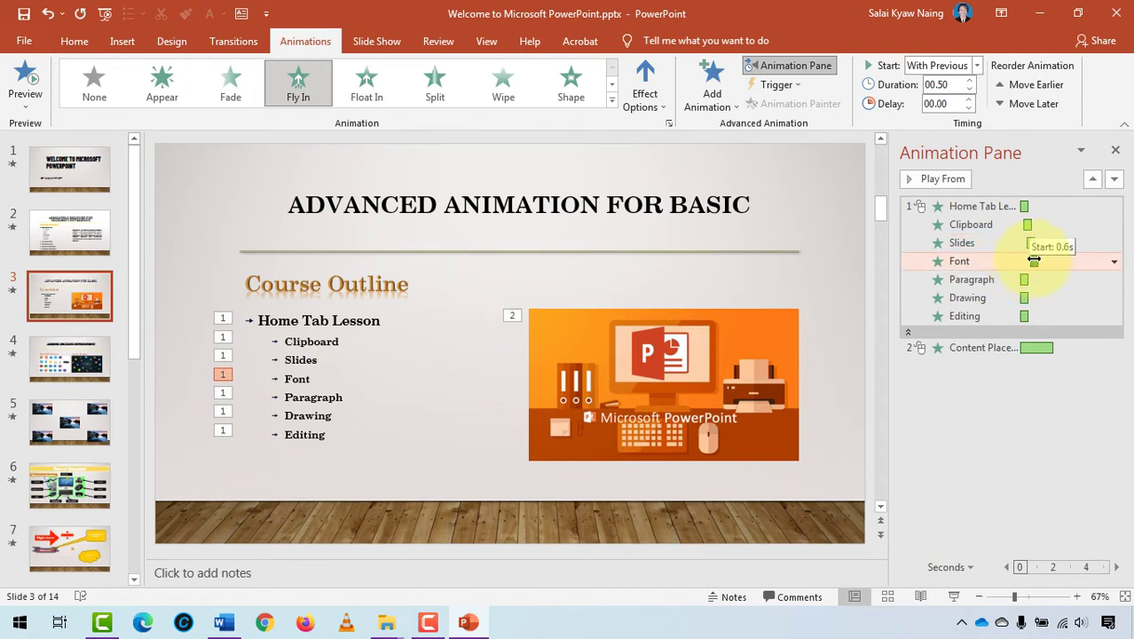
pyautogui.moveTo(1033, 259); pyautogui.dragTo(1043, 278)
pyautogui.click(1027, 280)
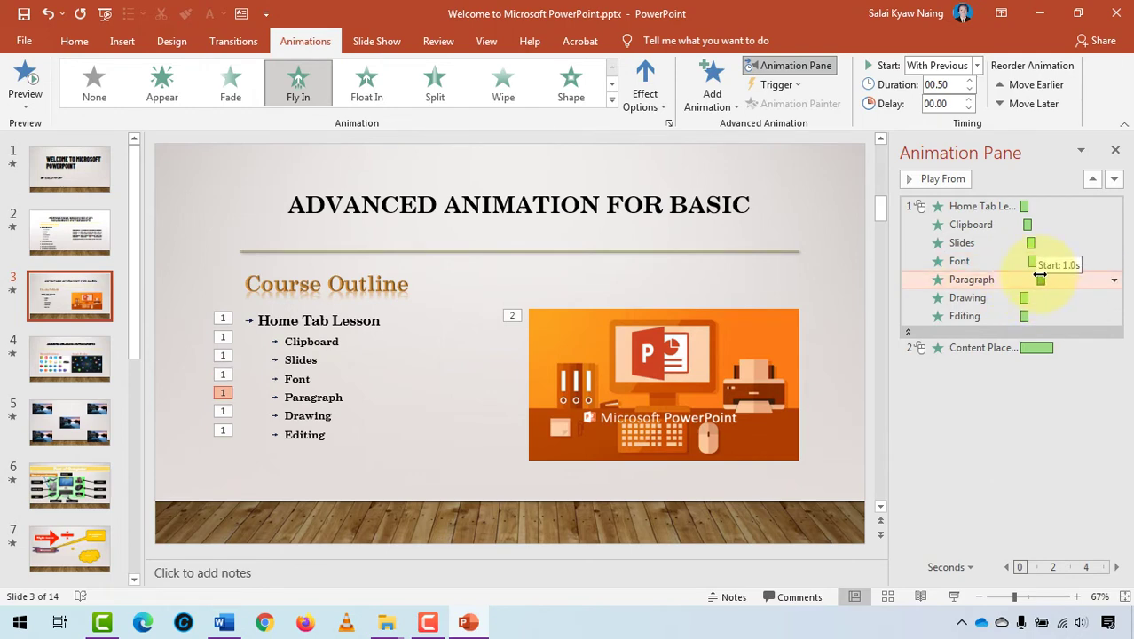
pyautogui.moveTo(1036, 278); pyautogui.dragTo(1050, 313)
pyautogui.click(1025, 298)
pyautogui.click(1024, 316)
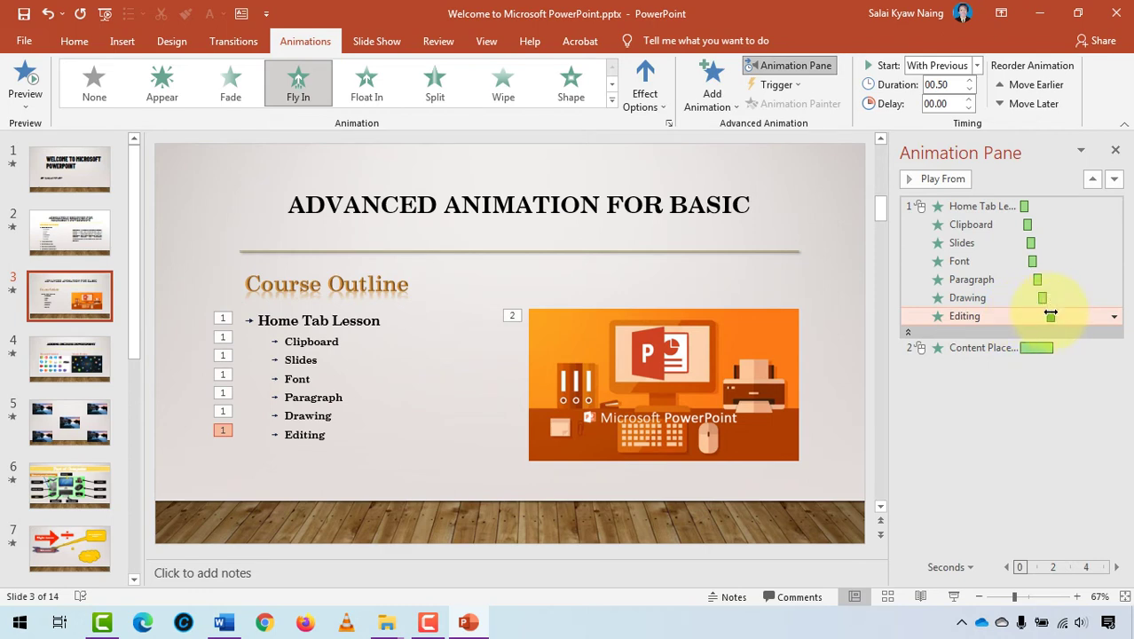
# Step: Fine-tune the Clipboard, Slides, Paragraph (1.2 s) and Drawing bullet delays further
pyautogui.click(1033, 225)
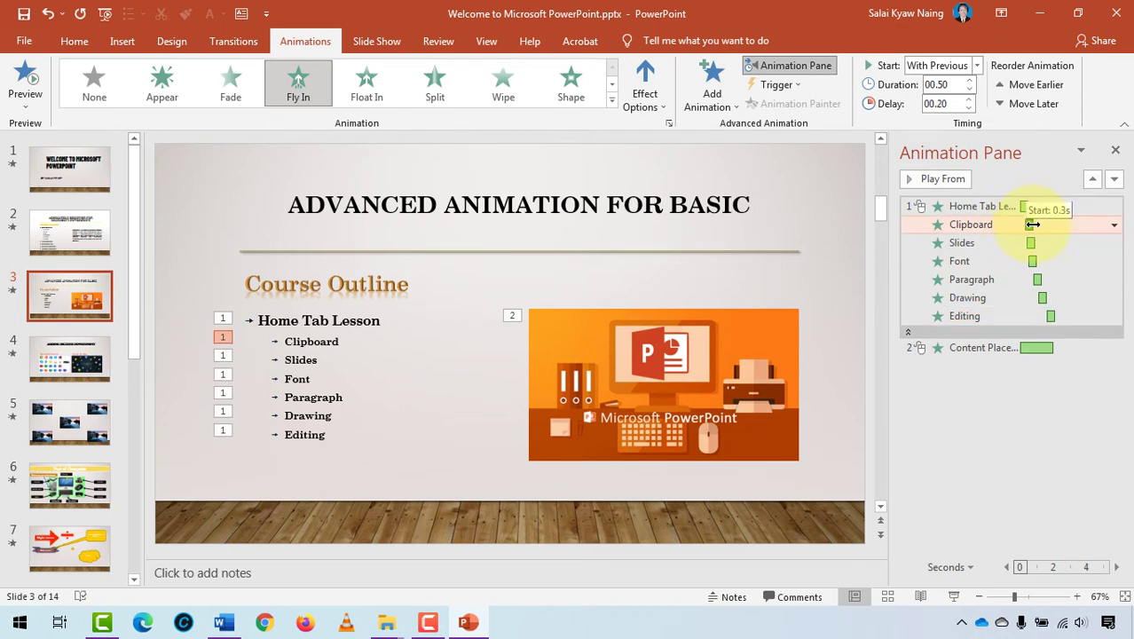
pyautogui.moveTo(1033, 224); pyautogui.dragTo(1042, 260)
pyautogui.click(1033, 242)
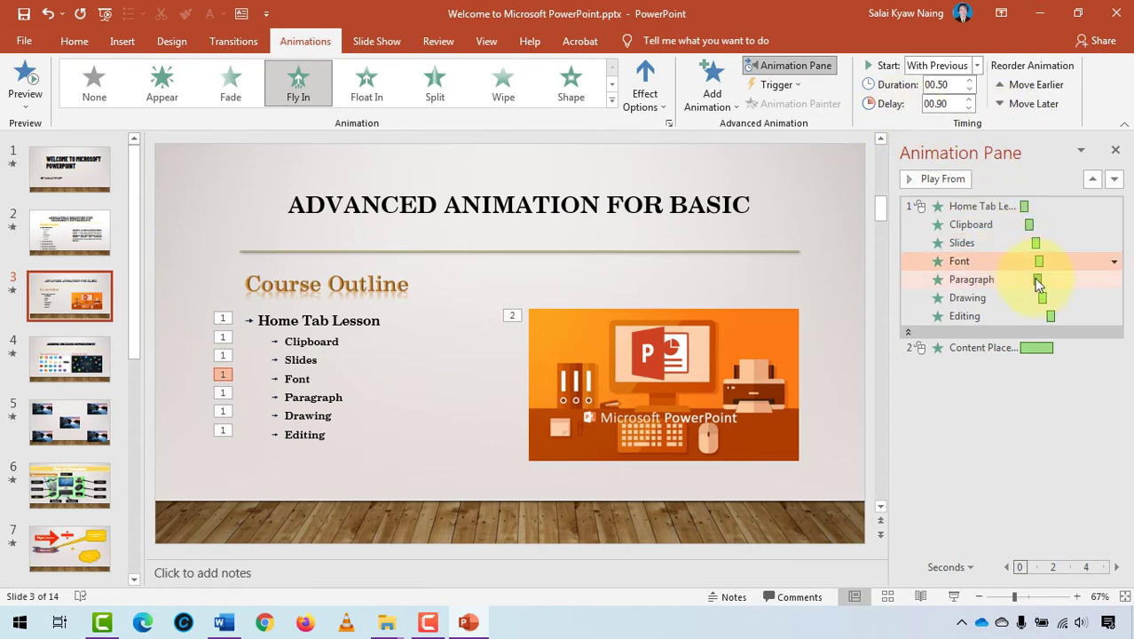
pyautogui.moveTo(1038, 279); pyautogui.dragTo(1042, 295)
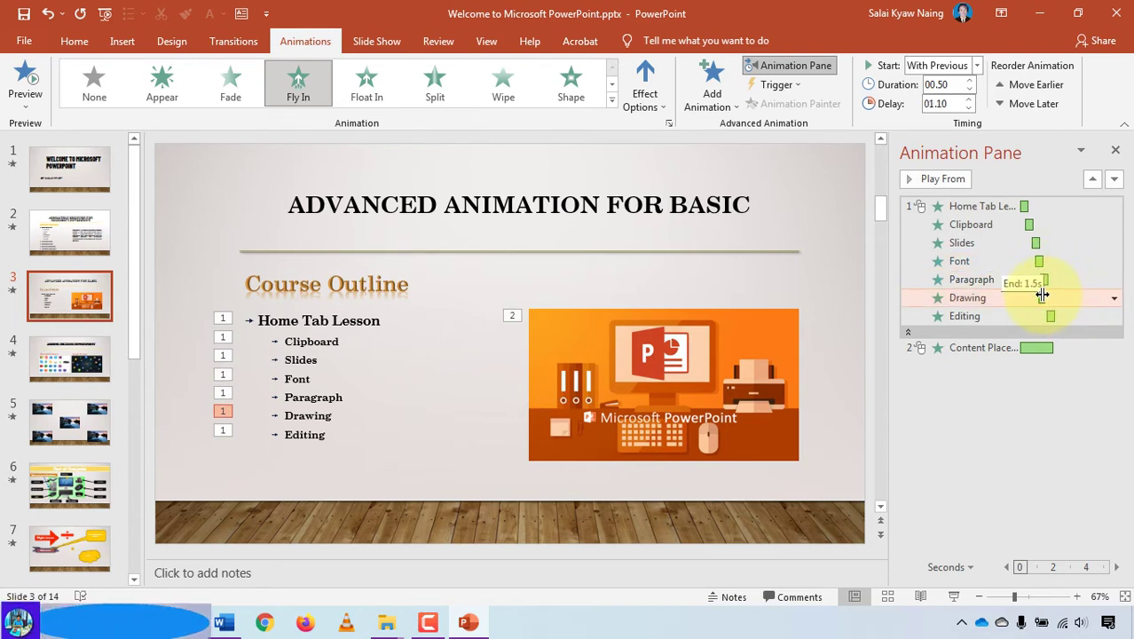
pyautogui.moveTo(1040, 294); pyautogui.dragTo(1040, 295)
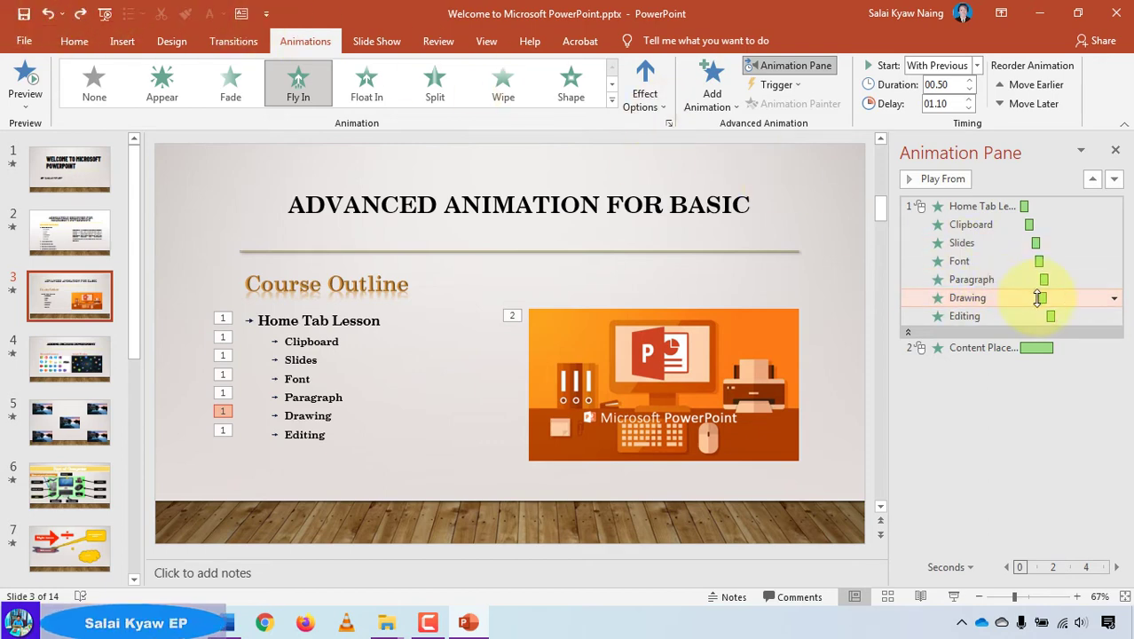
pyautogui.moveTo(1042, 297); pyautogui.dragTo(1058, 315)
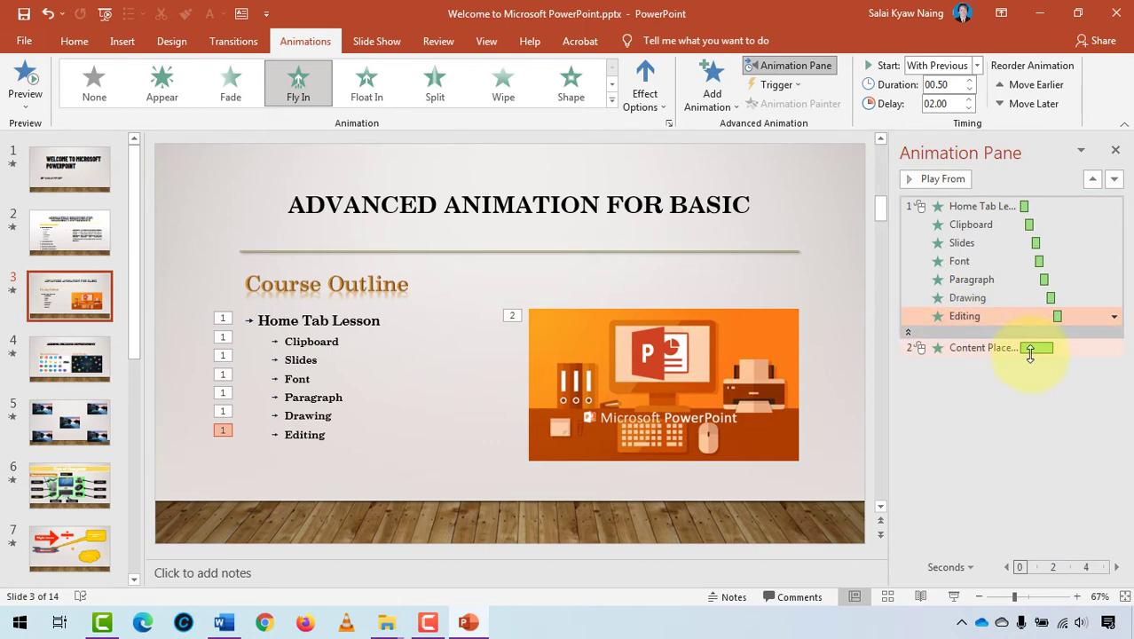
# Step: Extend the picture animation to end at 2.5 seconds and preview the slide
pyautogui.moveTo(1052, 345); pyautogui.dragTo(1060, 345)
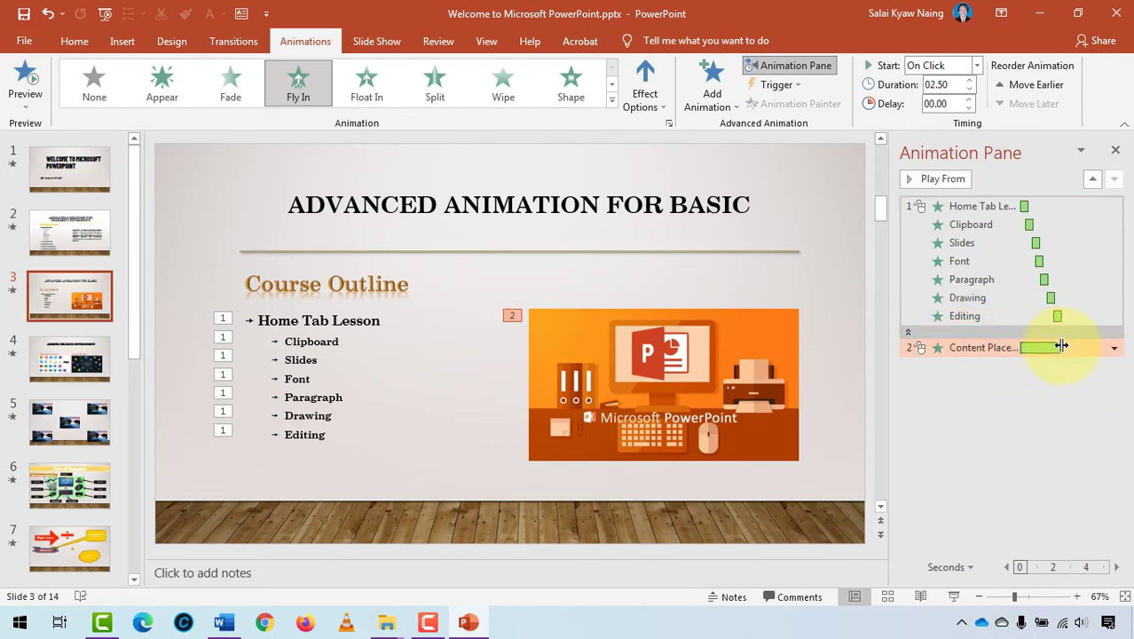
pyautogui.click(968, 445)
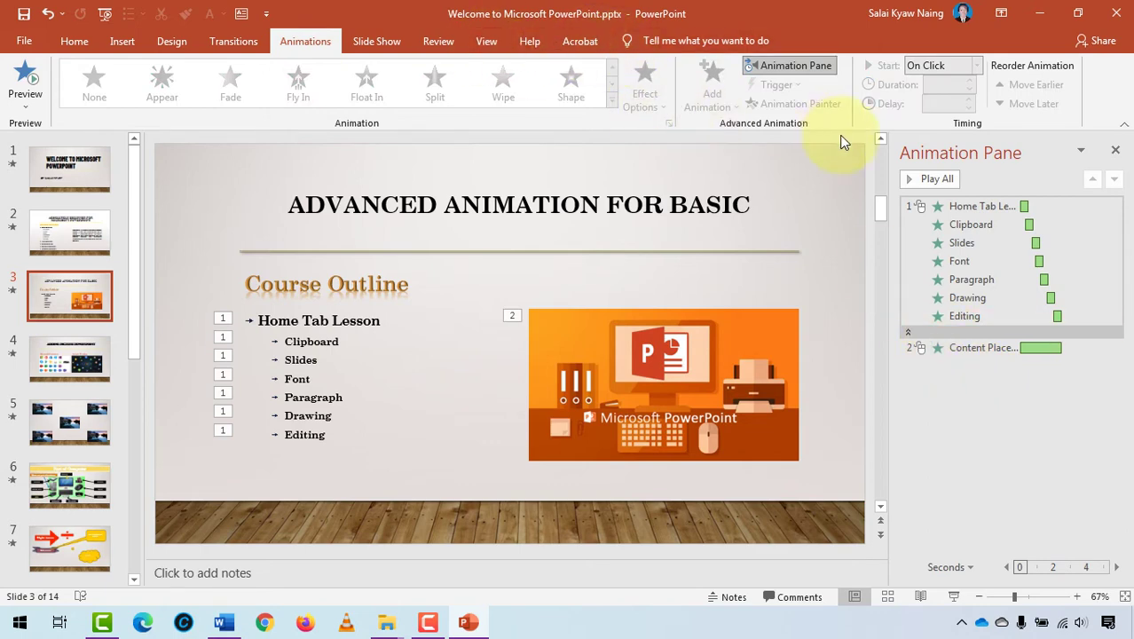
pyautogui.click(933, 180)
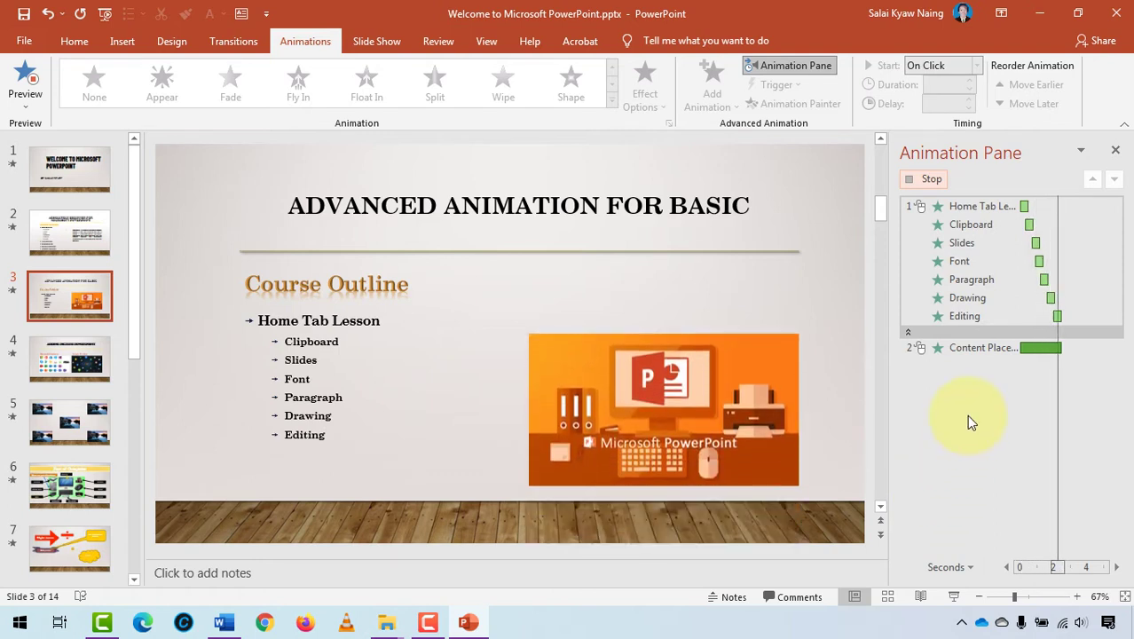
# Step: Shorten the picture's Fly In to 1 second and preview the animations again
pyautogui.click(1041, 346)
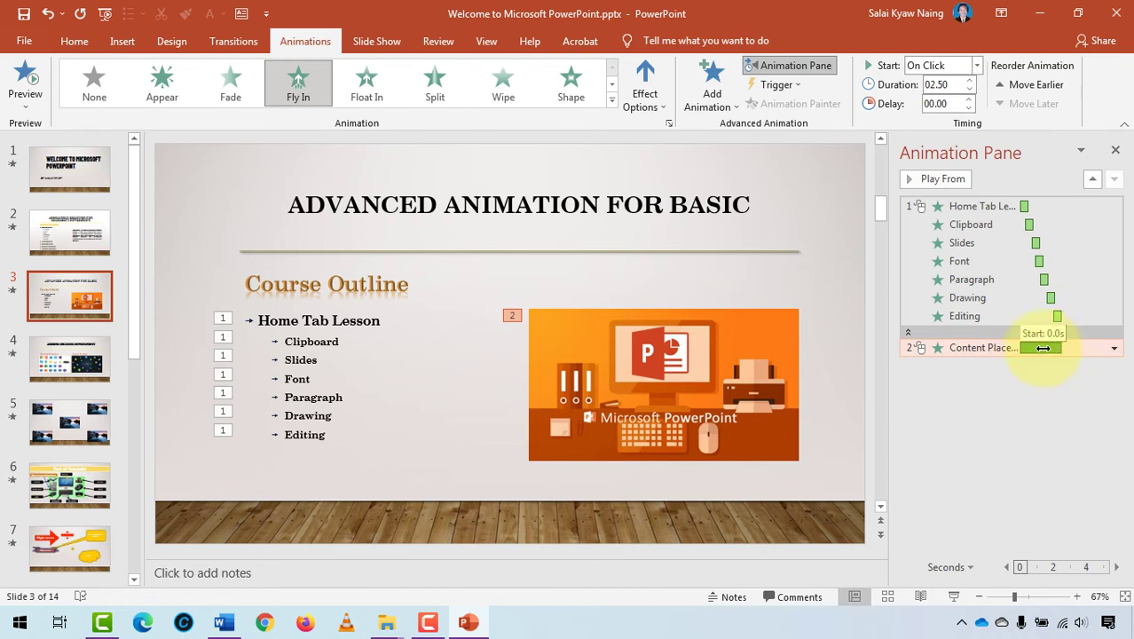
pyautogui.moveTo(1060, 347); pyautogui.dragTo(1046, 347)
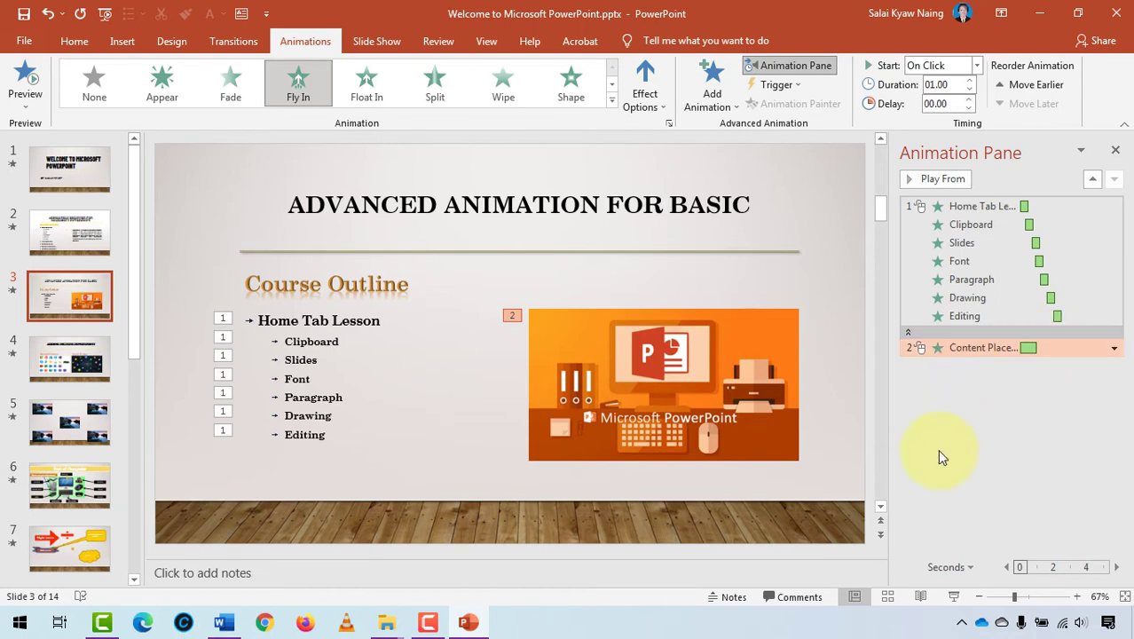
pyautogui.click(938, 450)
pyautogui.click(922, 181)
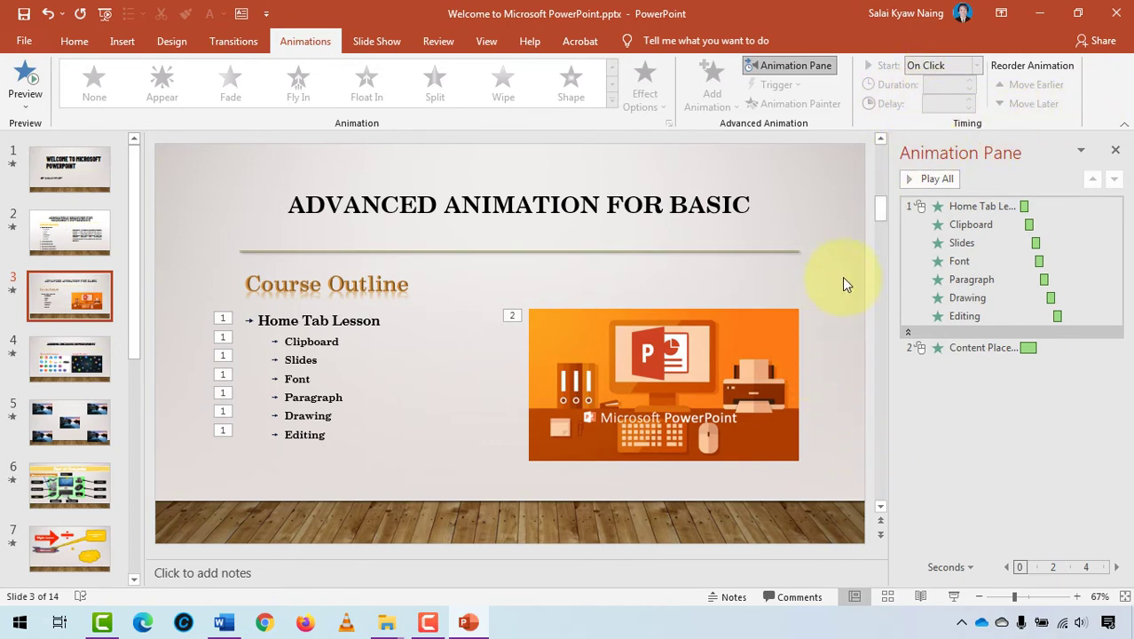
# Step: Keep the picture's Fly In starting On Click and bring up the Slide Show commands
pyautogui.click(768, 317)
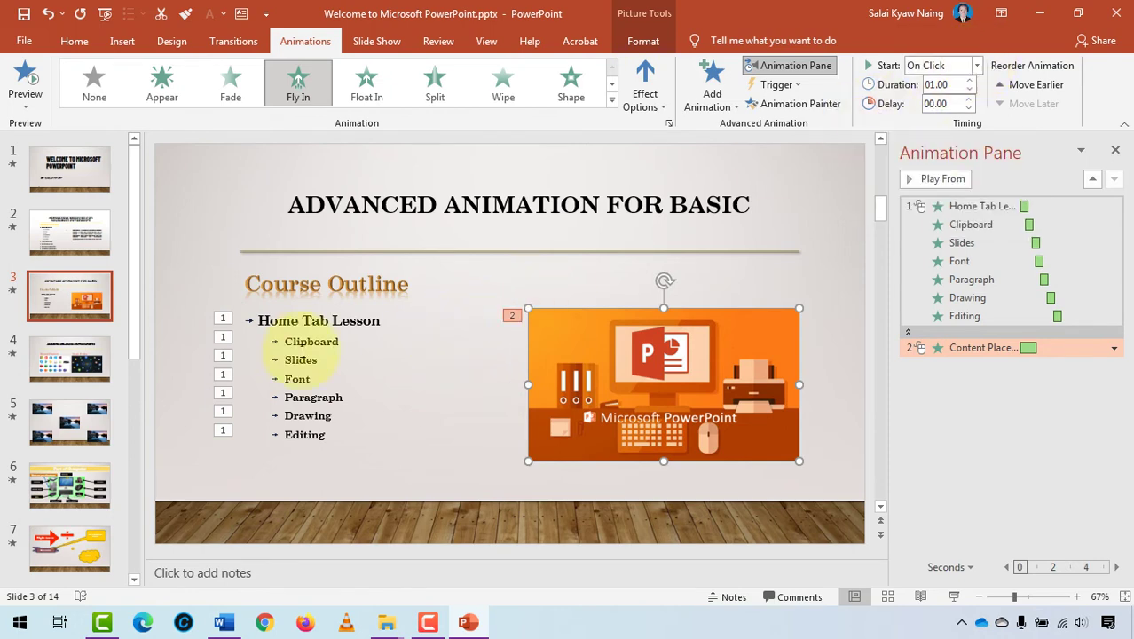
pyautogui.click(975, 66)
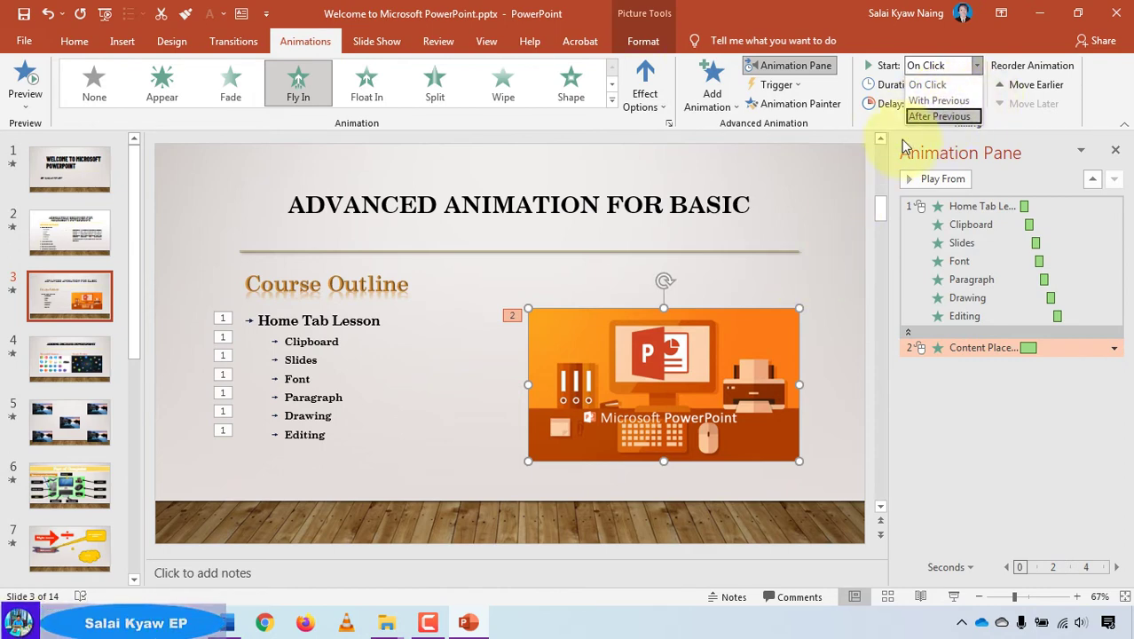
pyautogui.click(397, 403)
pyautogui.click(377, 41)
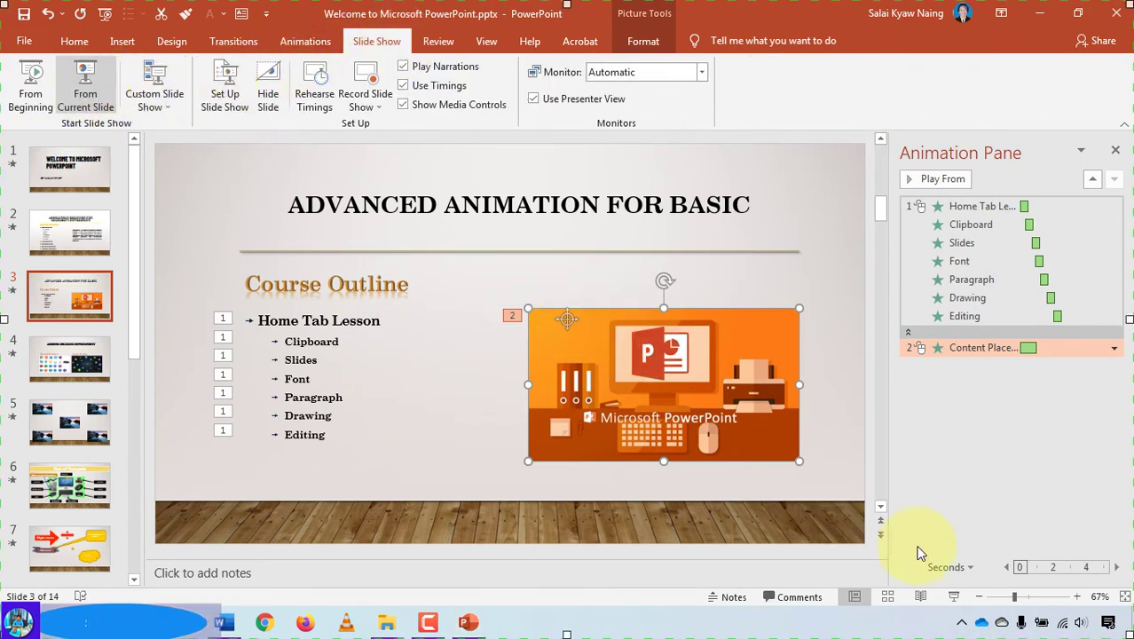
# Step: Play the show from slide 3 to see the staggered bullets and picture, then exit it
pyautogui.hotkey('shift', 'F5')
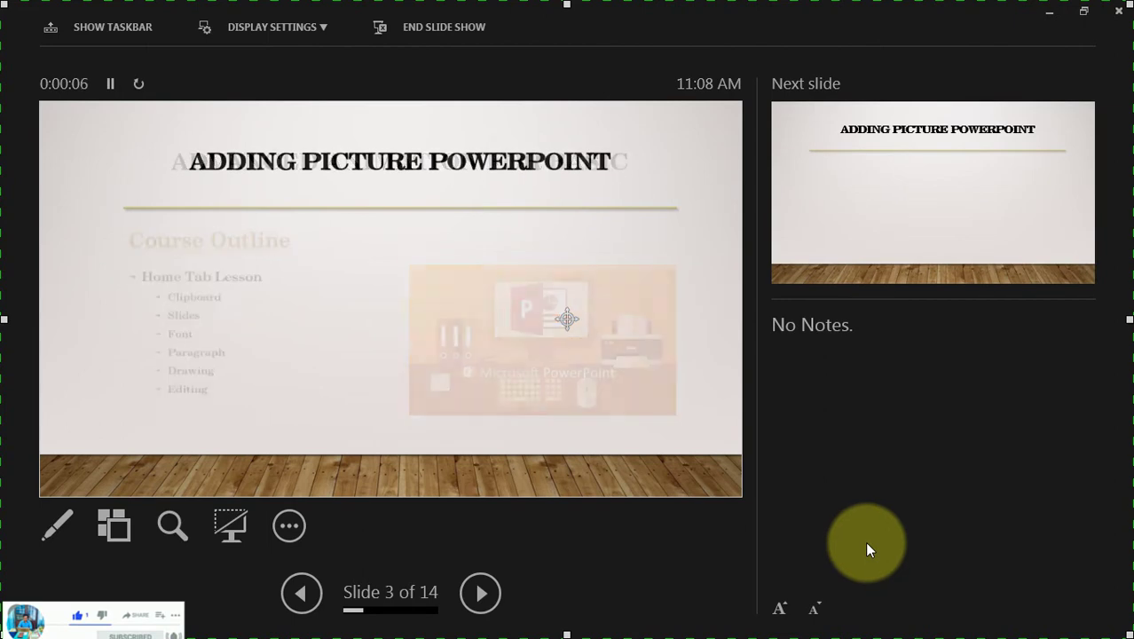
pyautogui.press('Escape')
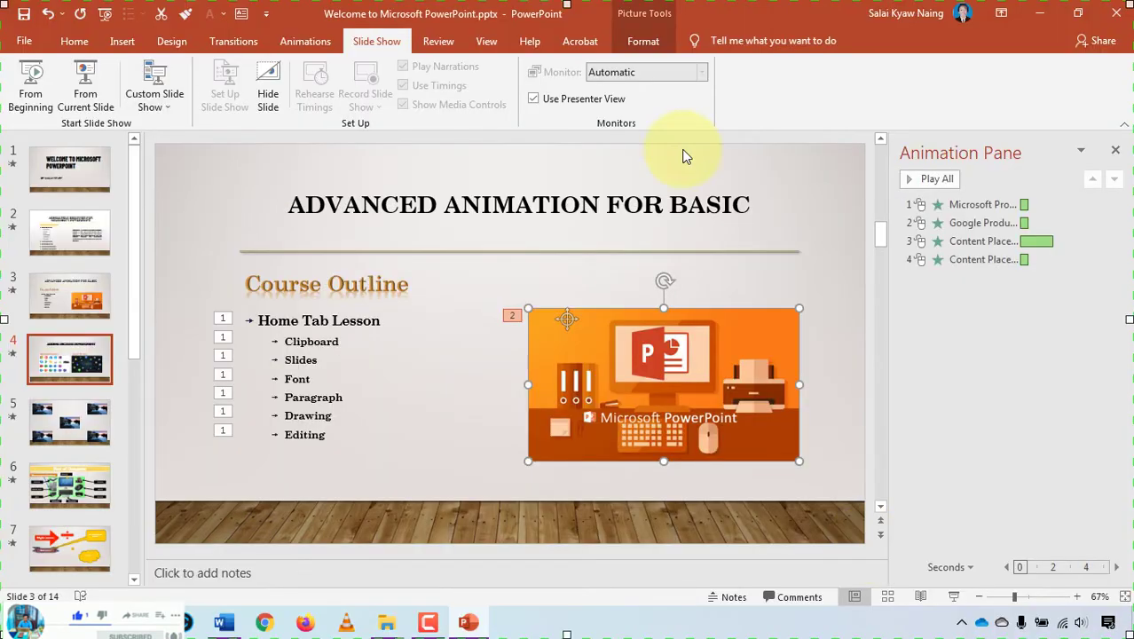
# Step: Review the transition and animation settings, then select slide 3
pyautogui.click(259, 44)
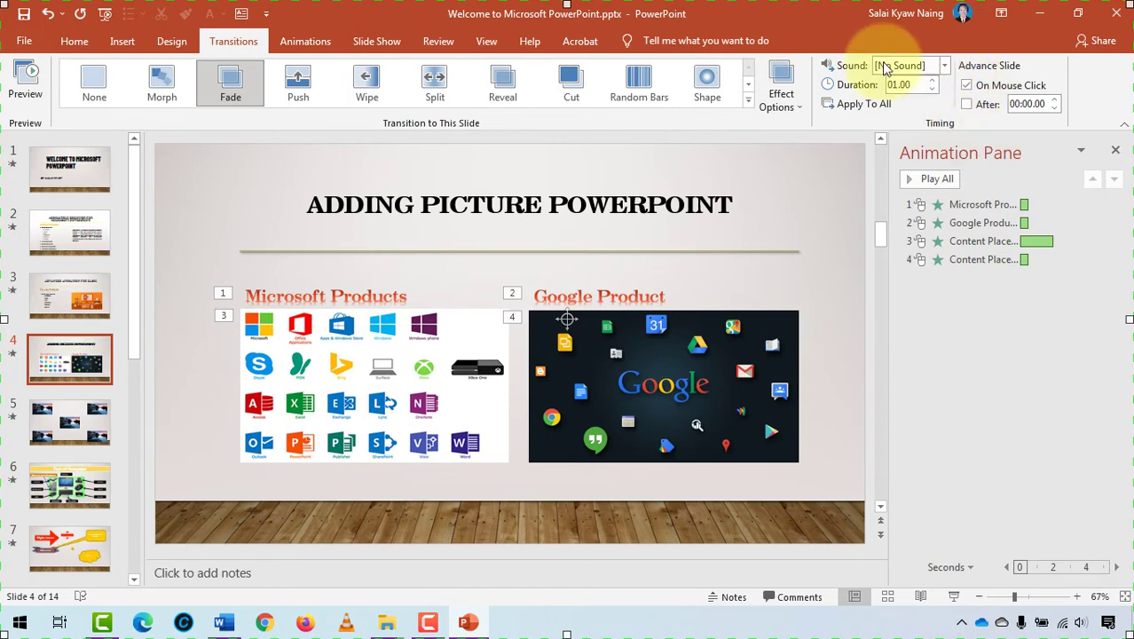
pyautogui.click(294, 39)
pyautogui.click(390, 346)
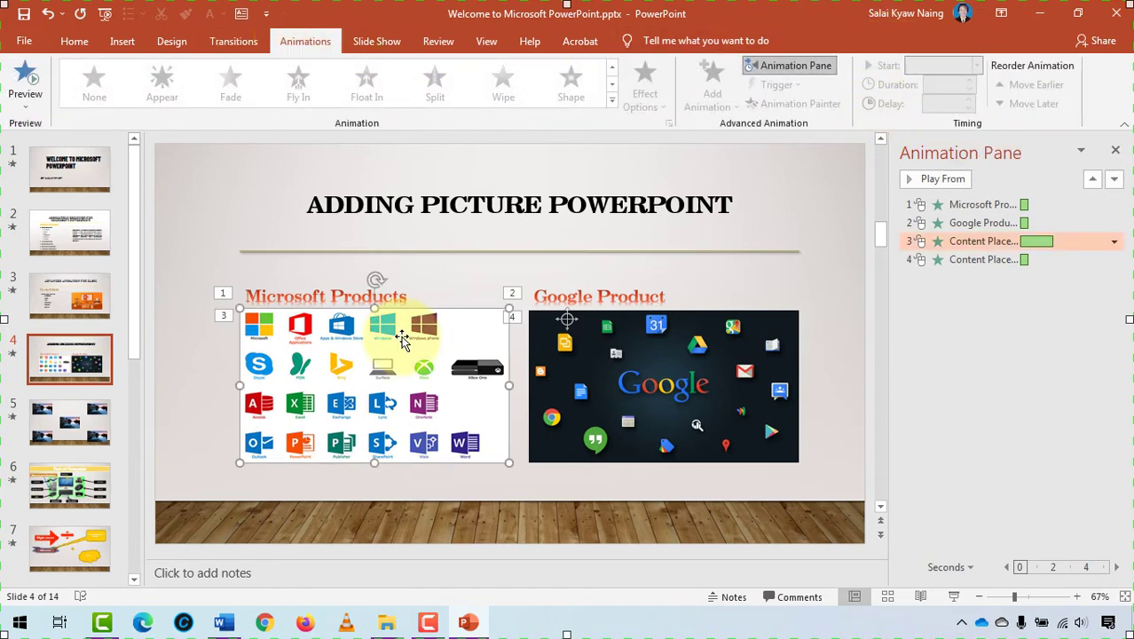
pyautogui.click(84, 306)
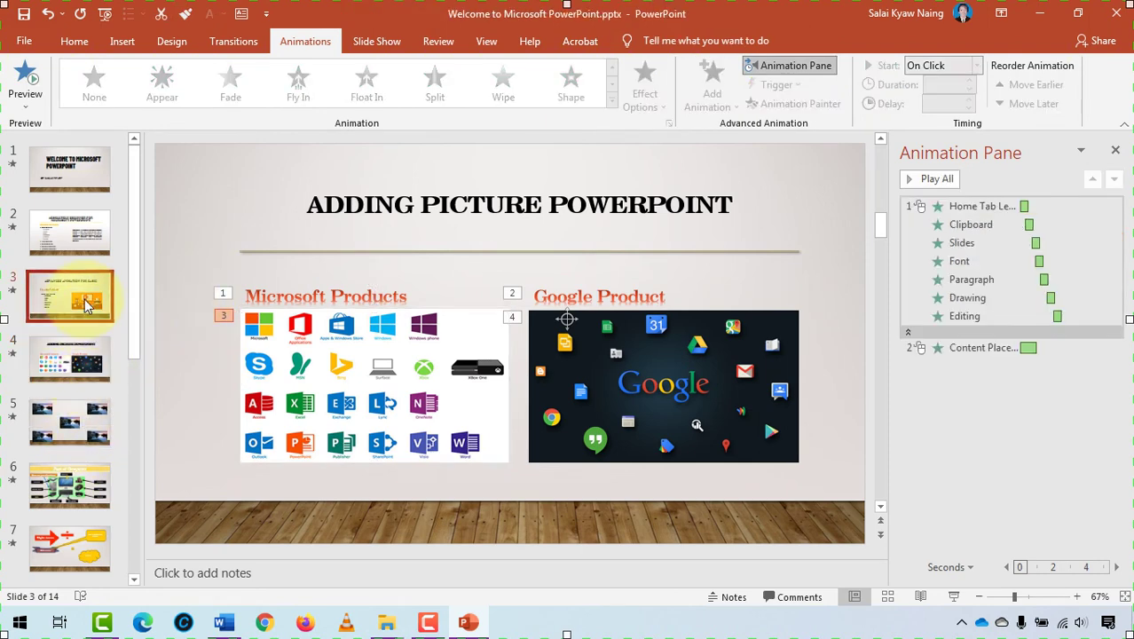
# Step: Make slide 3 advance On Mouse Click, then start the show From Current Slide
pyautogui.click(367, 42)
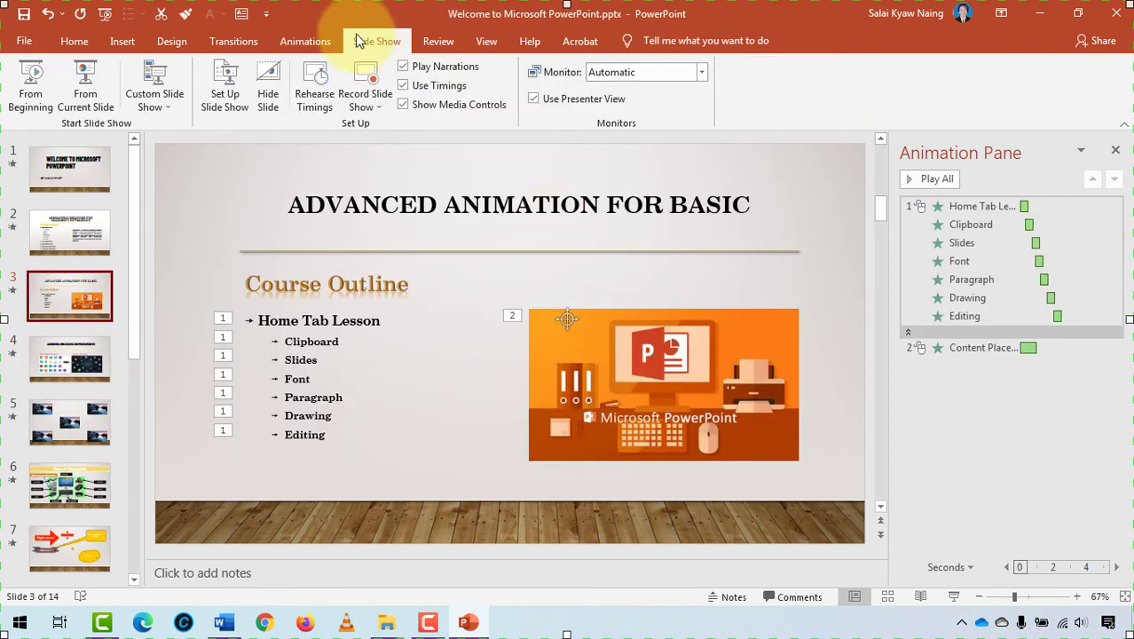
pyautogui.click(260, 39)
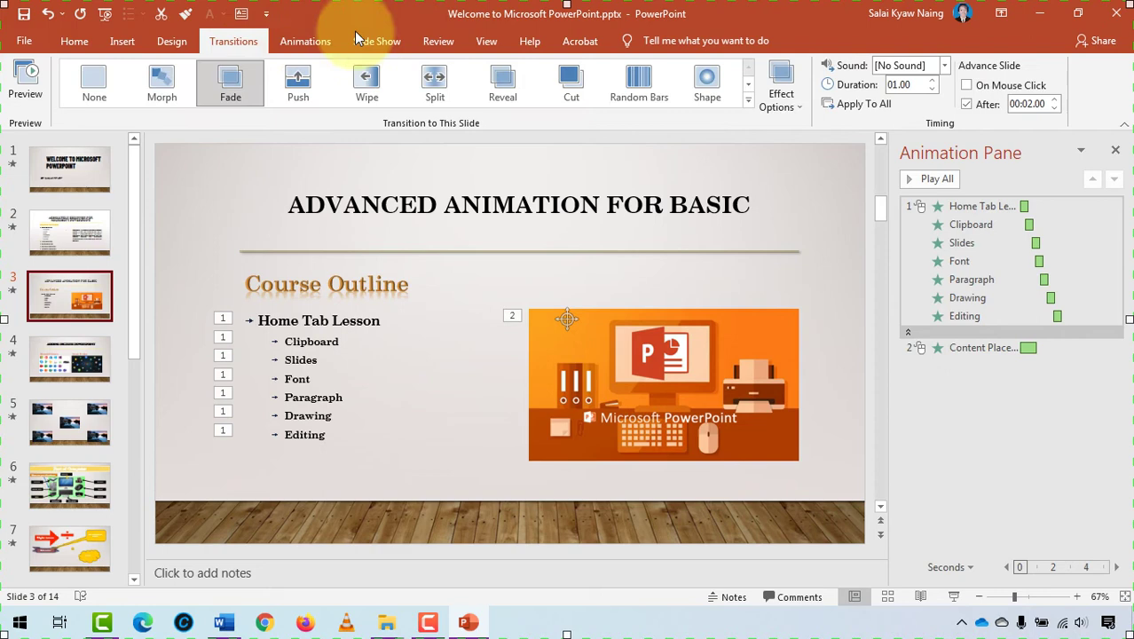
pyautogui.click(966, 86)
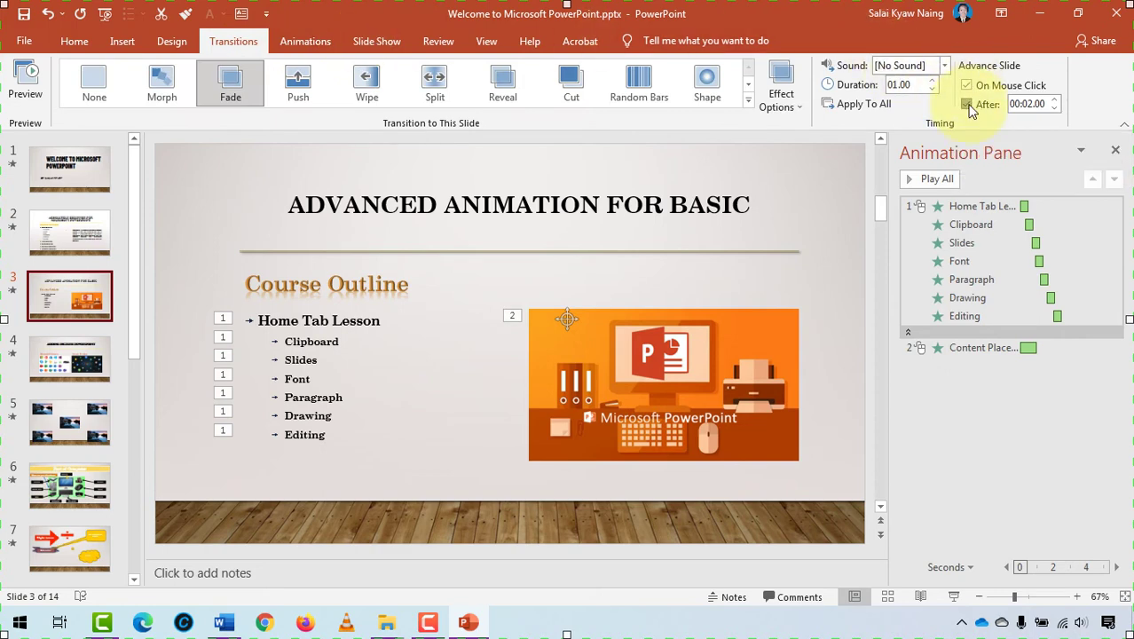
pyautogui.click(374, 39)
pyautogui.click(86, 81)
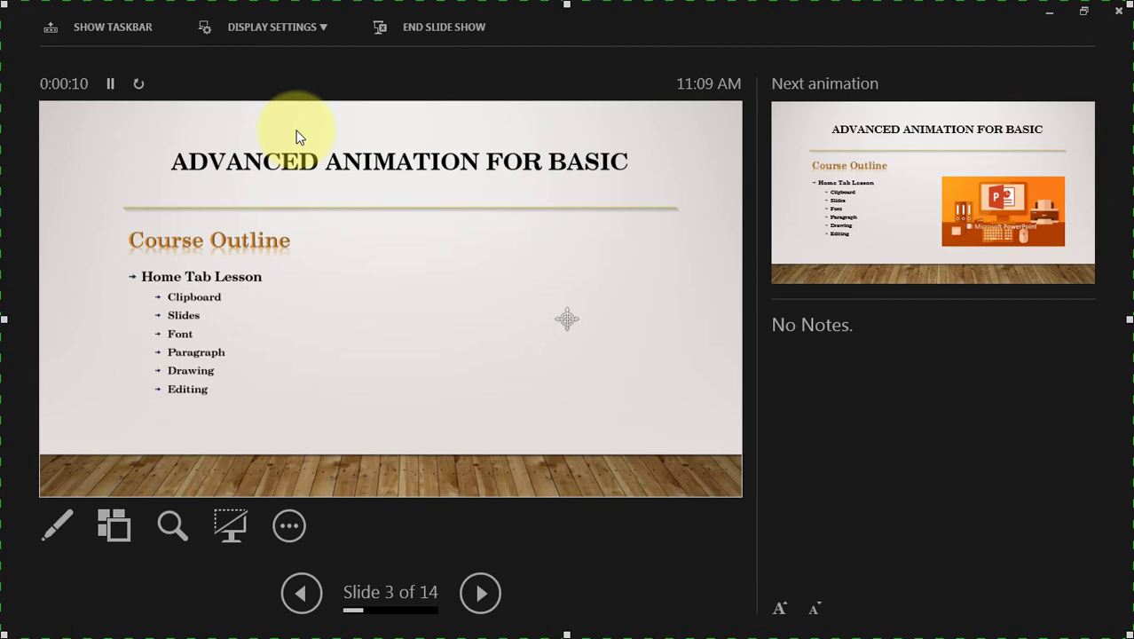
pyautogui.click(298, 138)
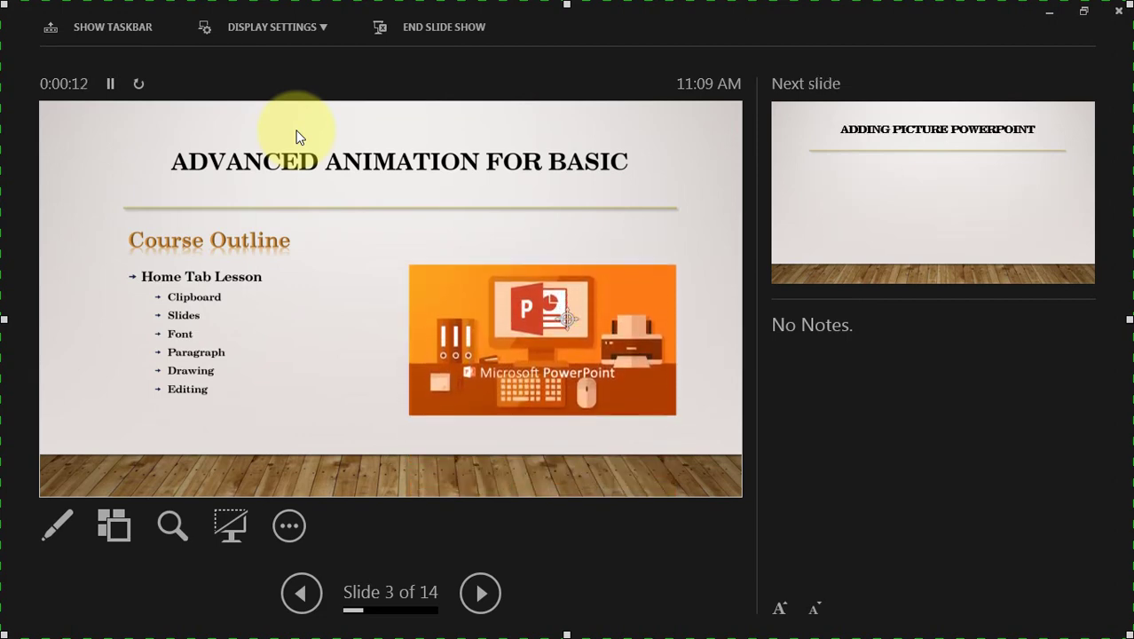
pyautogui.press('Escape')
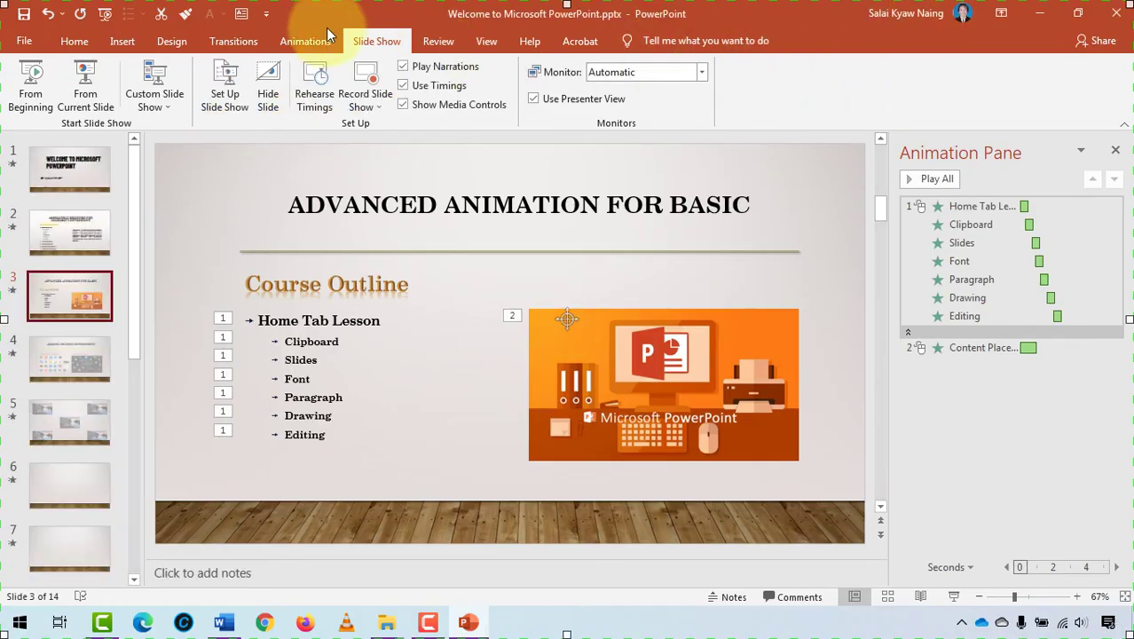
# Step: Inspect the Start timing of slide 3's picture and Course Outline text box, leaving both unchanged
pyautogui.click(328, 41)
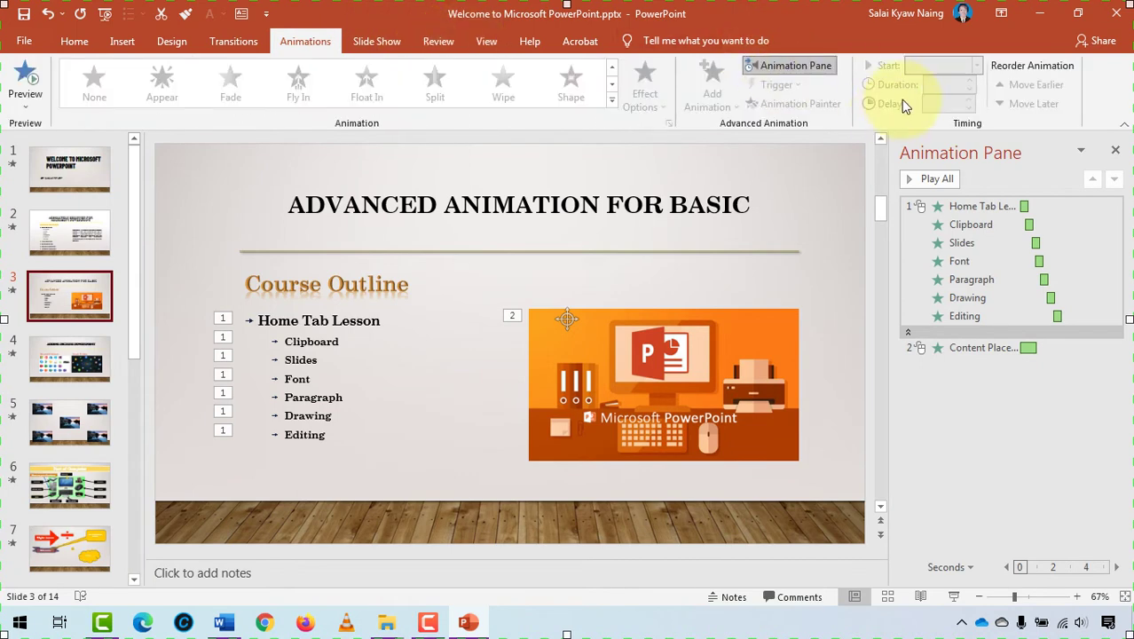
pyautogui.click(545, 333)
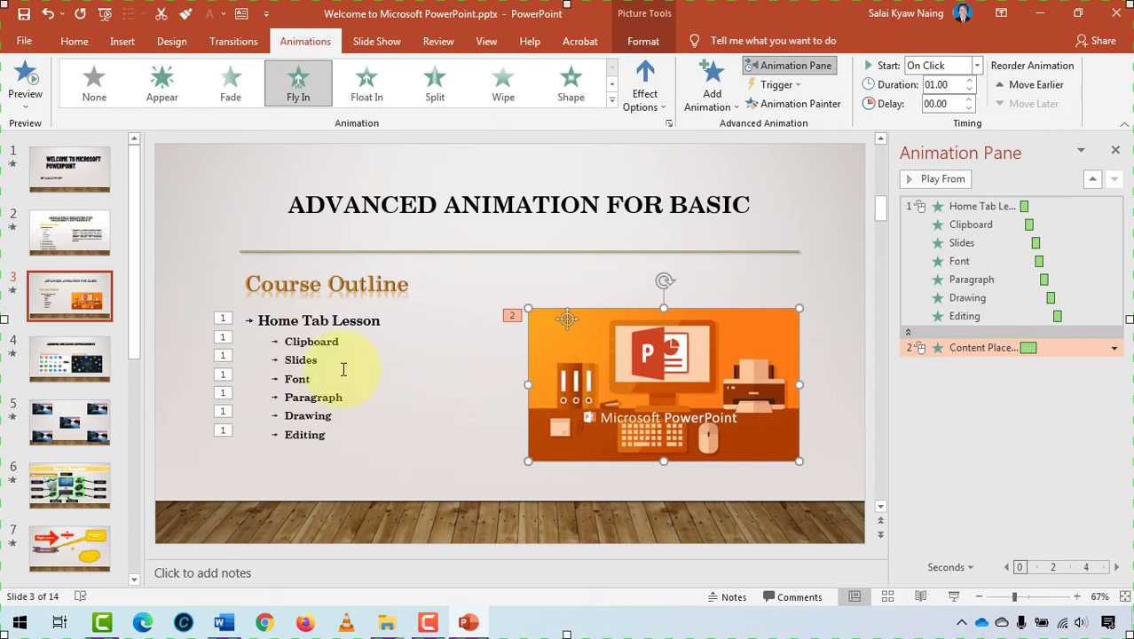
pyautogui.click(307, 379)
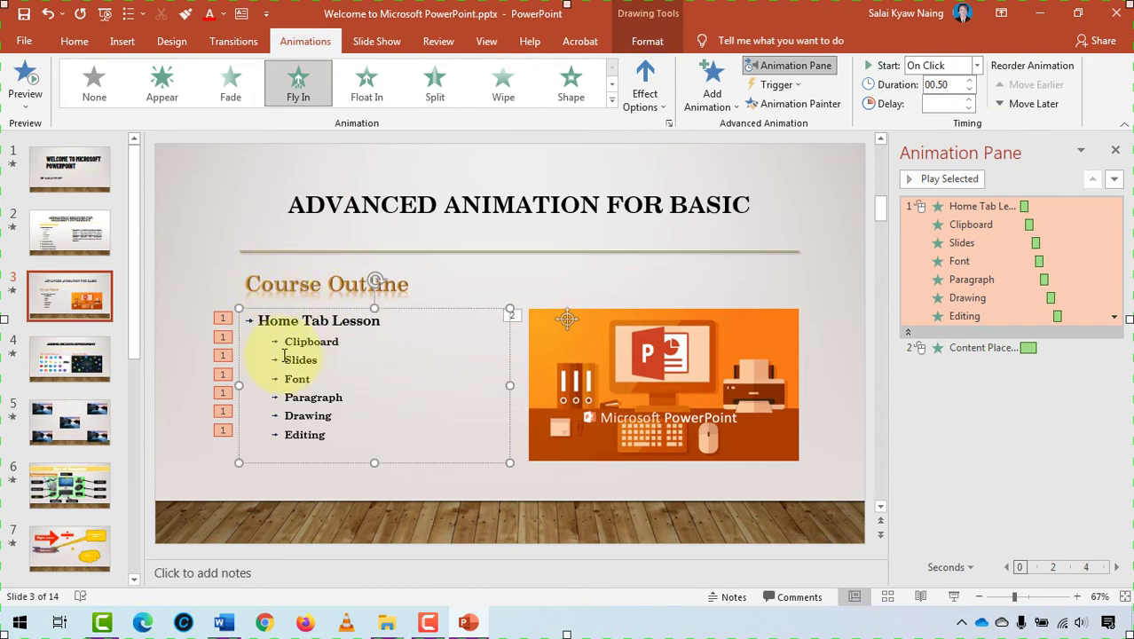
pyautogui.click(572, 329)
pyautogui.click(282, 376)
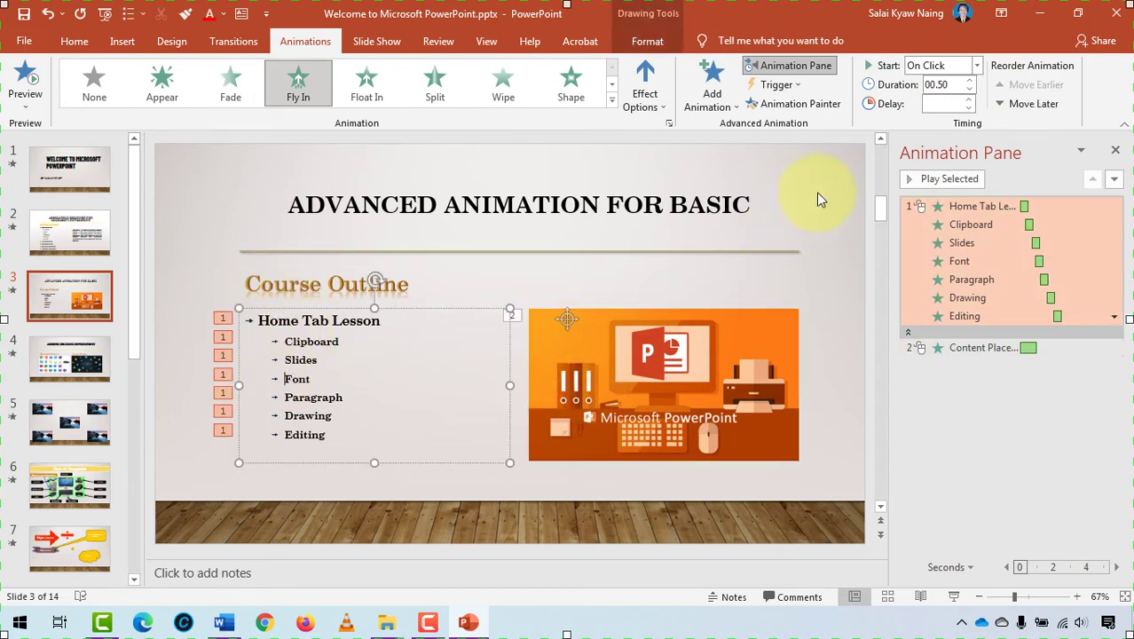
pyautogui.click(975, 66)
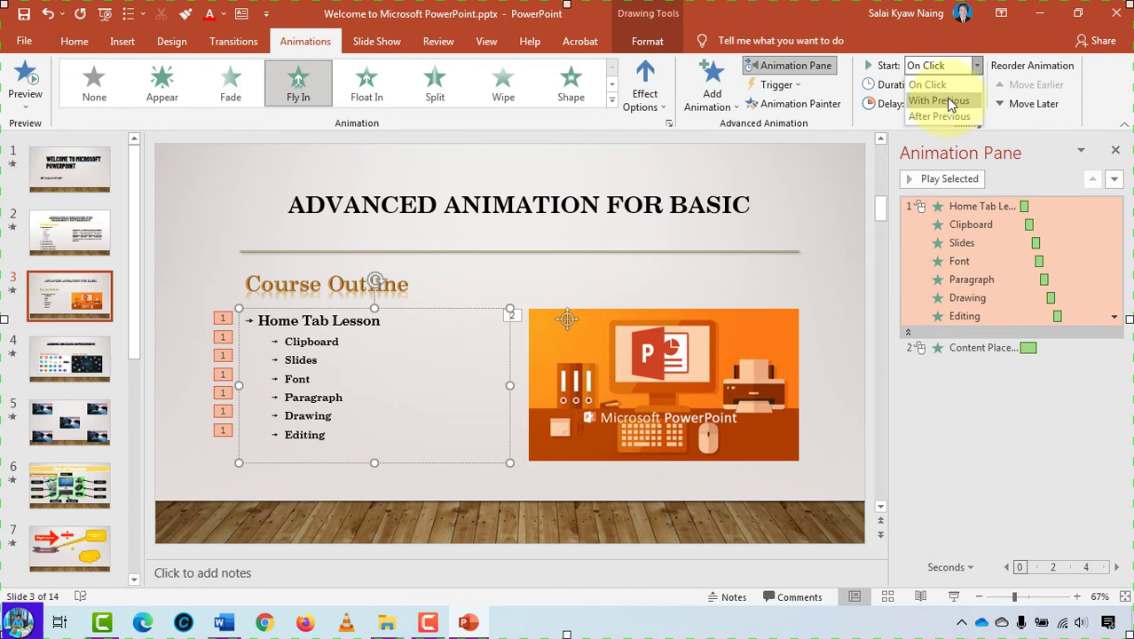
pyautogui.click(670, 282)
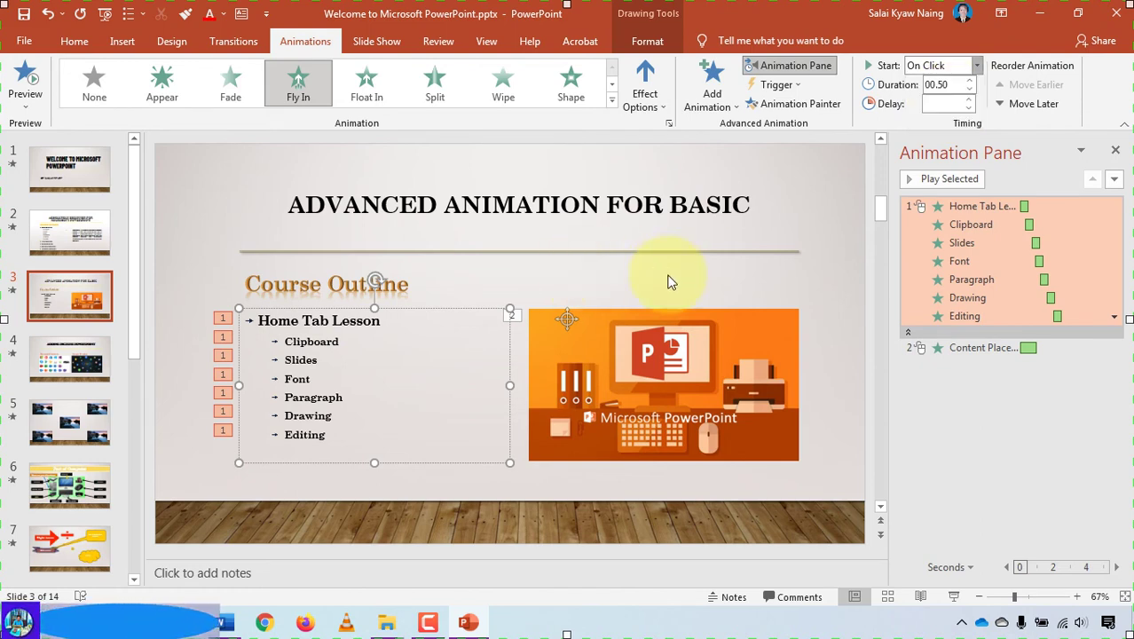
pyautogui.click(639, 366)
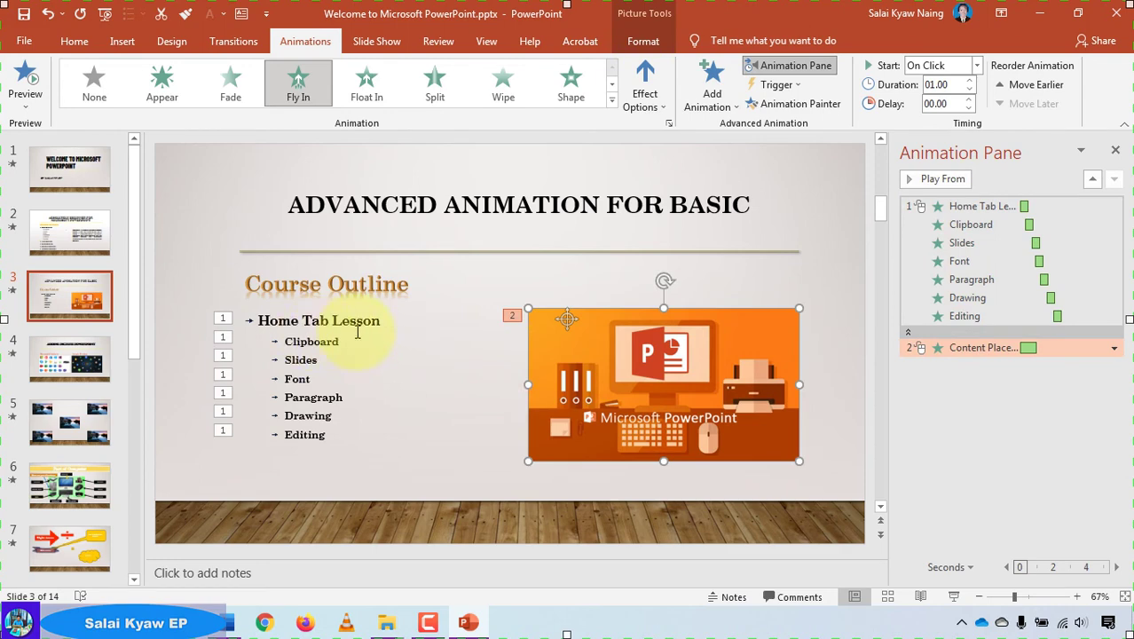
# Step: Set slide 3's Course Outline bullets to start After Previous
pyautogui.click(339, 334)
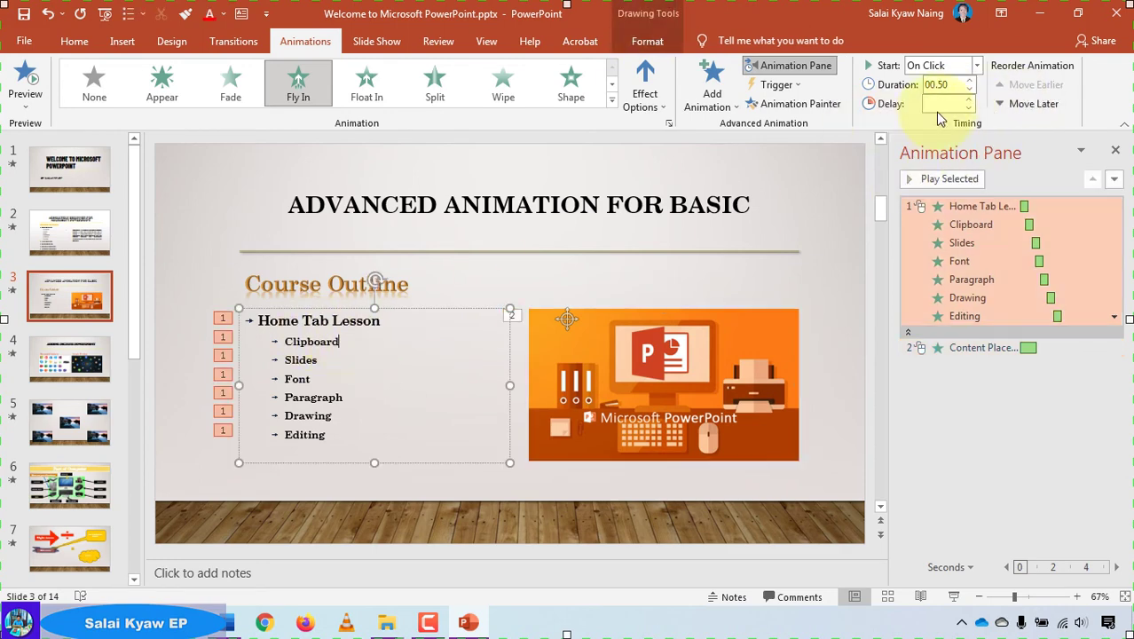
pyautogui.click(977, 67)
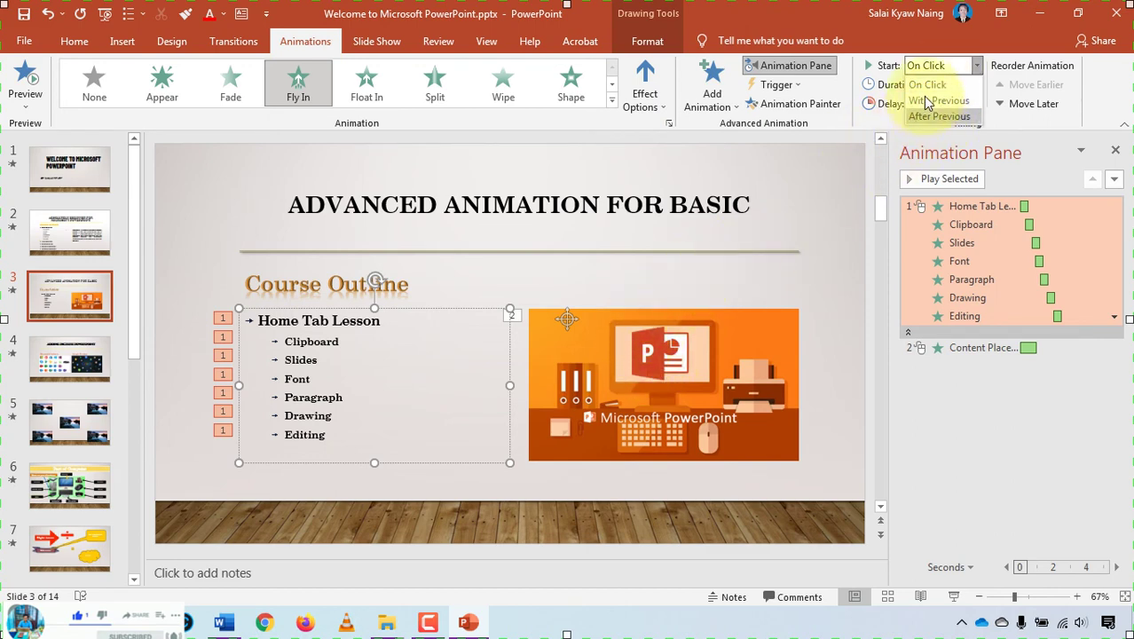
pyautogui.click(377, 330)
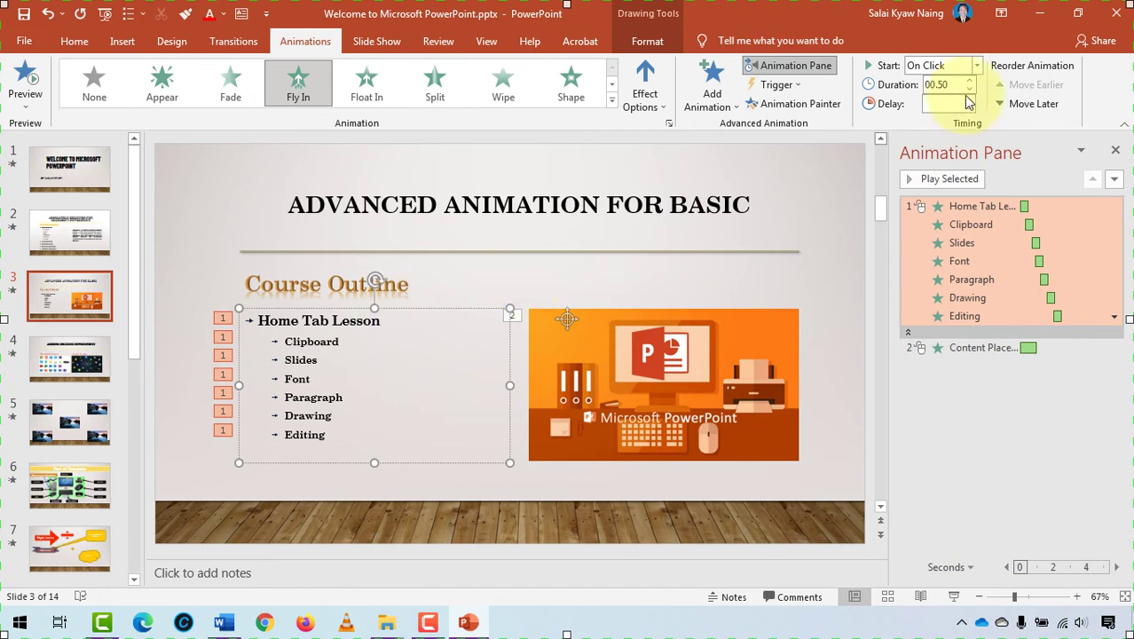
pyautogui.click(976, 67)
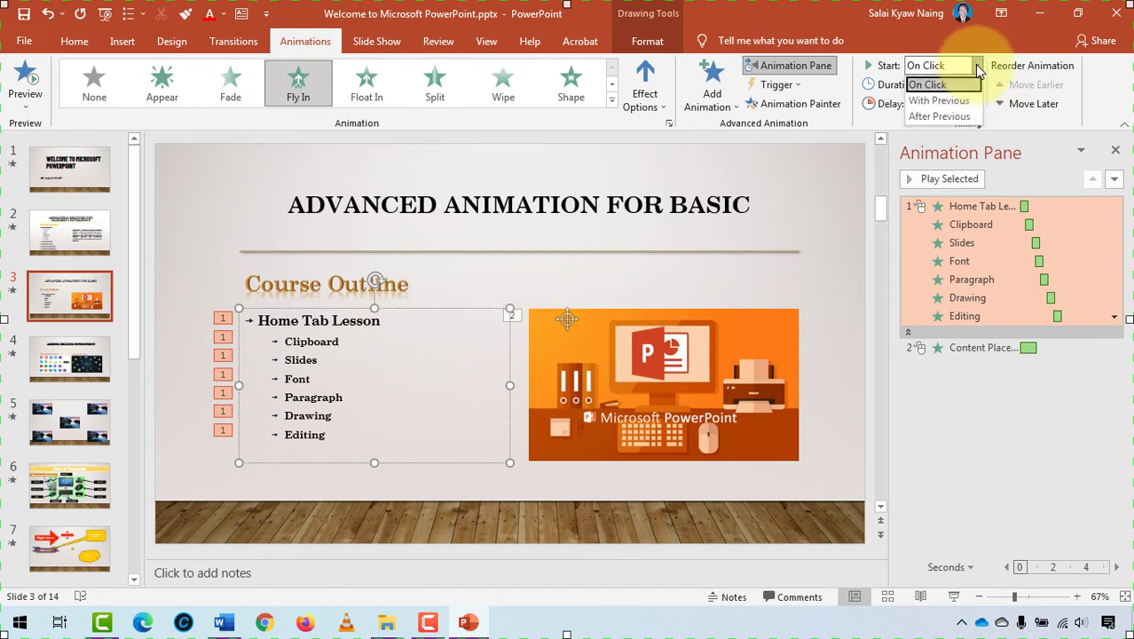
pyautogui.click(956, 116)
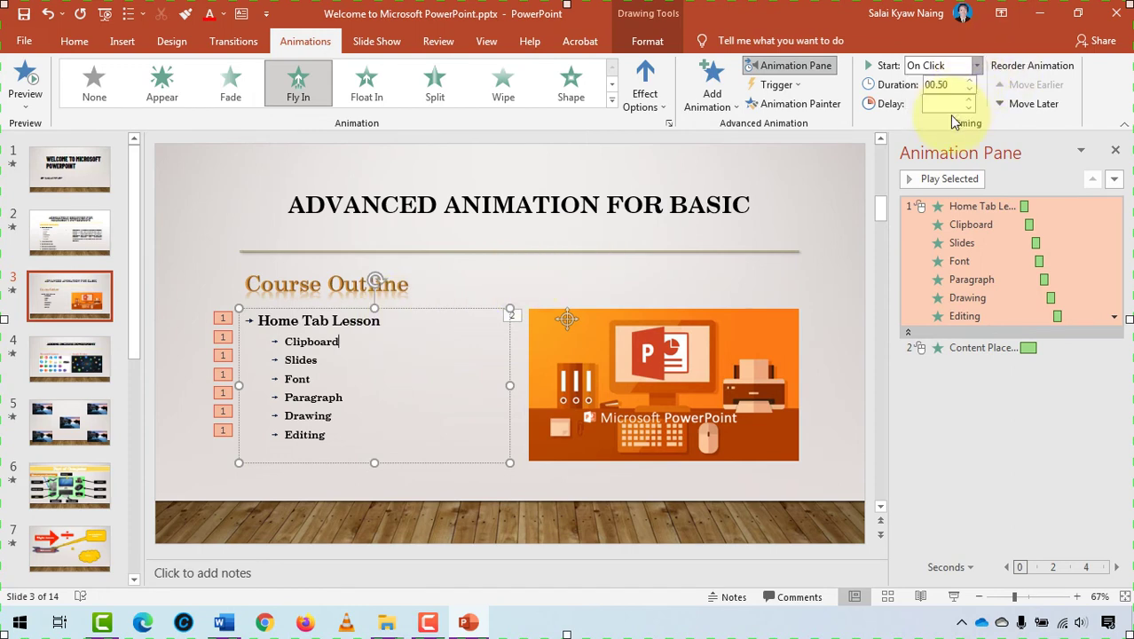
# Step: Set the picture's Fly In animation to start With Previous
pyautogui.click(617, 360)
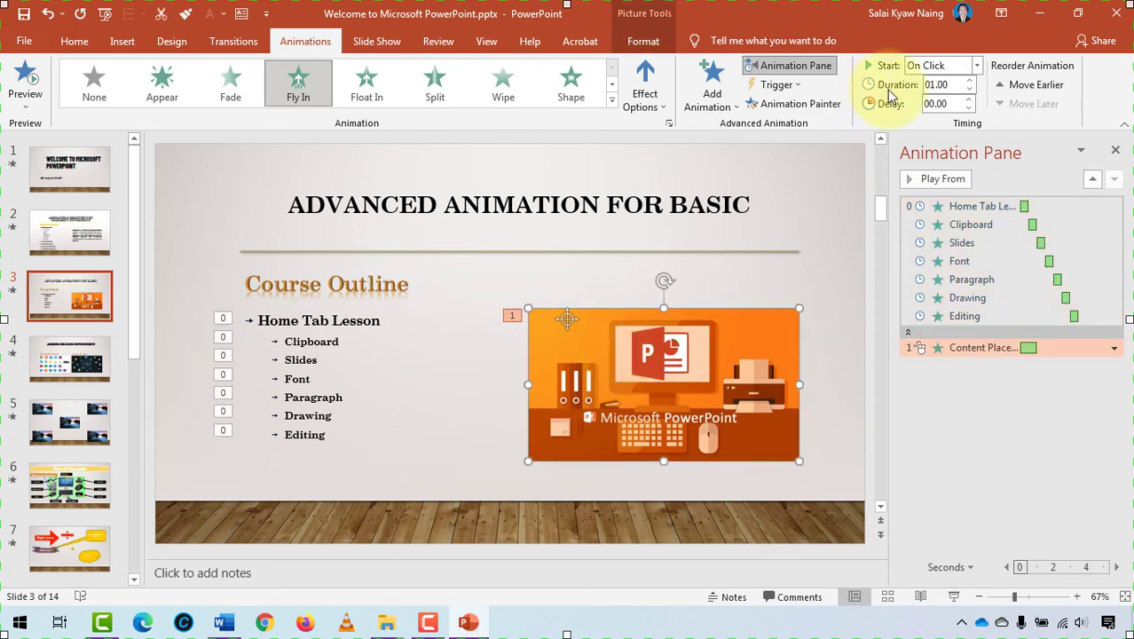
pyautogui.click(977, 65)
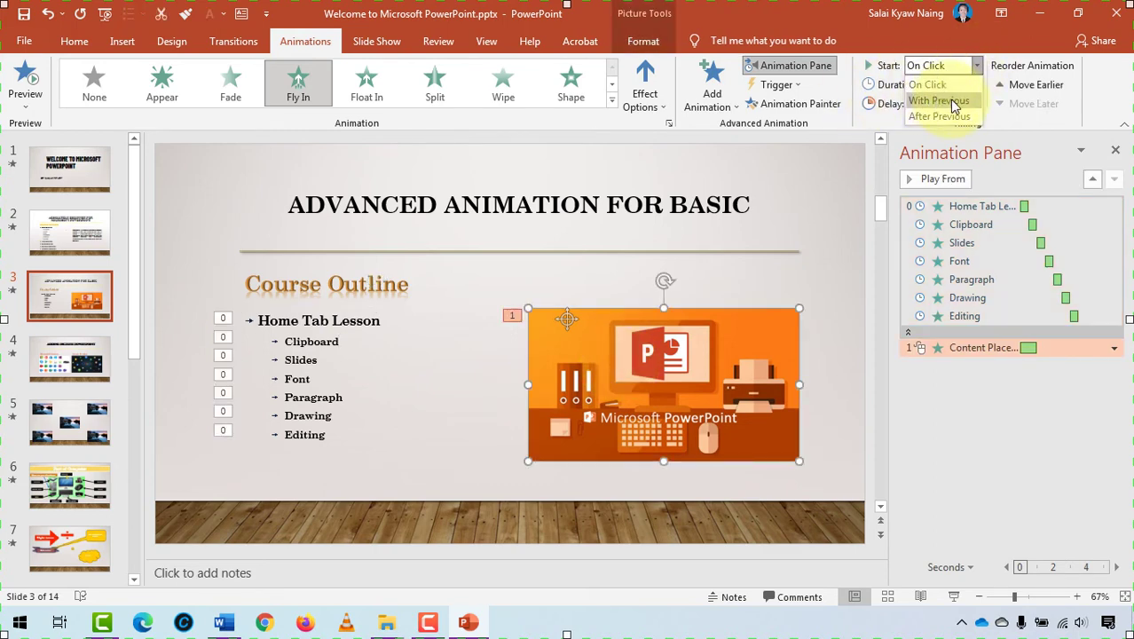
pyautogui.click(952, 102)
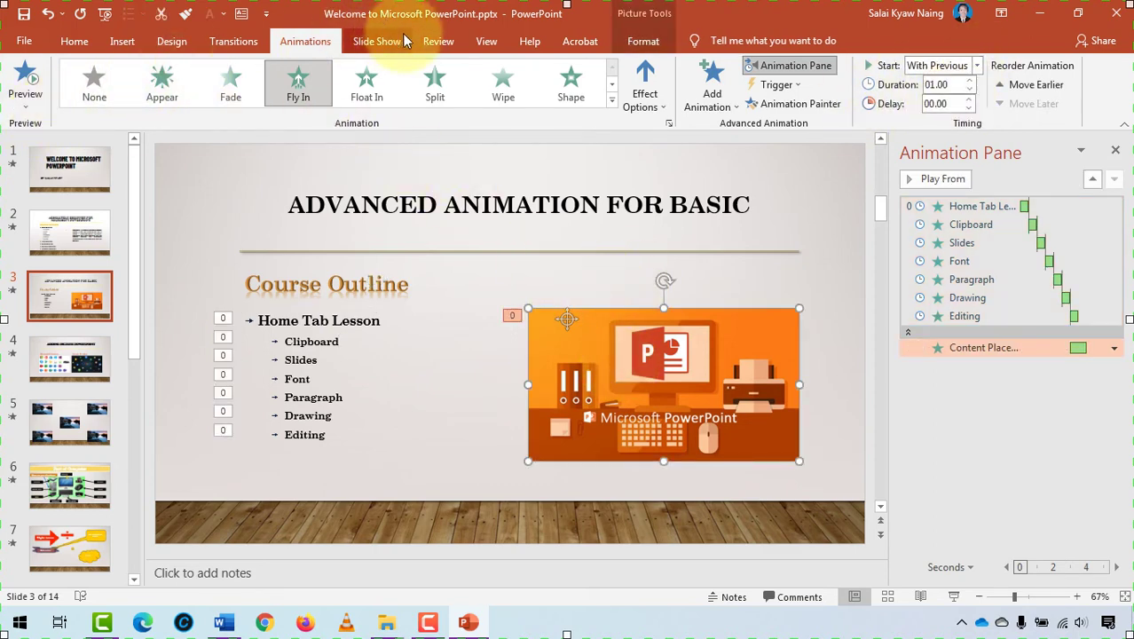
pyautogui.click(377, 43)
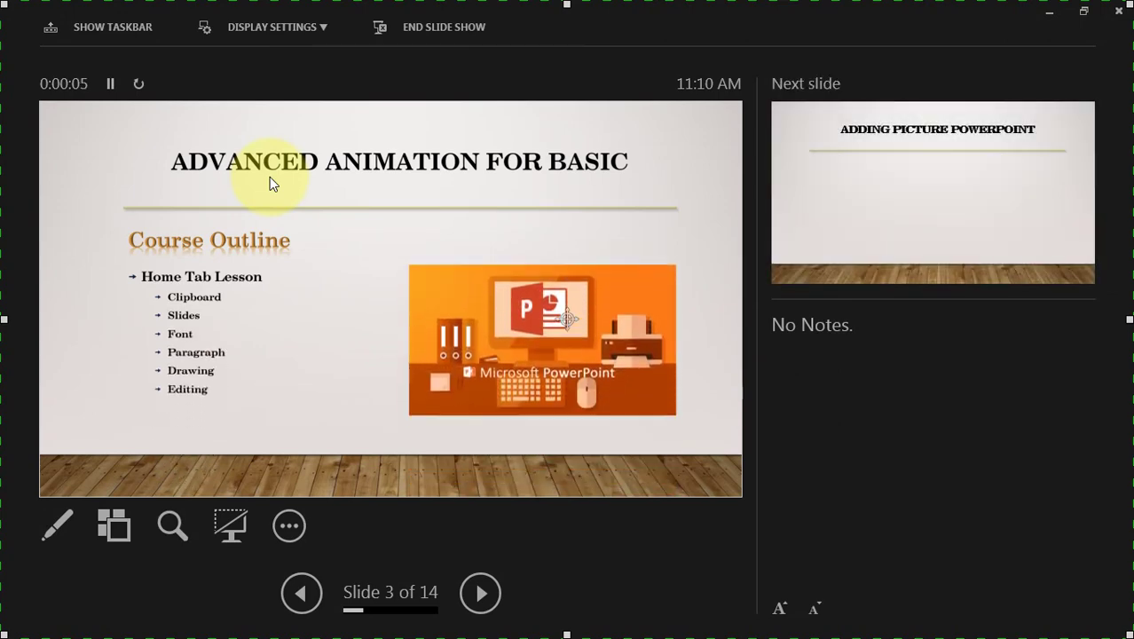
pyautogui.press('Escape')
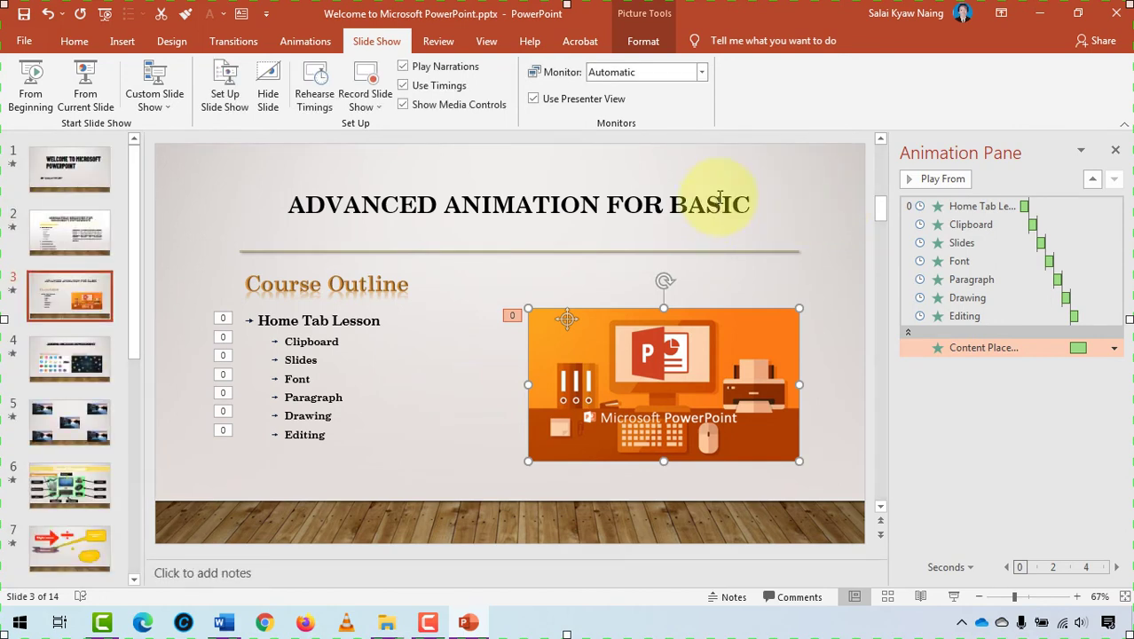
# Step: Return to slide 2 and select the title's Split entrance animation, tag 1
pyautogui.click(305, 41)
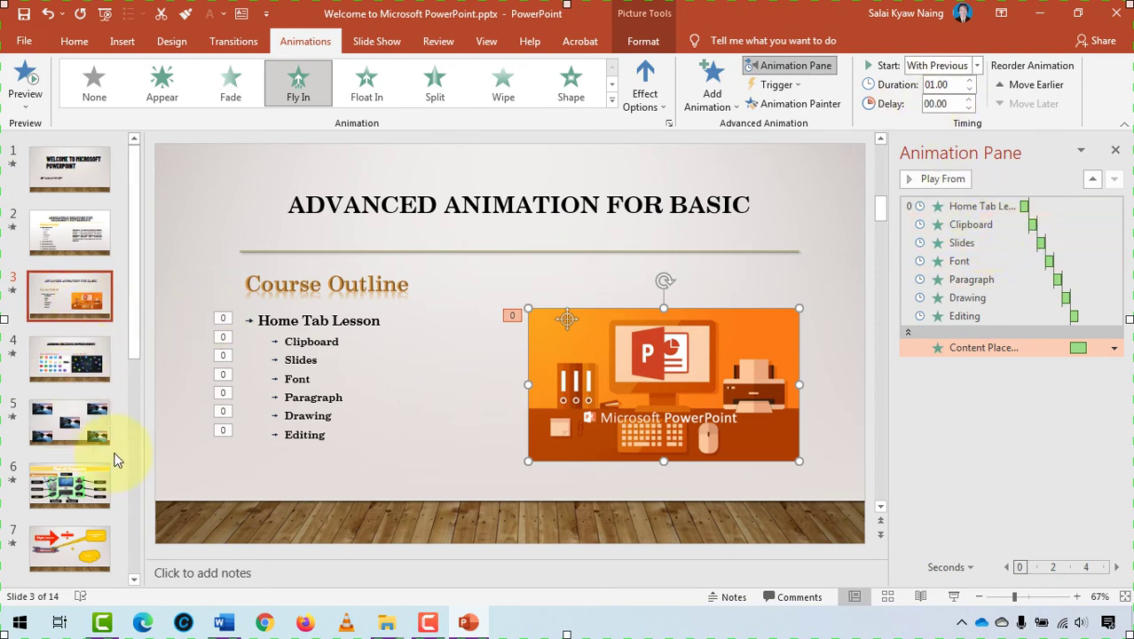
pyautogui.click(71, 217)
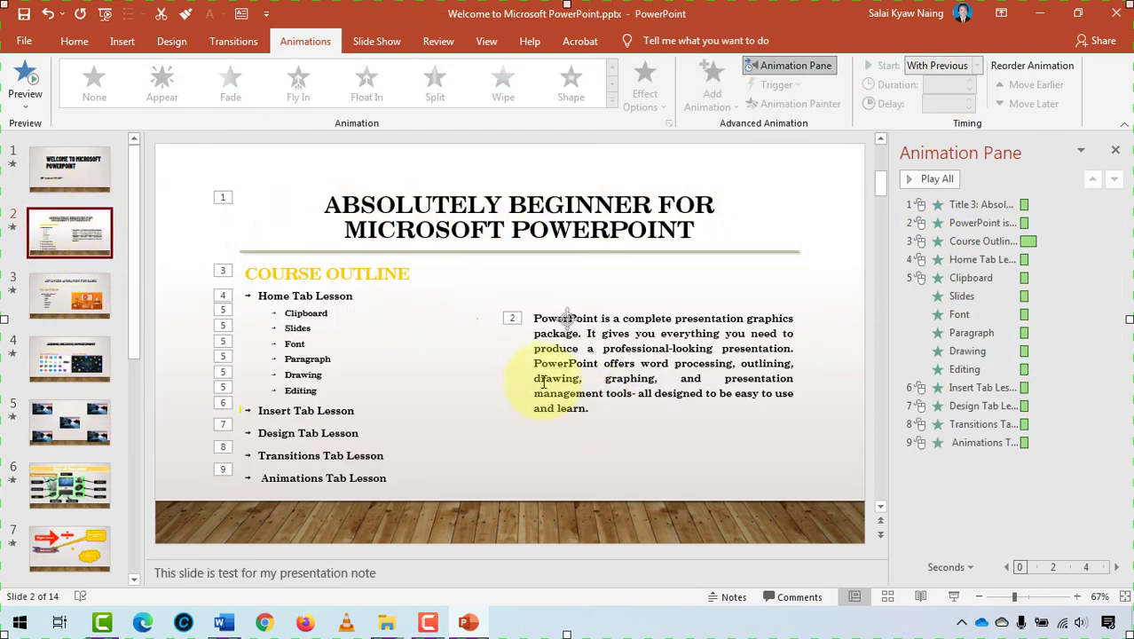
pyautogui.click(578, 372)
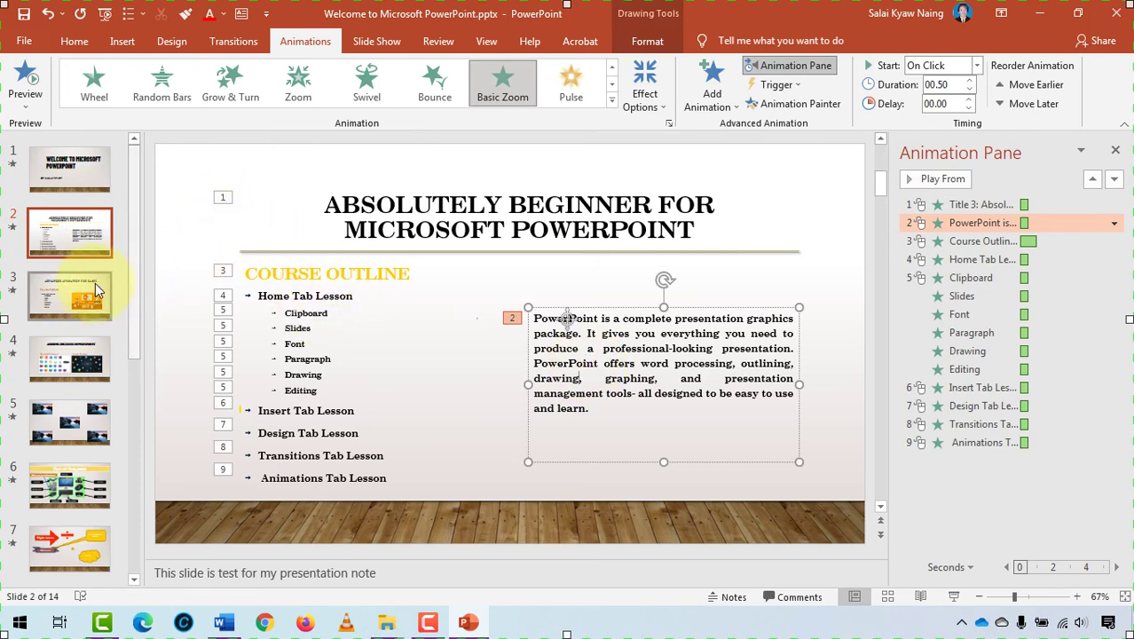
pyautogui.click(65, 286)
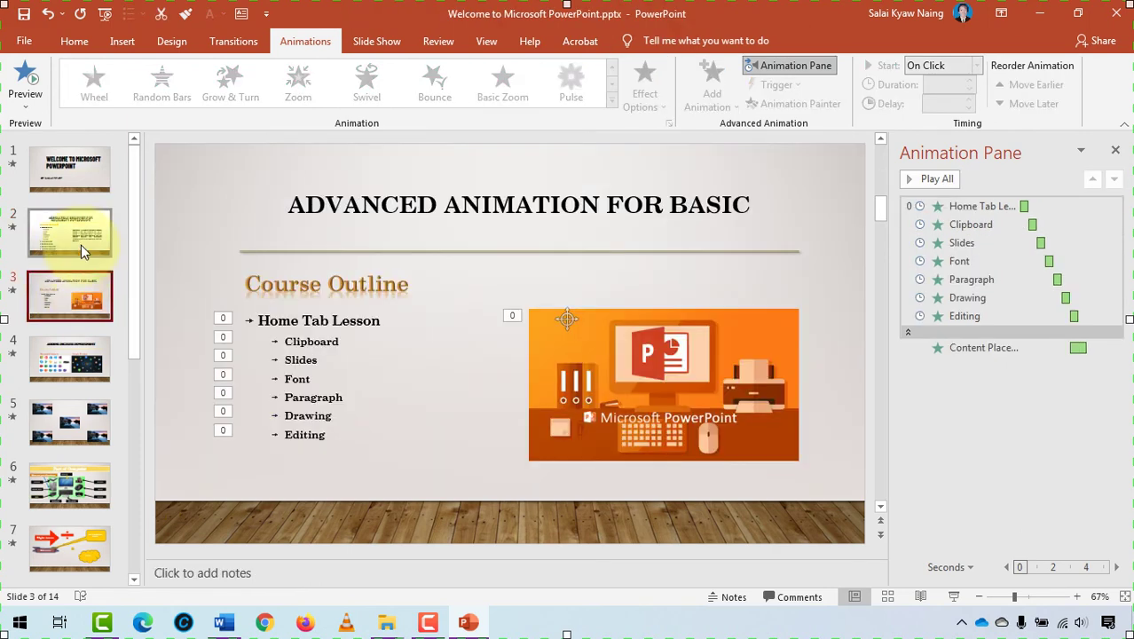
pyautogui.click(81, 244)
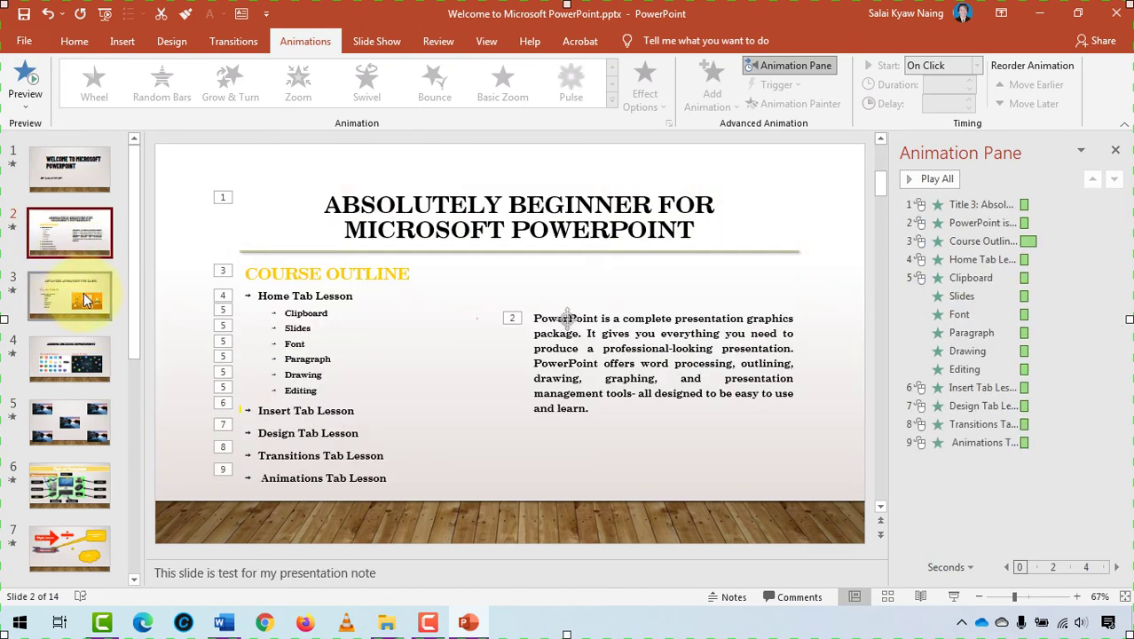
pyautogui.click(85, 290)
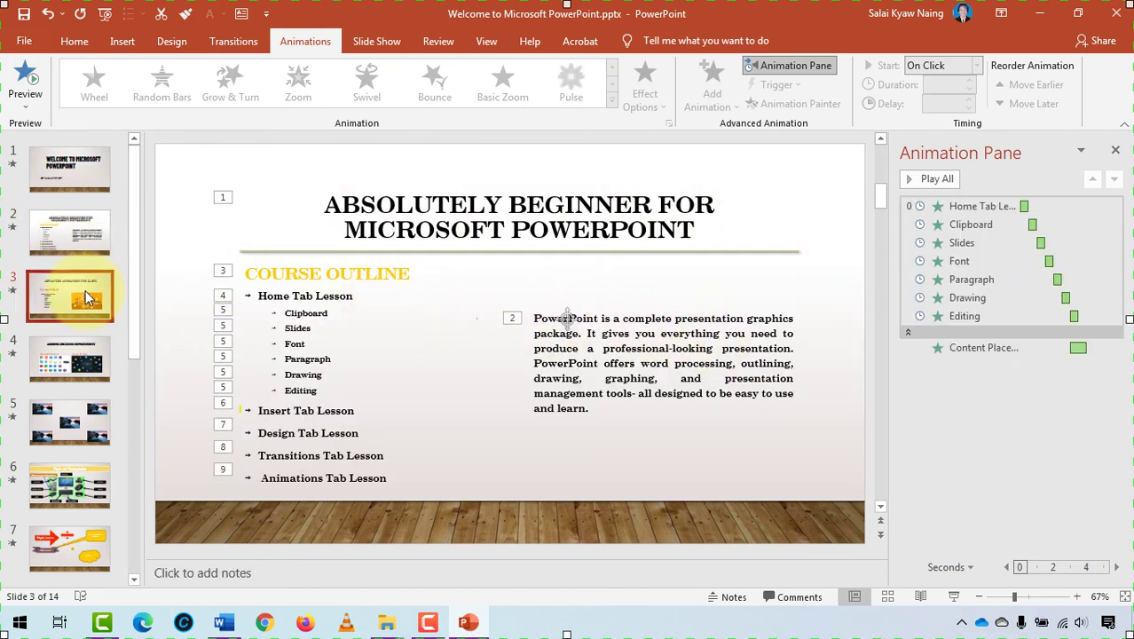
pyautogui.click(75, 252)
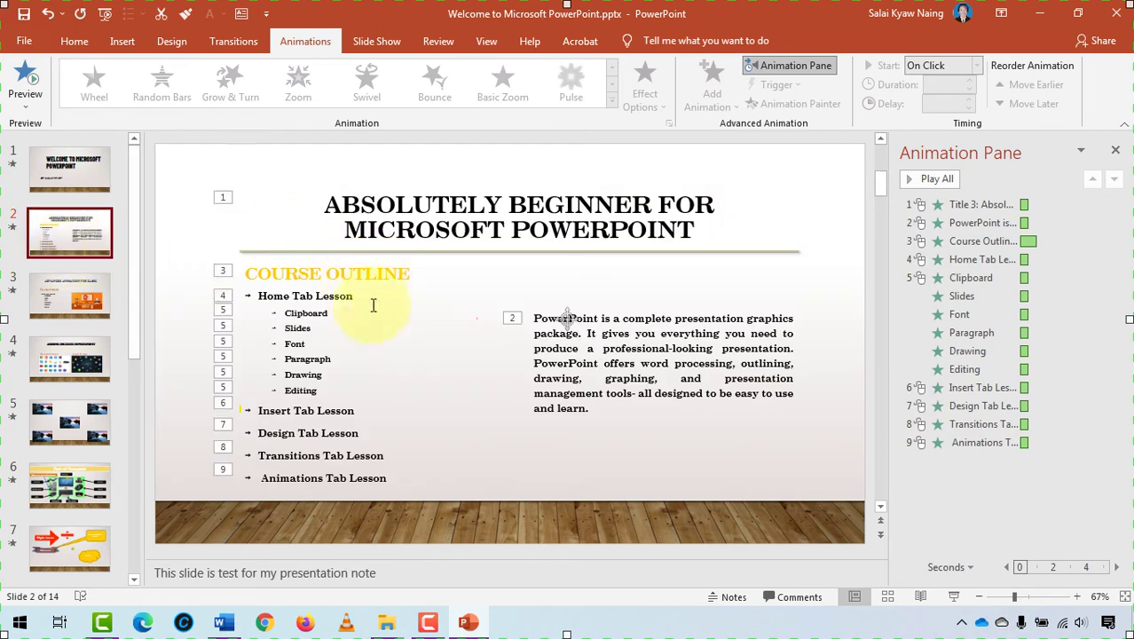
pyautogui.click(222, 201)
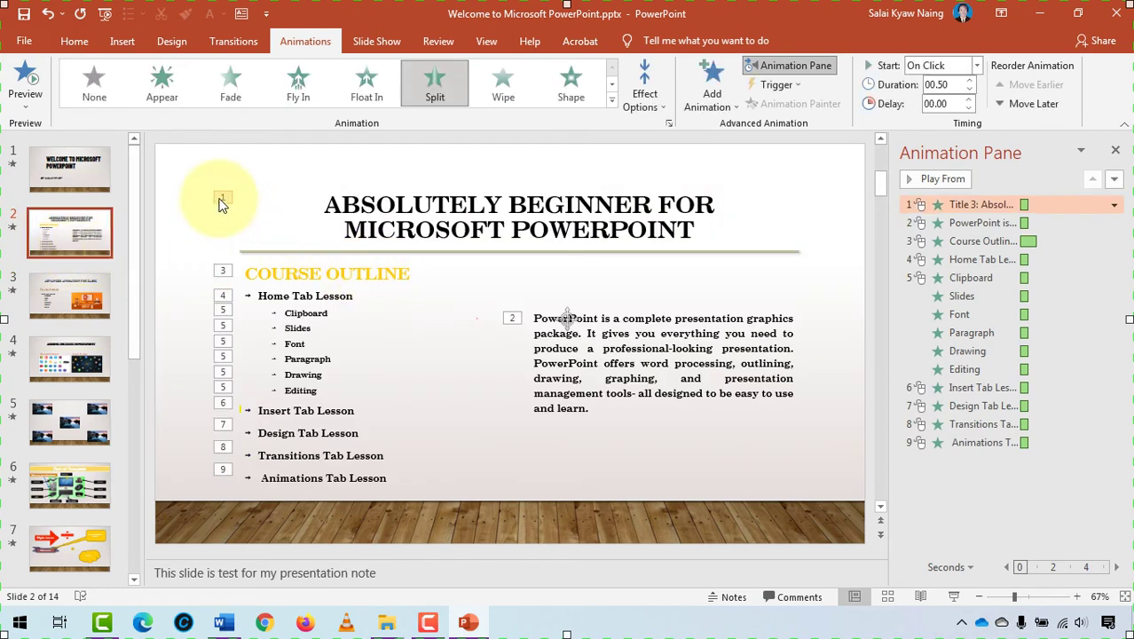
# Step: Set slide 2's title animation to None and preview the remaining eight animations
pyautogui.click(94, 86)
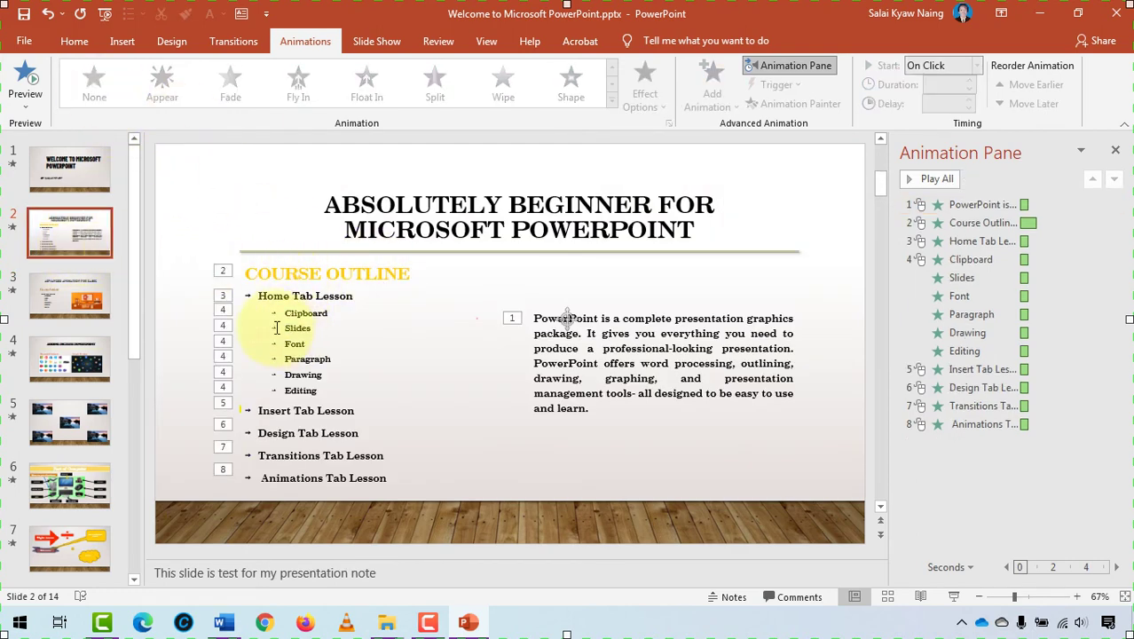
pyautogui.click(40, 80)
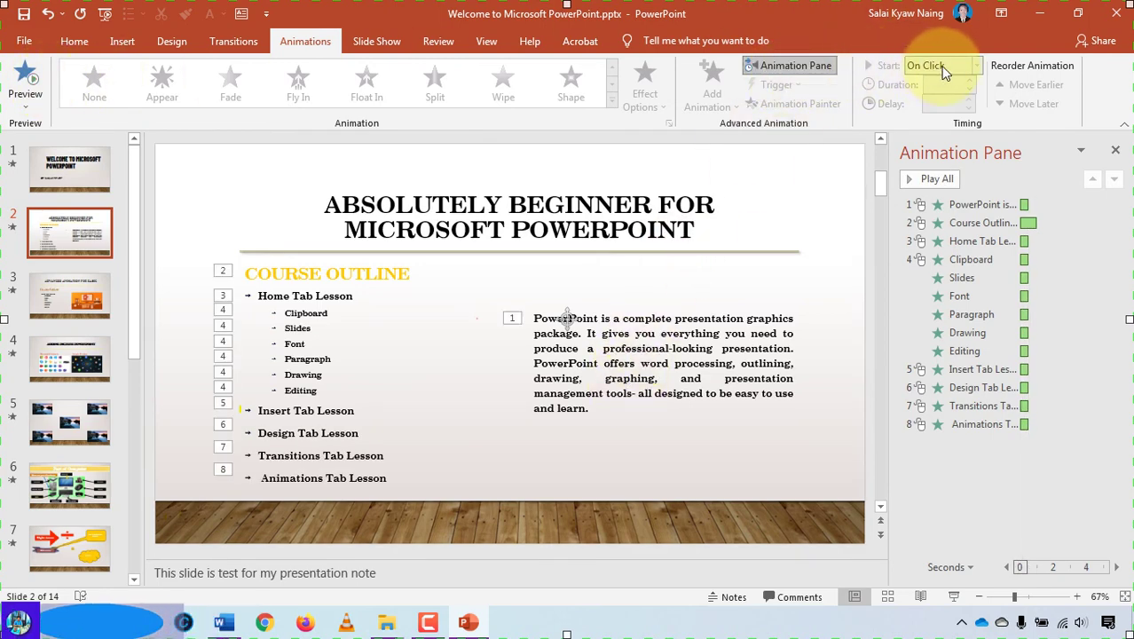
# Step: Set the course outline bullets to start With Previous, leaving the paragraph On Click
pyautogui.click(331, 333)
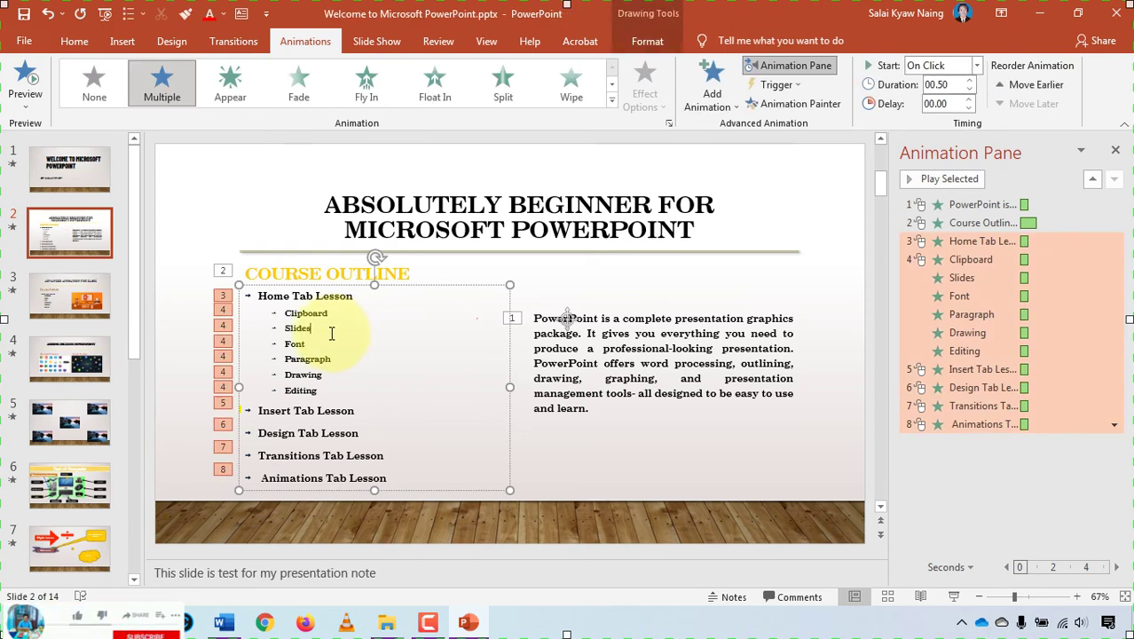
pyautogui.click(977, 66)
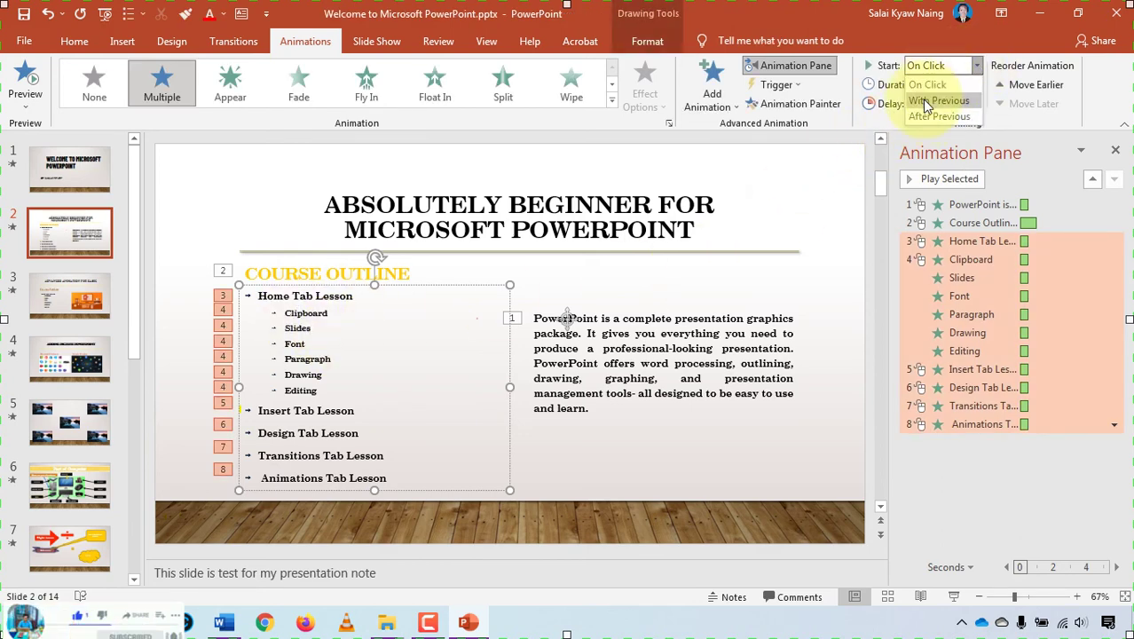
pyautogui.click(923, 99)
pyautogui.click(610, 365)
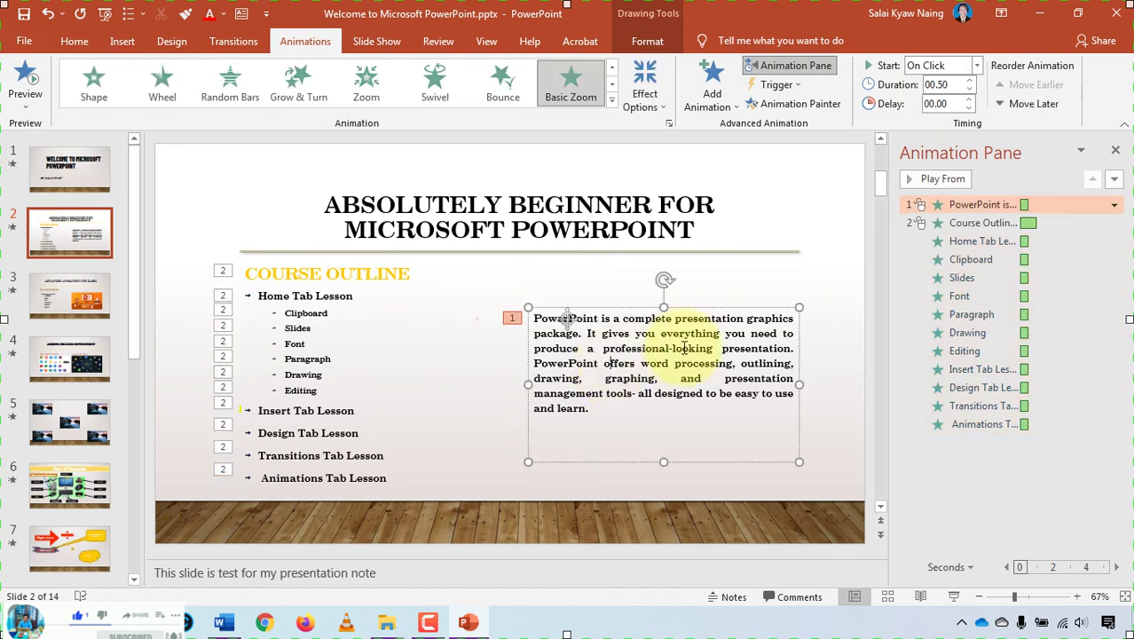
pyautogui.click(976, 65)
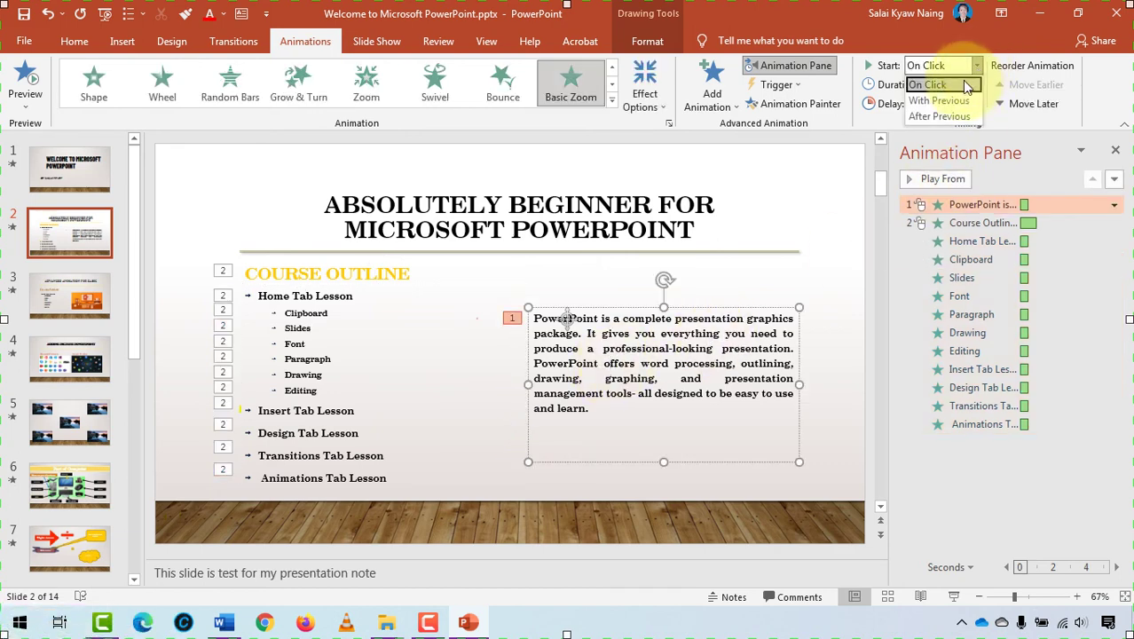
pyautogui.click(359, 306)
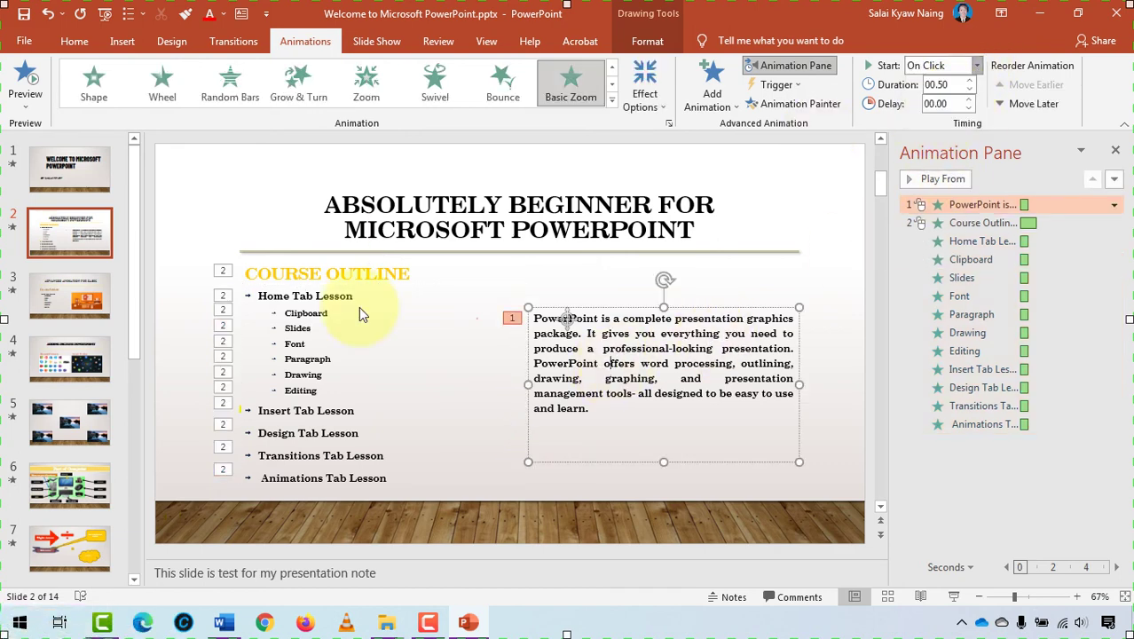
# Step: Try the paragraph starting After Previous and preview the slide's animations
pyautogui.click(305, 343)
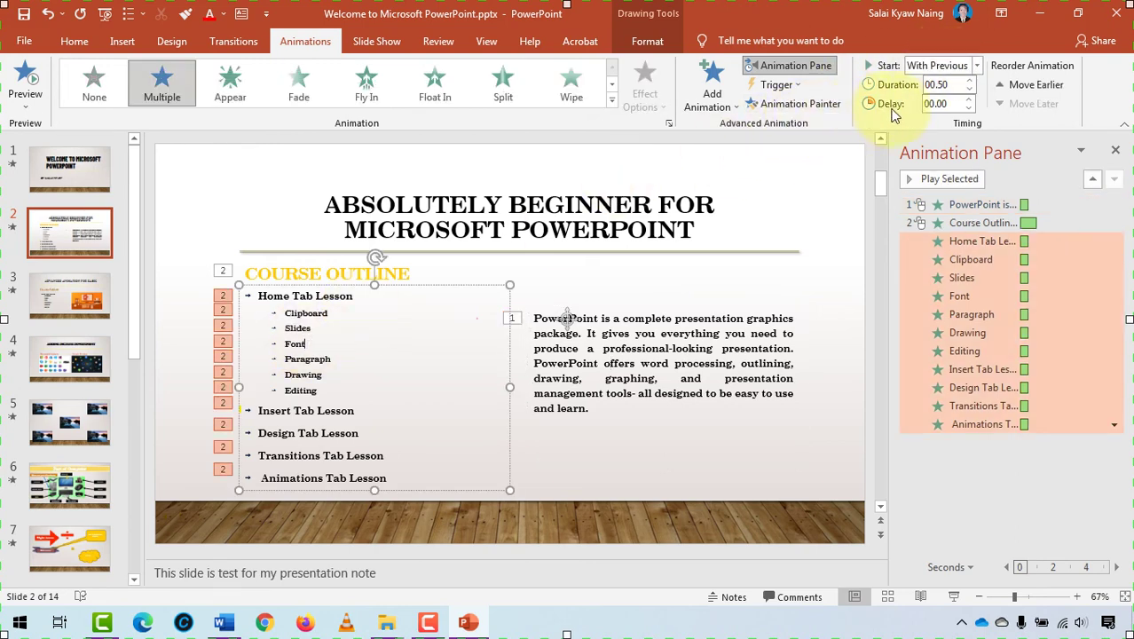
pyautogui.click(625, 363)
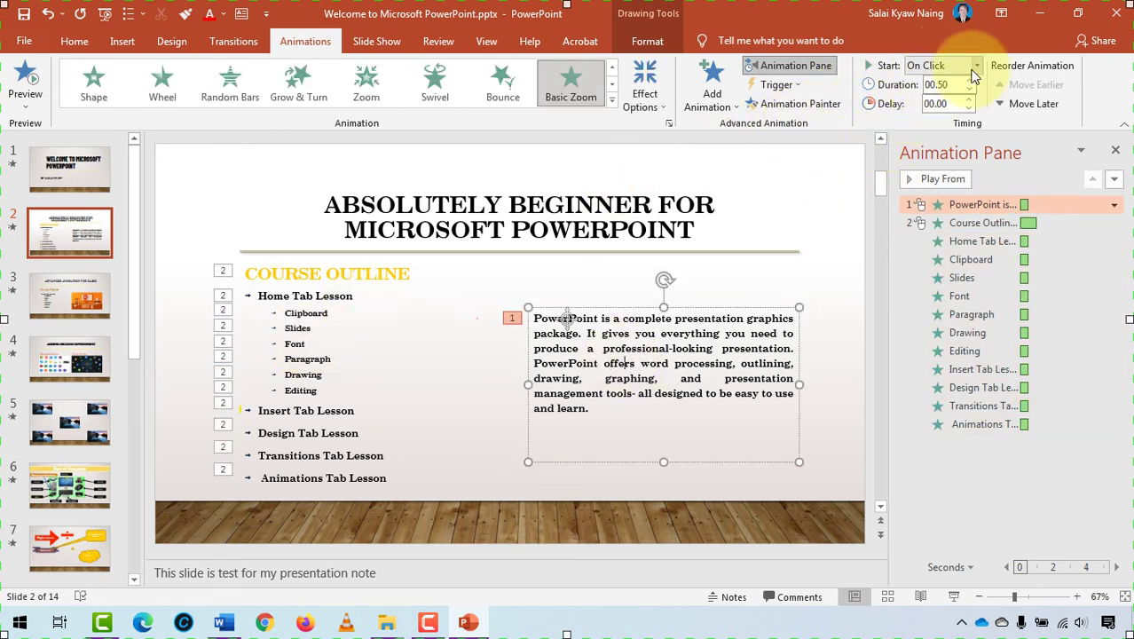
pyautogui.click(977, 66)
pyautogui.click(935, 114)
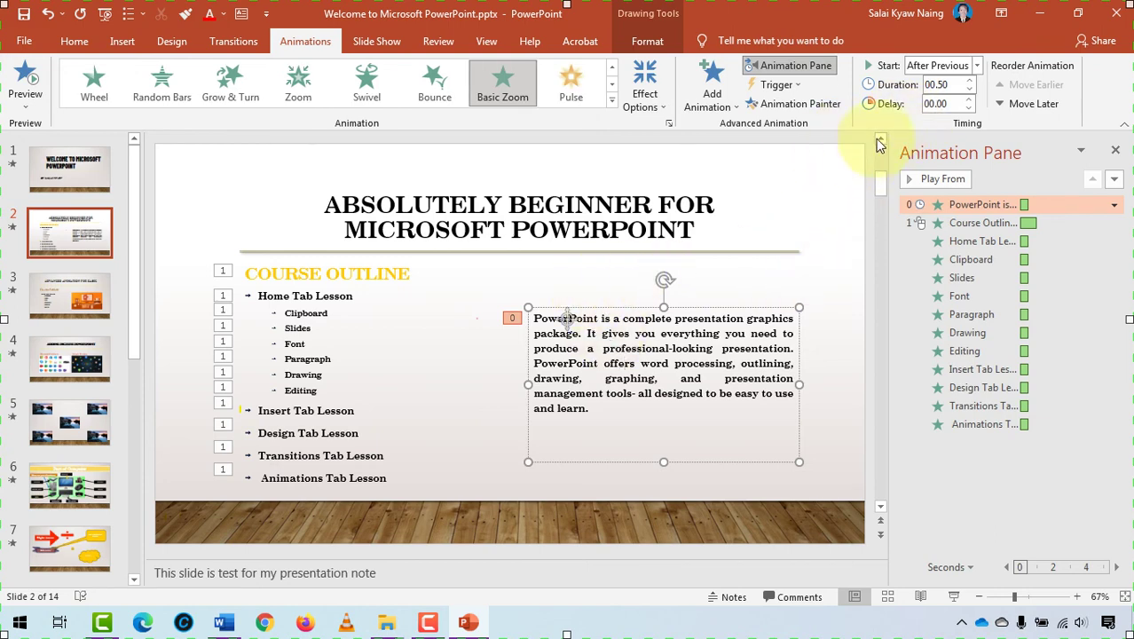
pyautogui.click(733, 283)
pyautogui.click(625, 347)
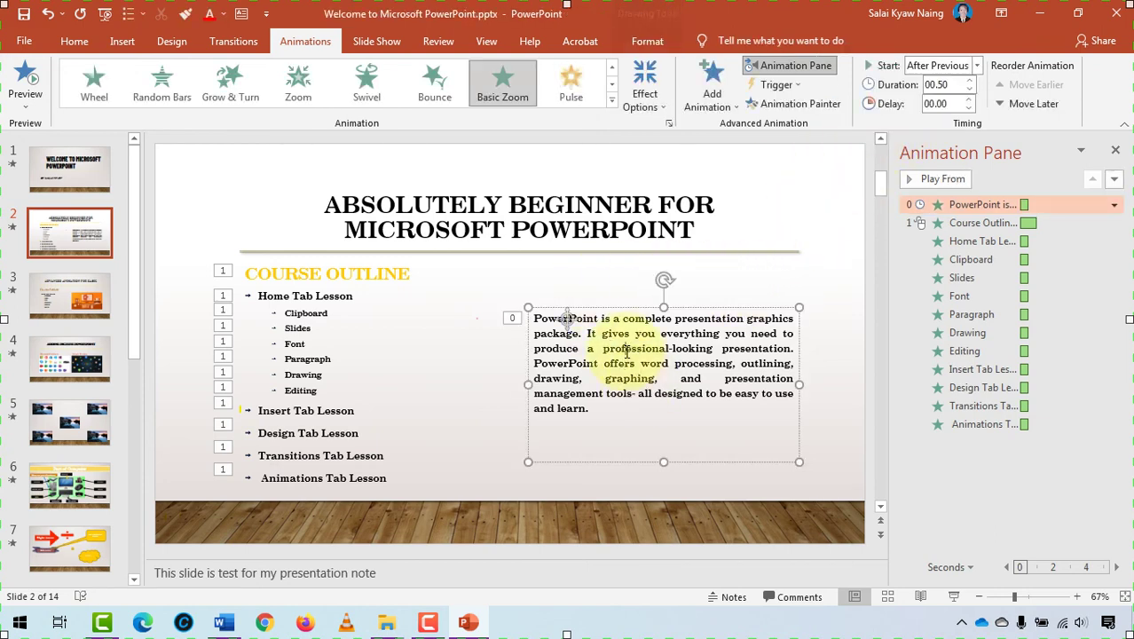
pyautogui.click(550, 285)
pyautogui.click(32, 82)
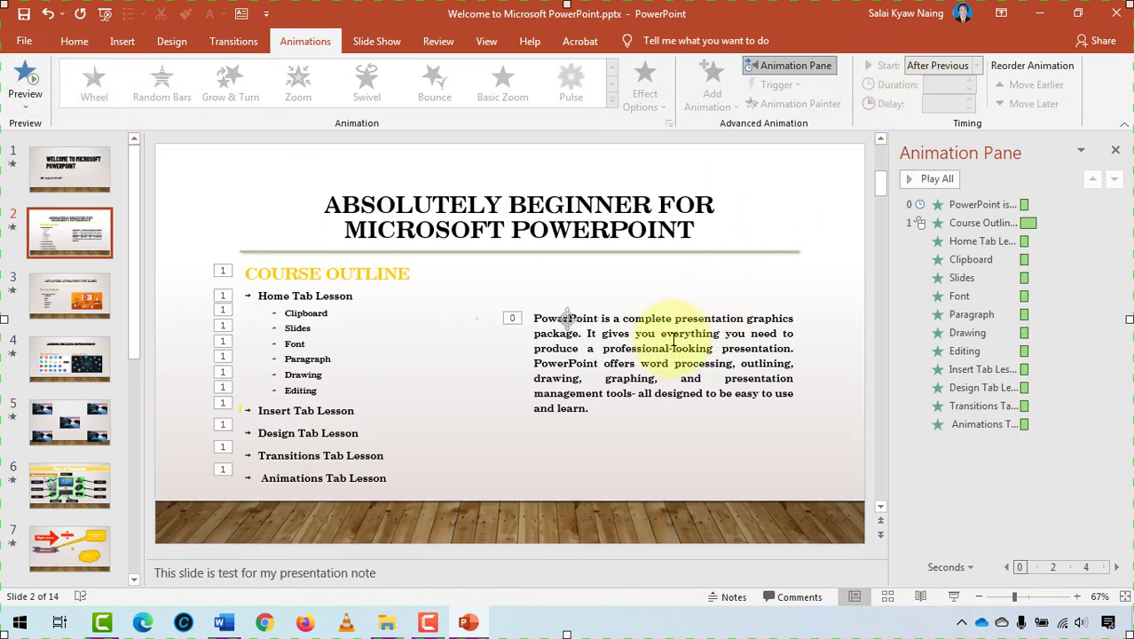
# Step: Set the paragraph to start With Previous and the outline bullets After Previous
pyautogui.click(649, 351)
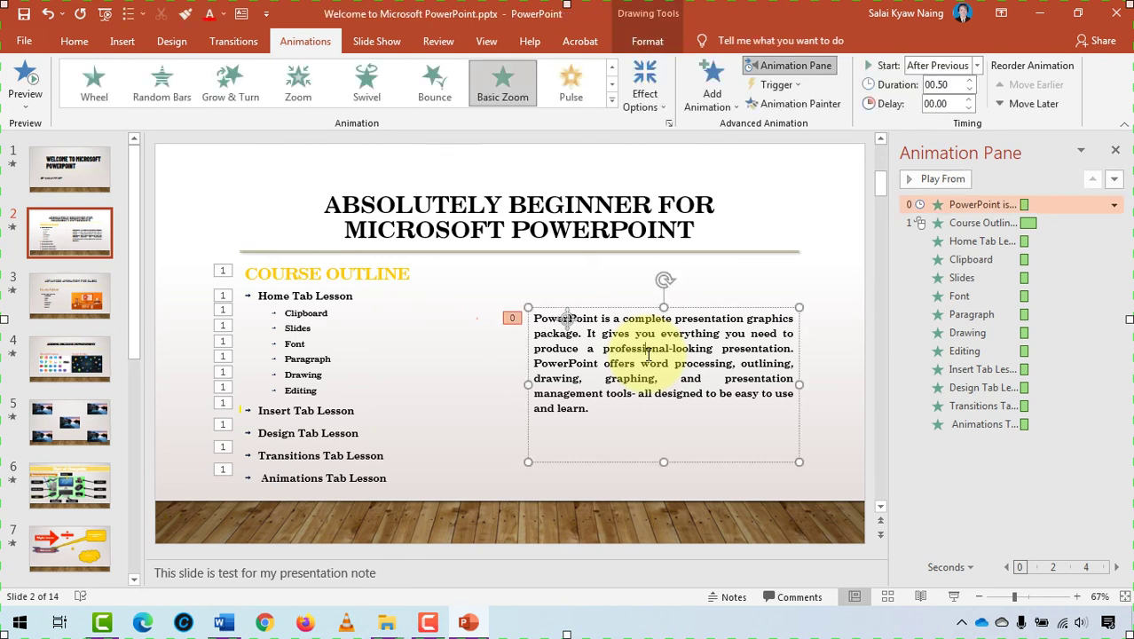
pyautogui.click(979, 66)
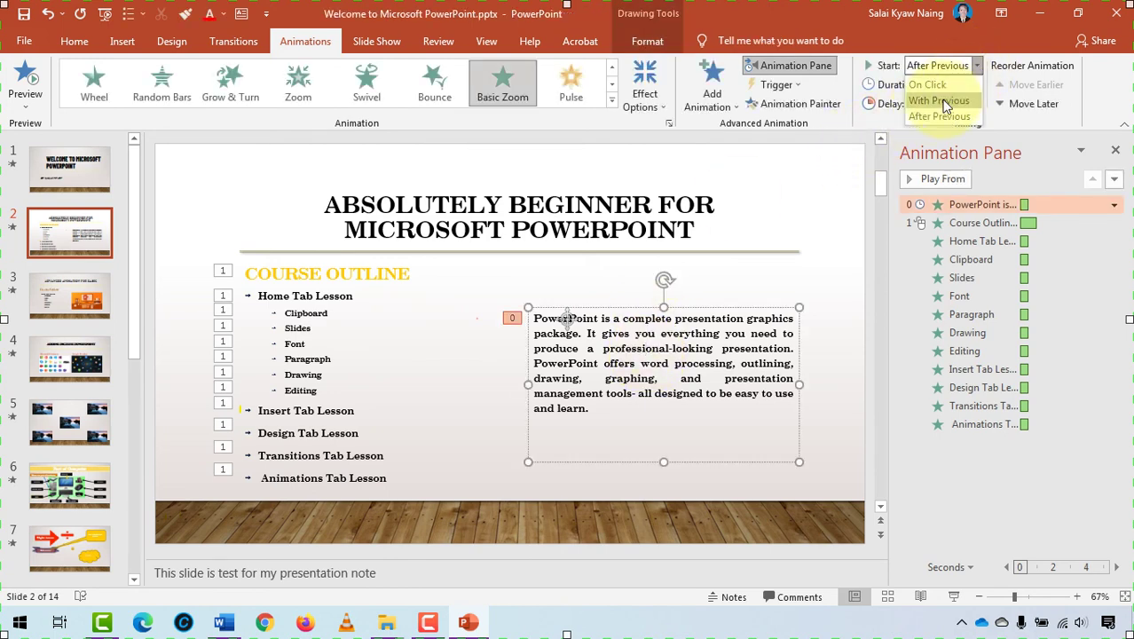
pyautogui.click(942, 101)
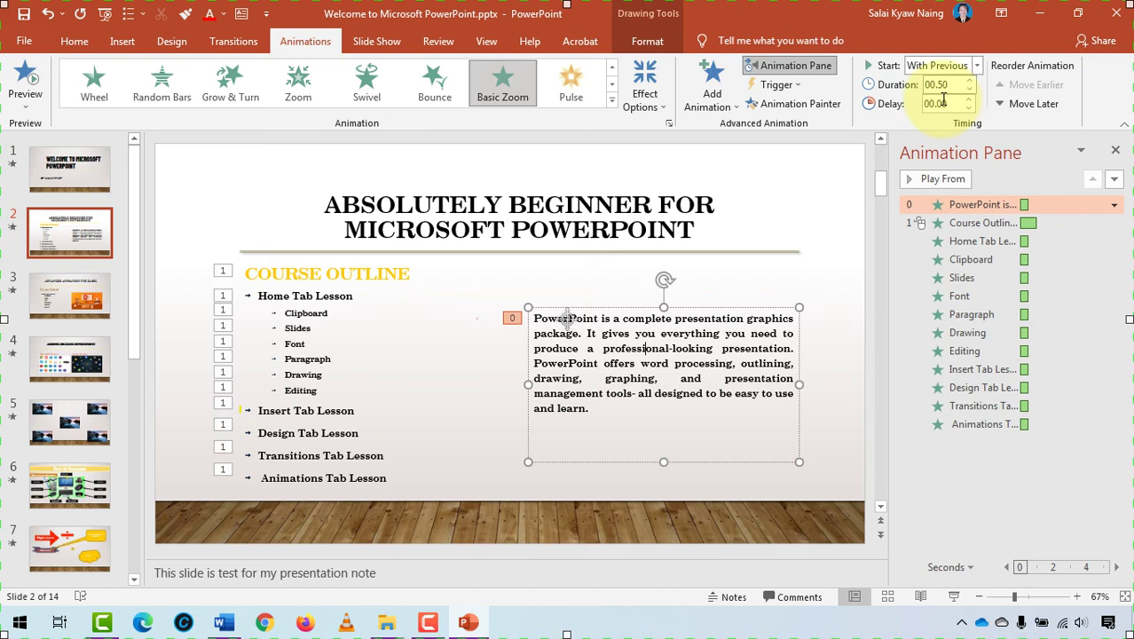
pyautogui.click(497, 355)
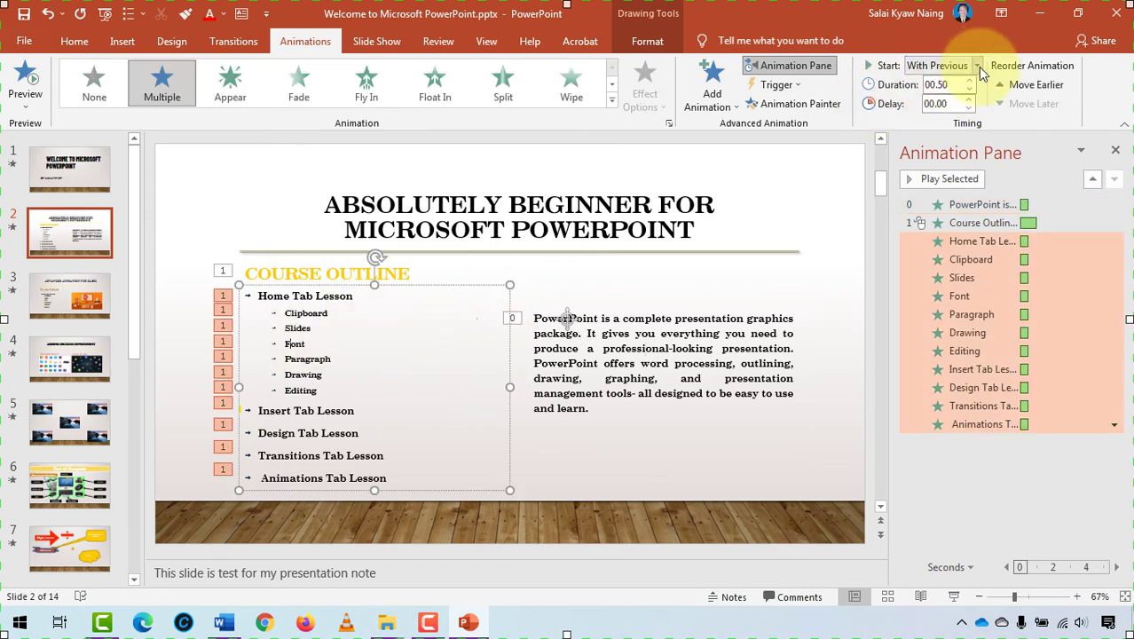
pyautogui.click(976, 66)
pyautogui.click(937, 116)
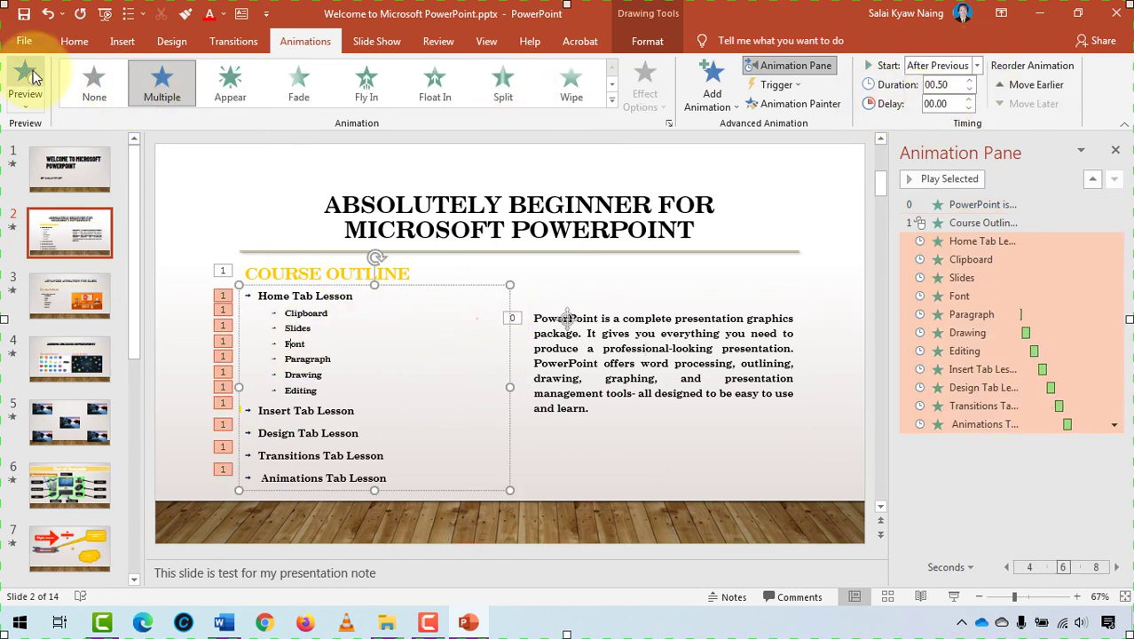
# Step: Play slide 2 as a show, advance once to reveal the outline, then end it
pyautogui.click(377, 42)
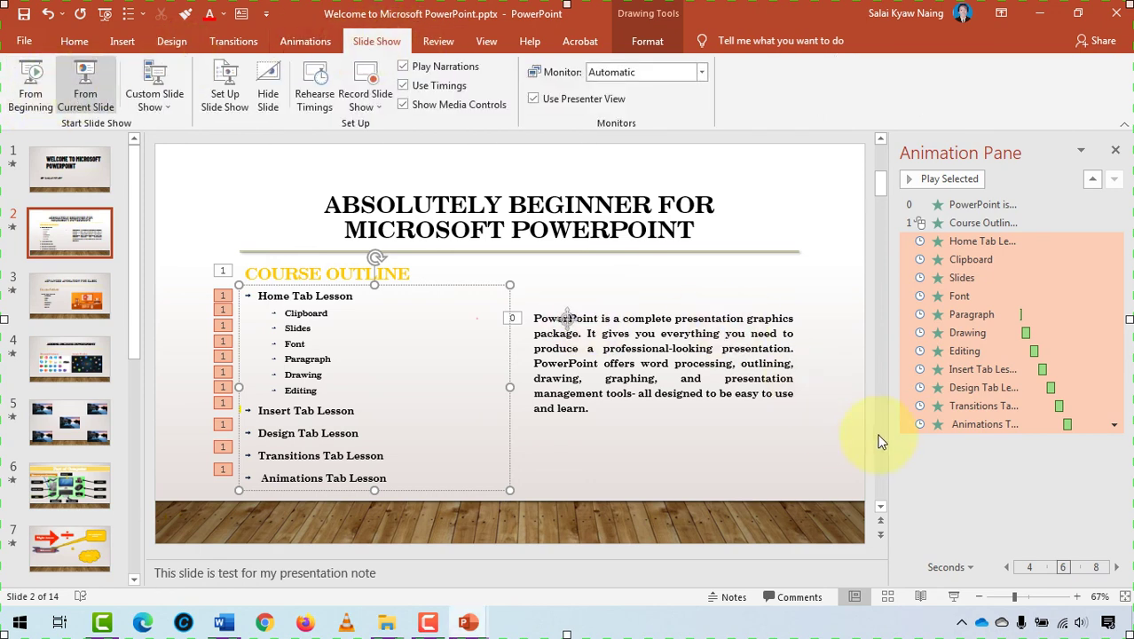
pyautogui.hotkey('alt', 'F5')
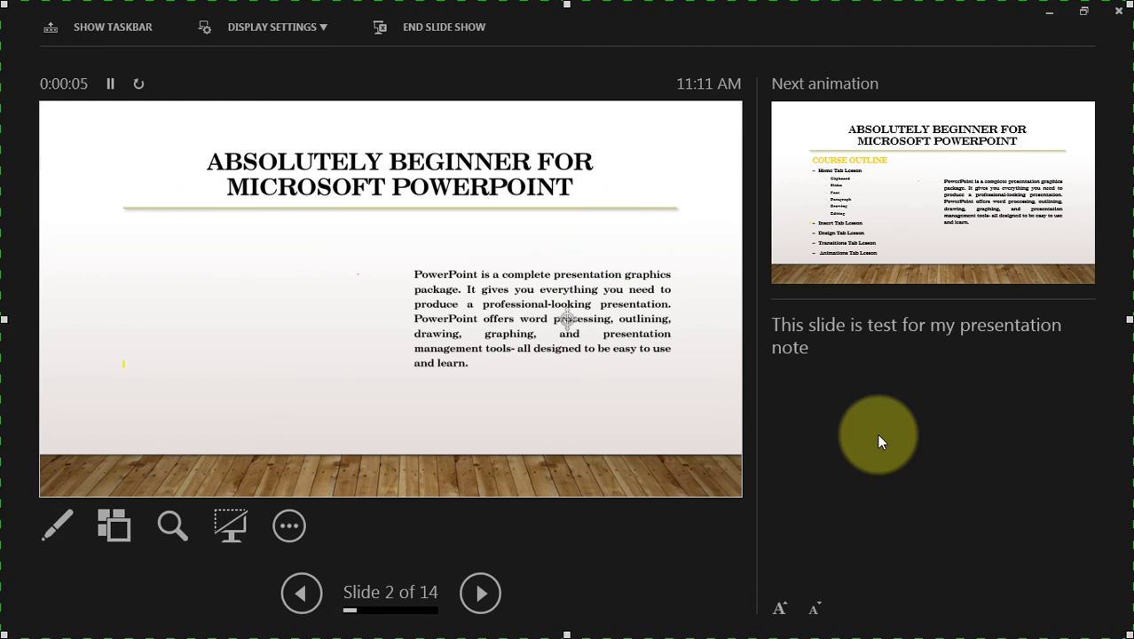
pyautogui.press('Right')
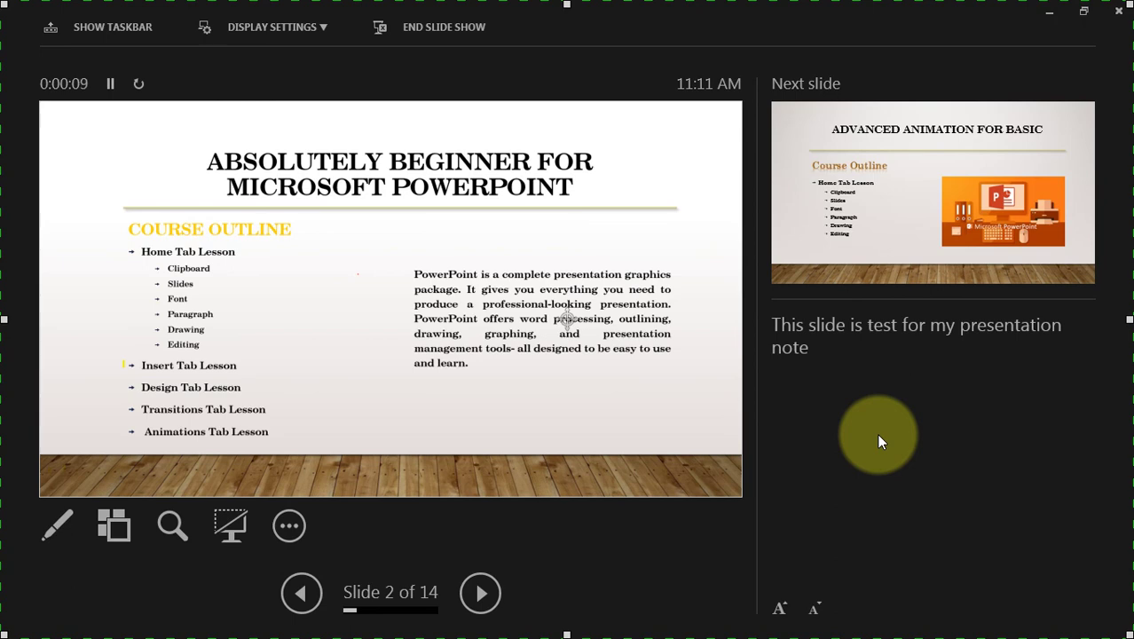
pyautogui.press('Escape')
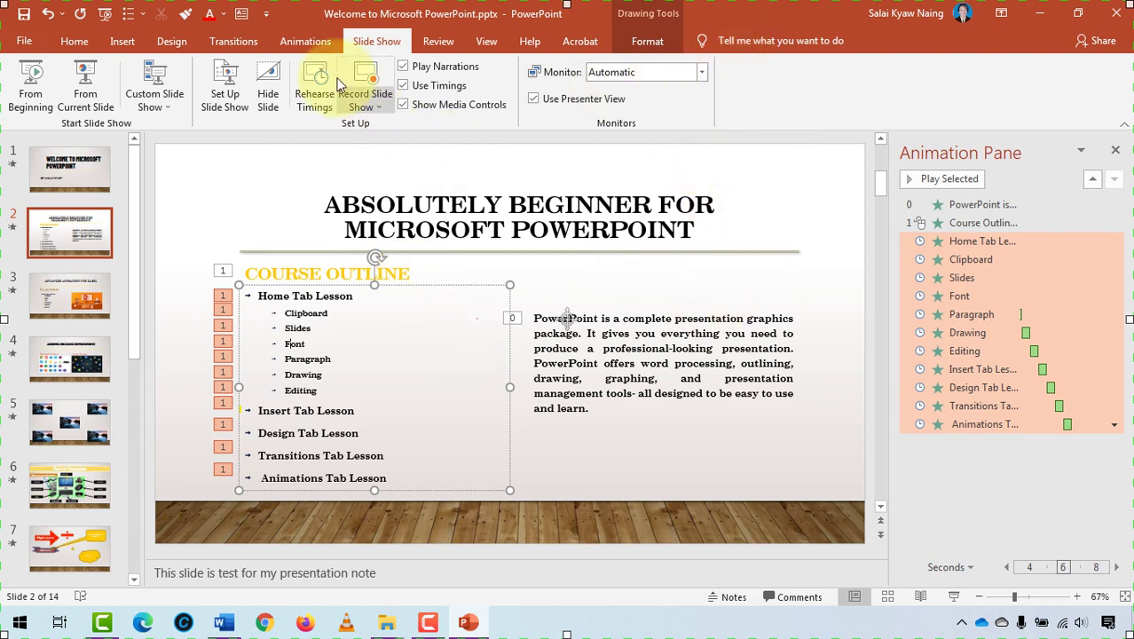
# Step: Set the course outline bullets to start On Click, giving each its own number
pyautogui.click(300, 47)
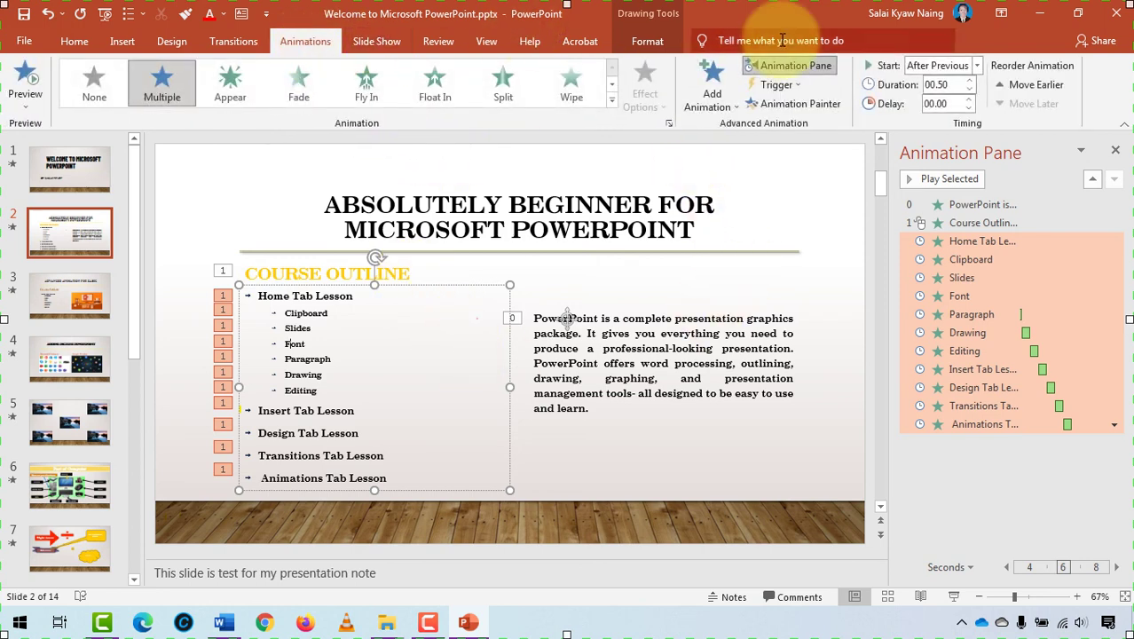
pyautogui.click(978, 66)
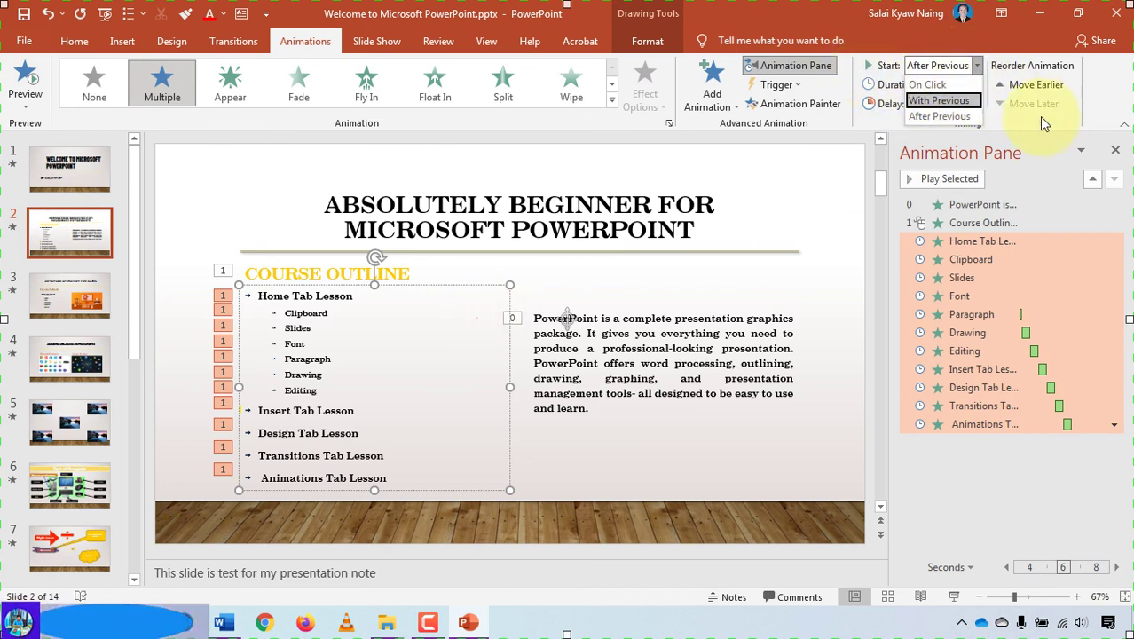
pyautogui.click(978, 66)
pyautogui.click(977, 65)
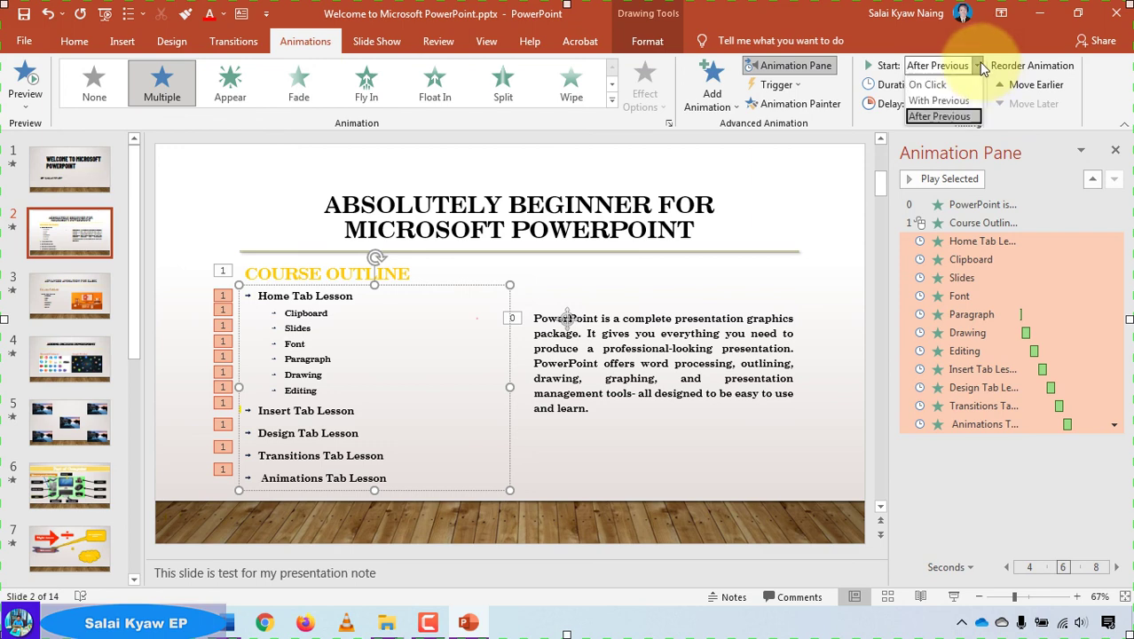
pyautogui.click(935, 79)
pyautogui.click(978, 66)
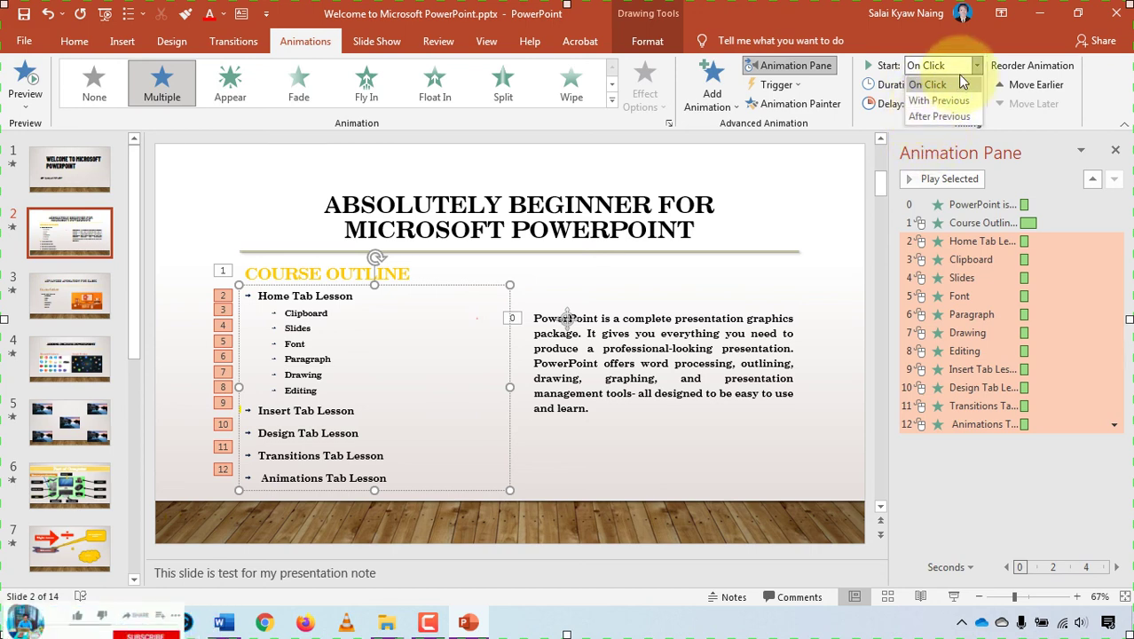
pyautogui.click(935, 84)
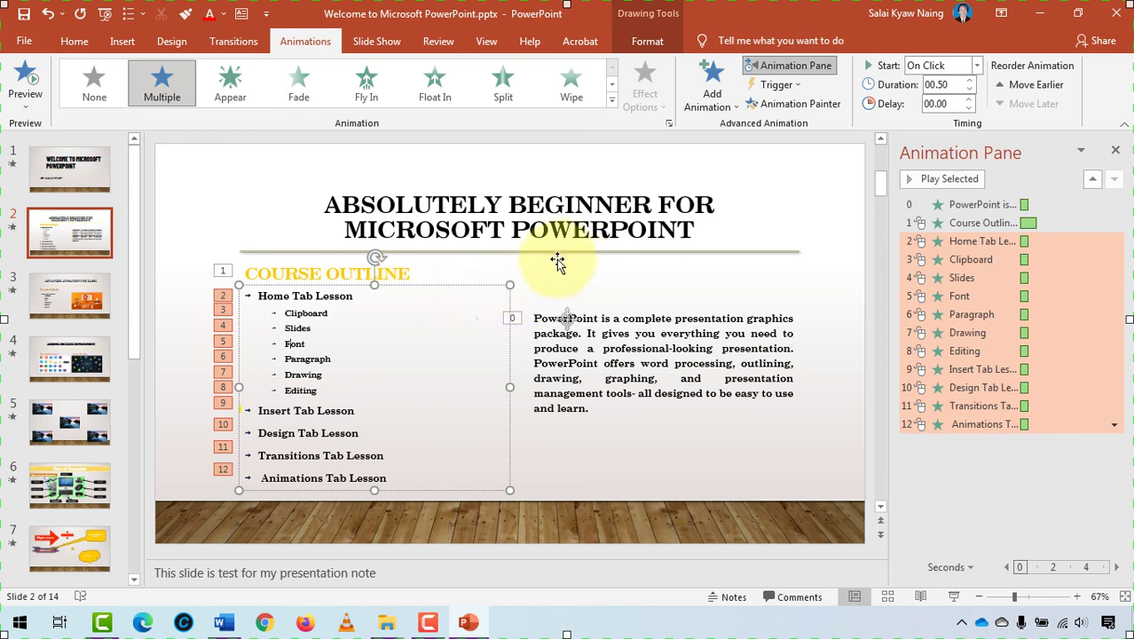
pyautogui.click(974, 66)
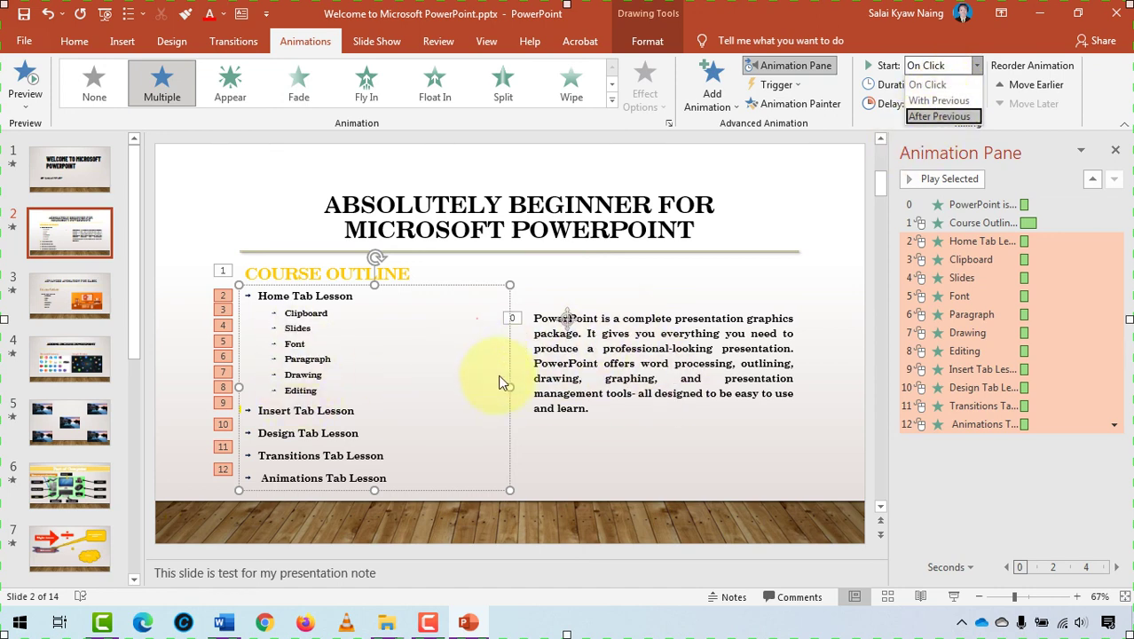
pyautogui.click(213, 222)
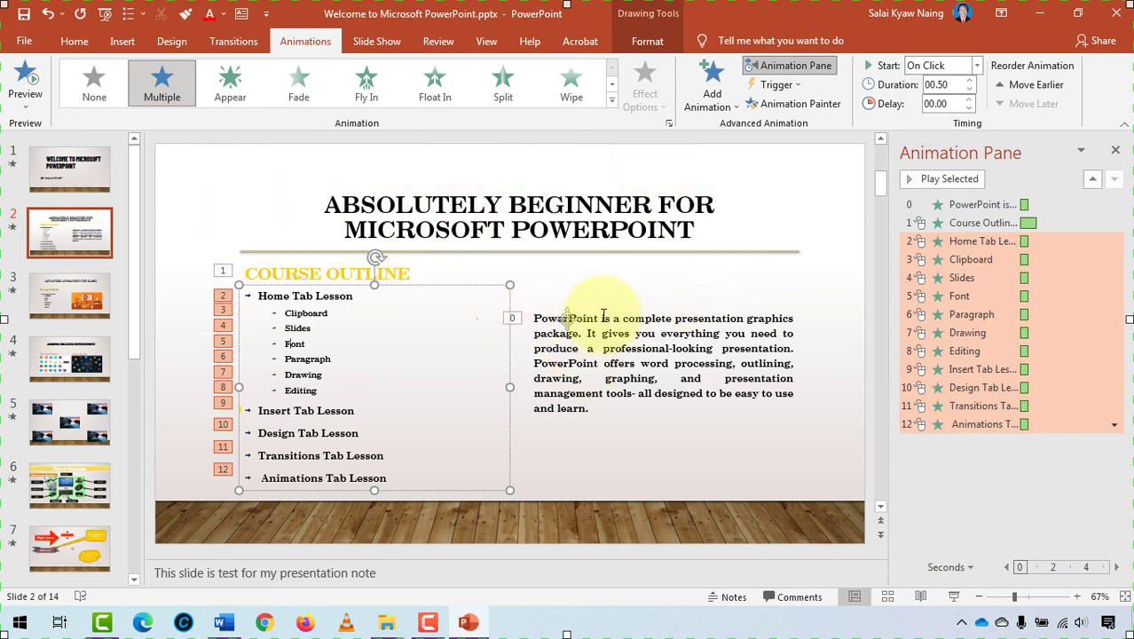